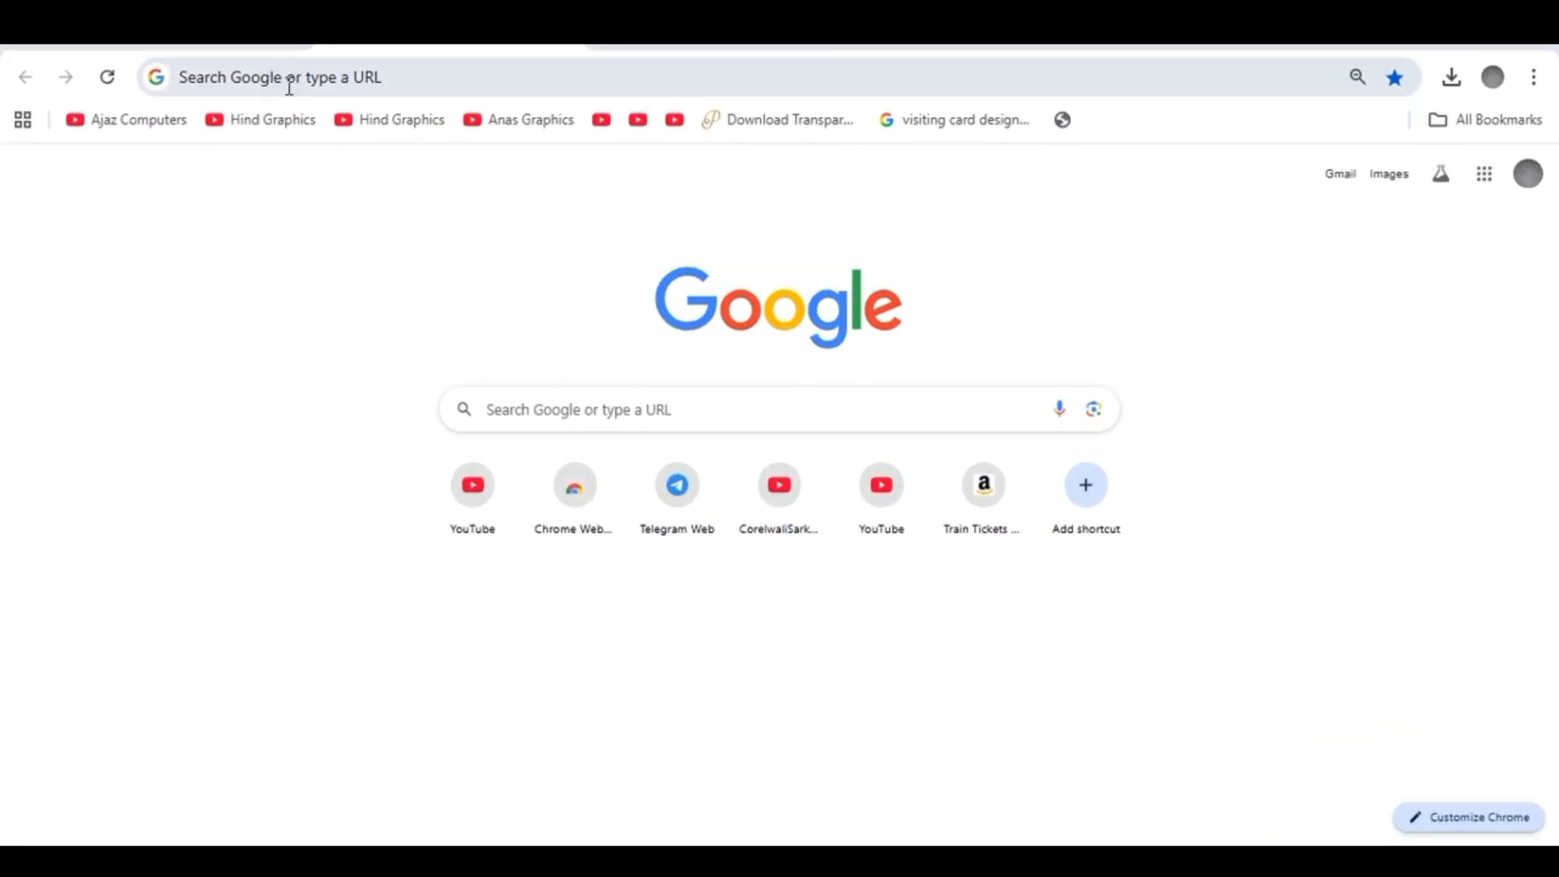
pyautogui.click(289, 85)
pyautogui.write('w')
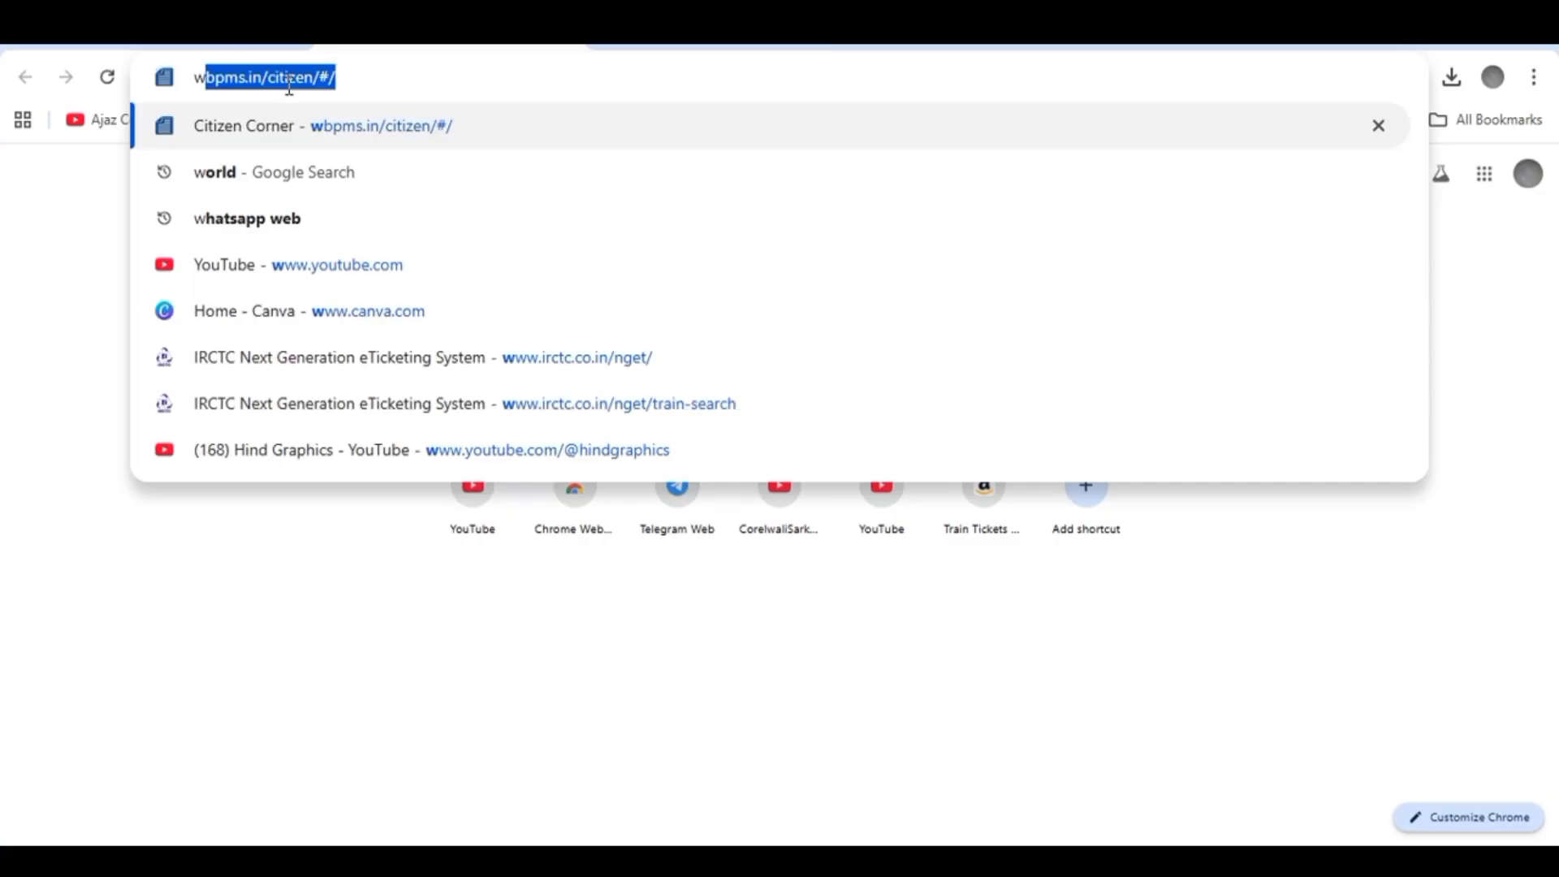
pyautogui.write('bpms.i')
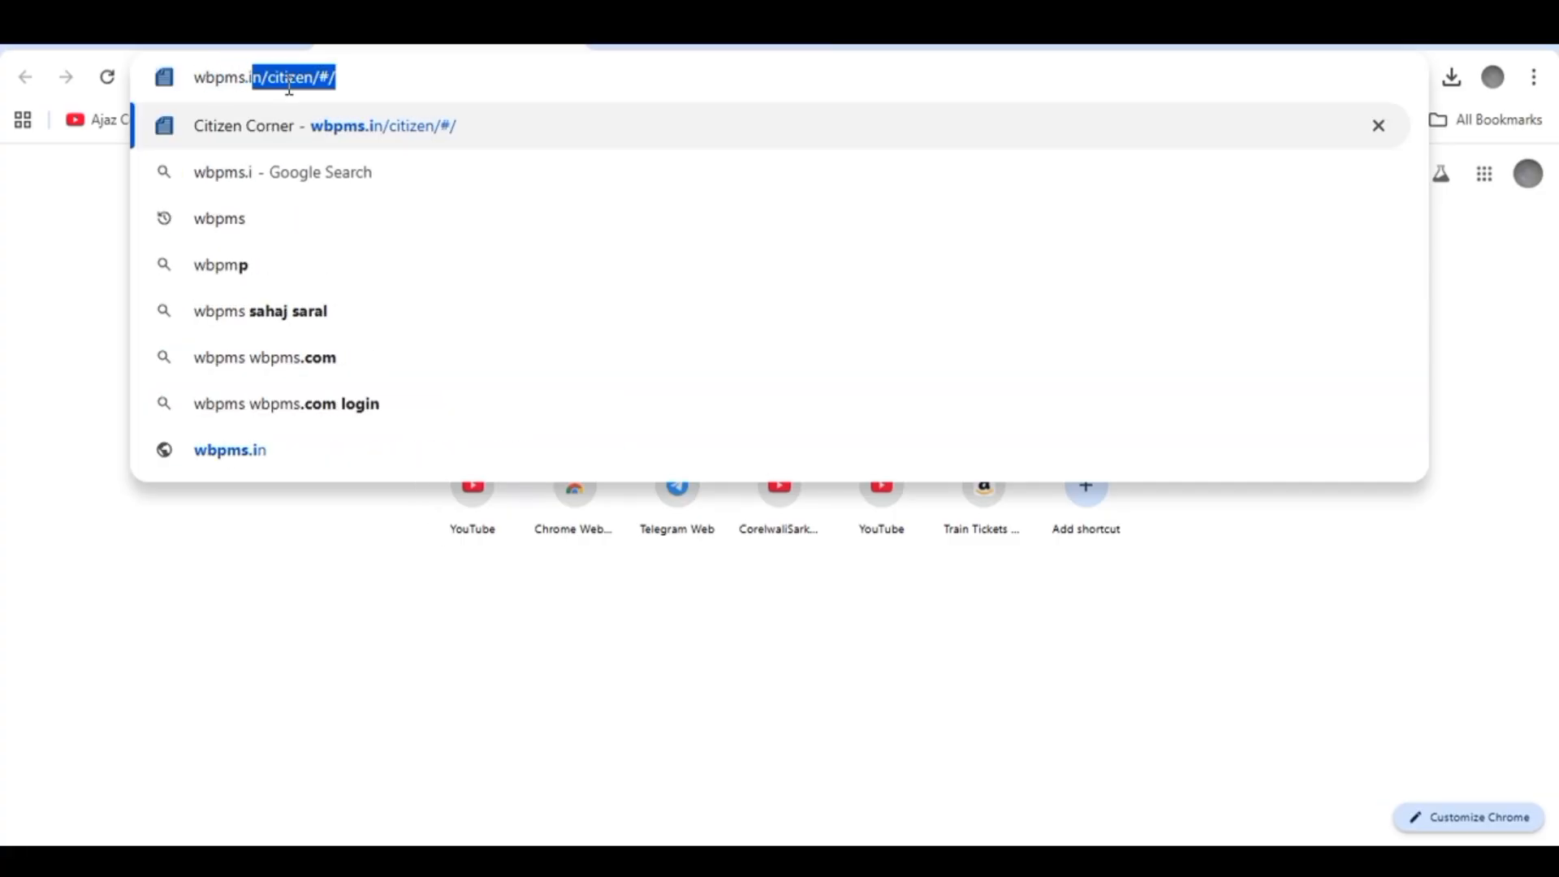
pyautogui.write('n')
pyautogui.press('Return')
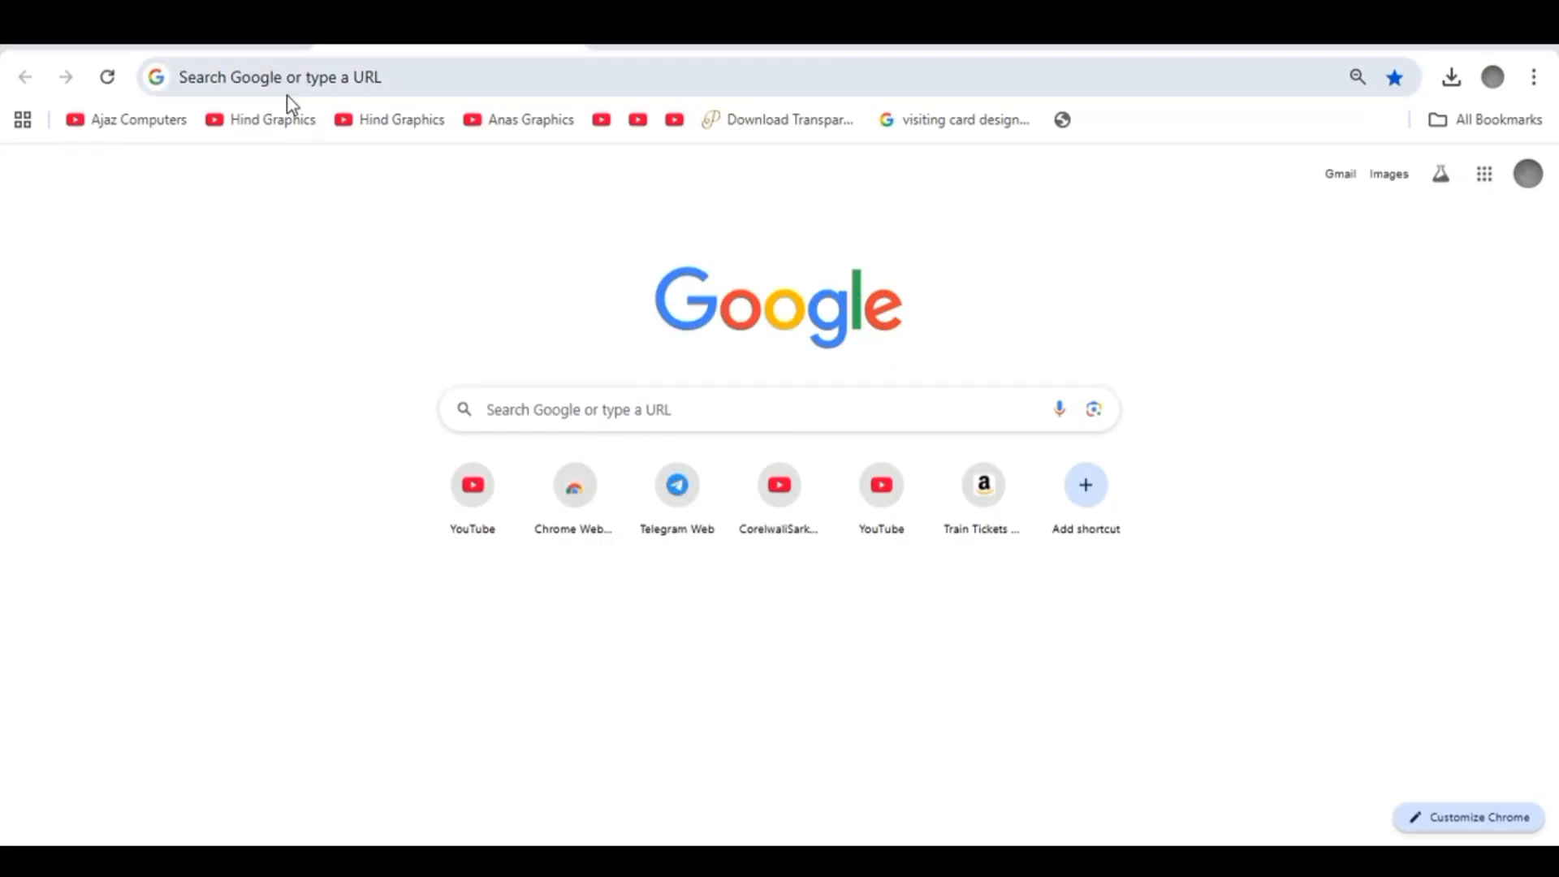
# Open the wbpms.in website and go to its Citizen Corner section
pyautogui.click(289, 86)
pyautogui.write('wbpm')
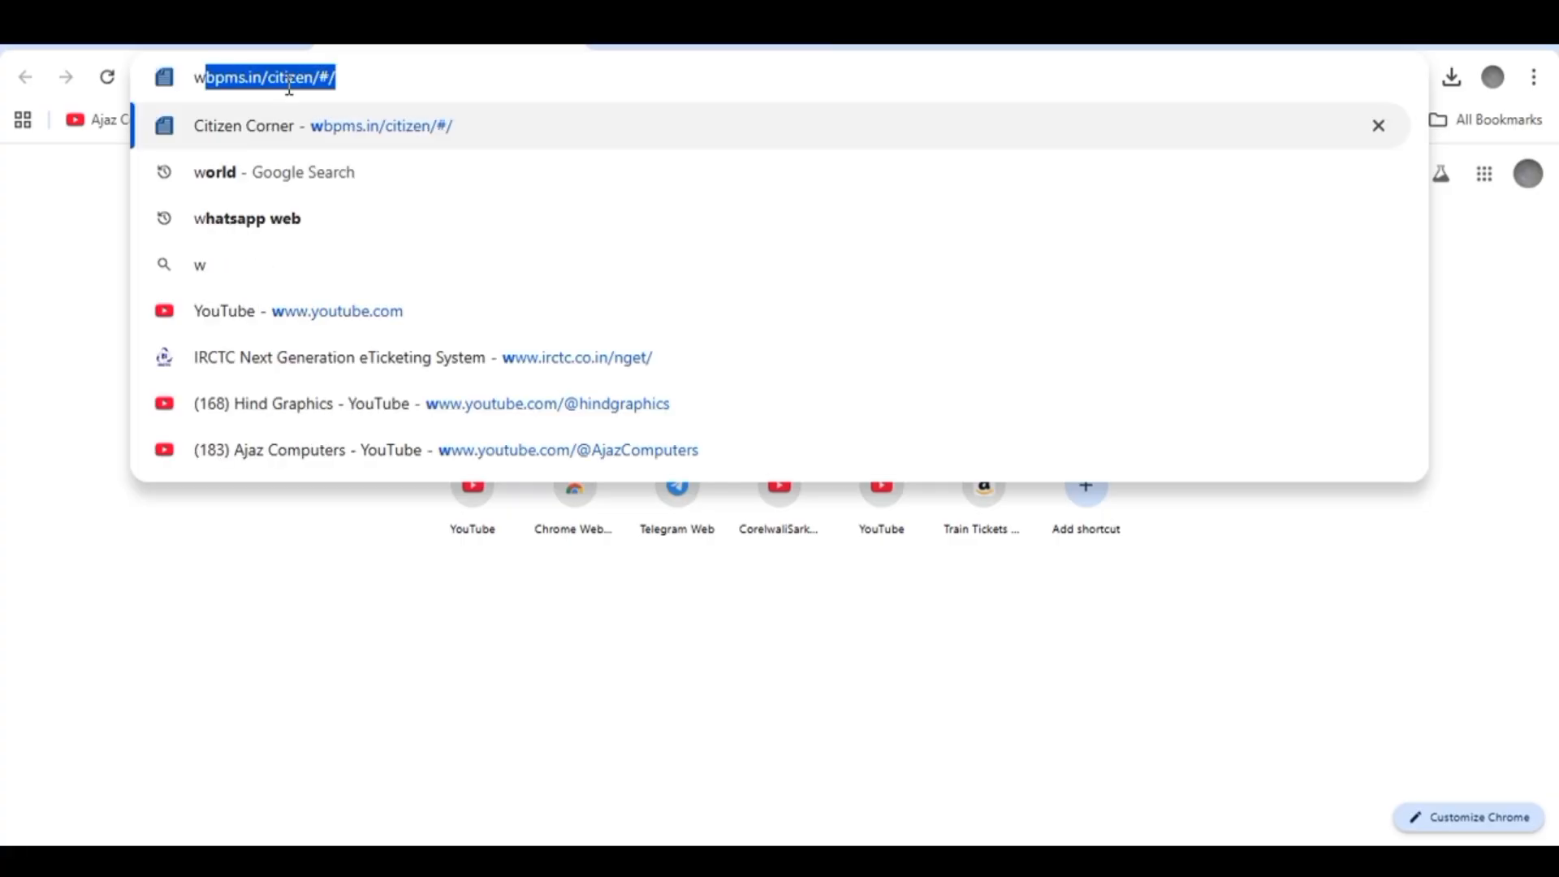
pyautogui.write('s.in')
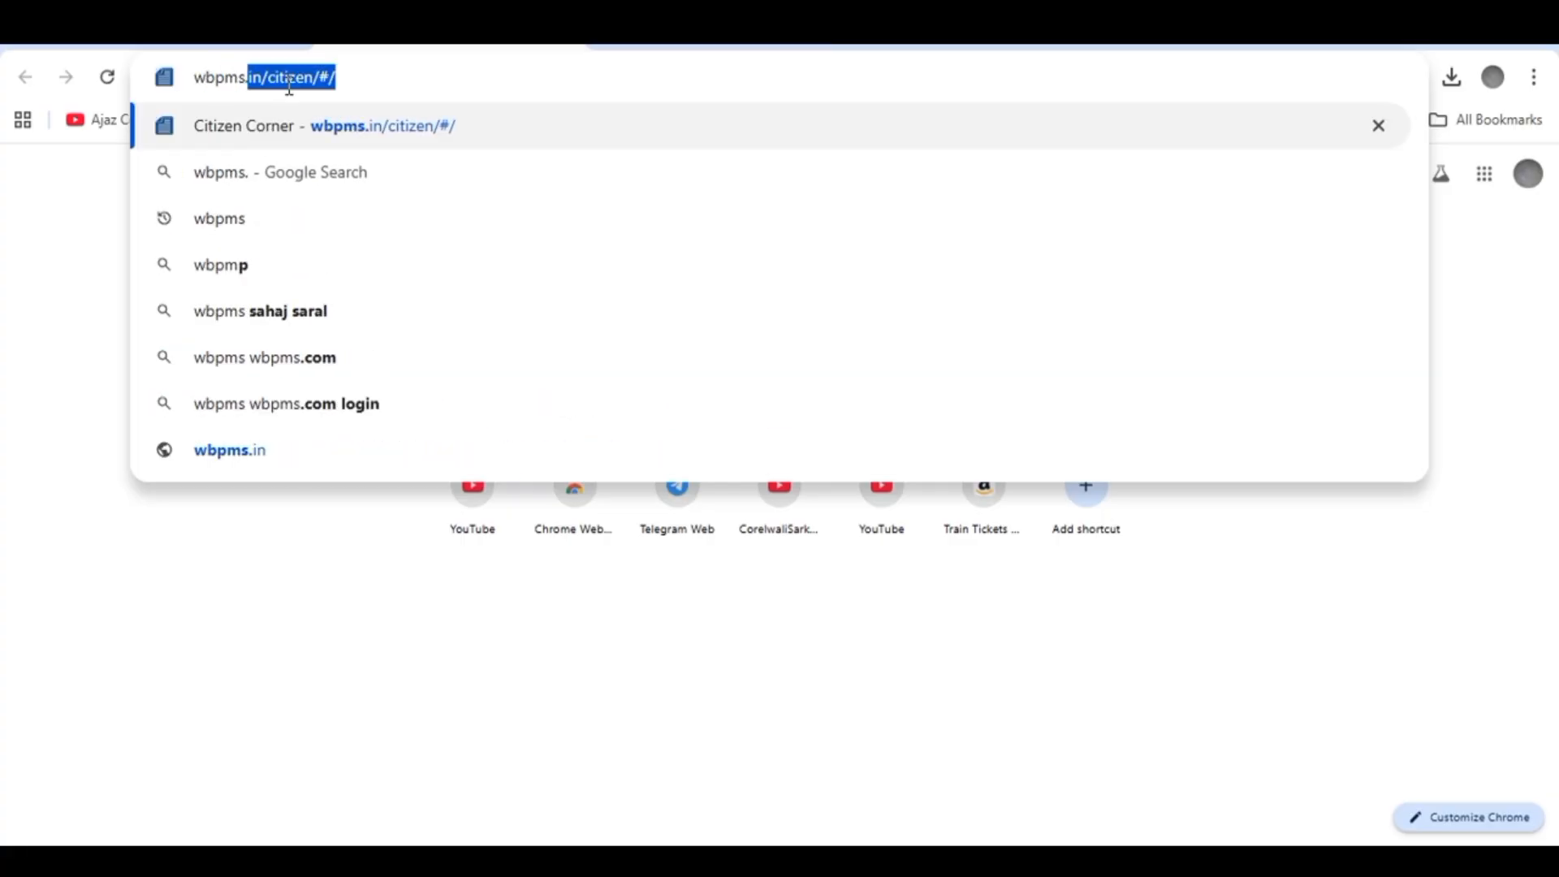
pyautogui.press('Delete')
pyautogui.press('Return')
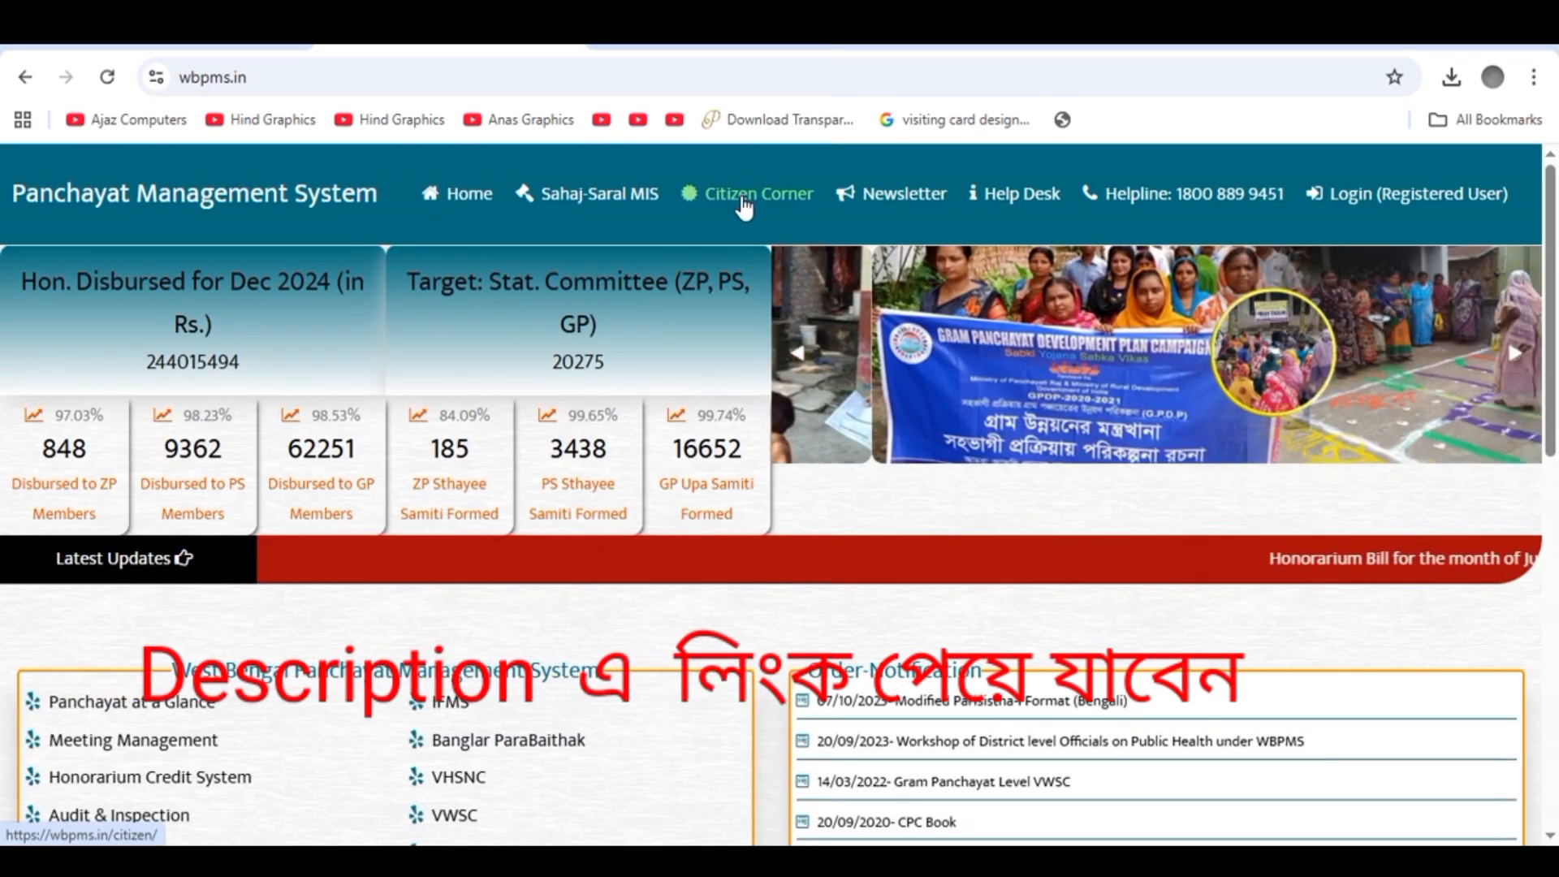
pyautogui.click(741, 199)
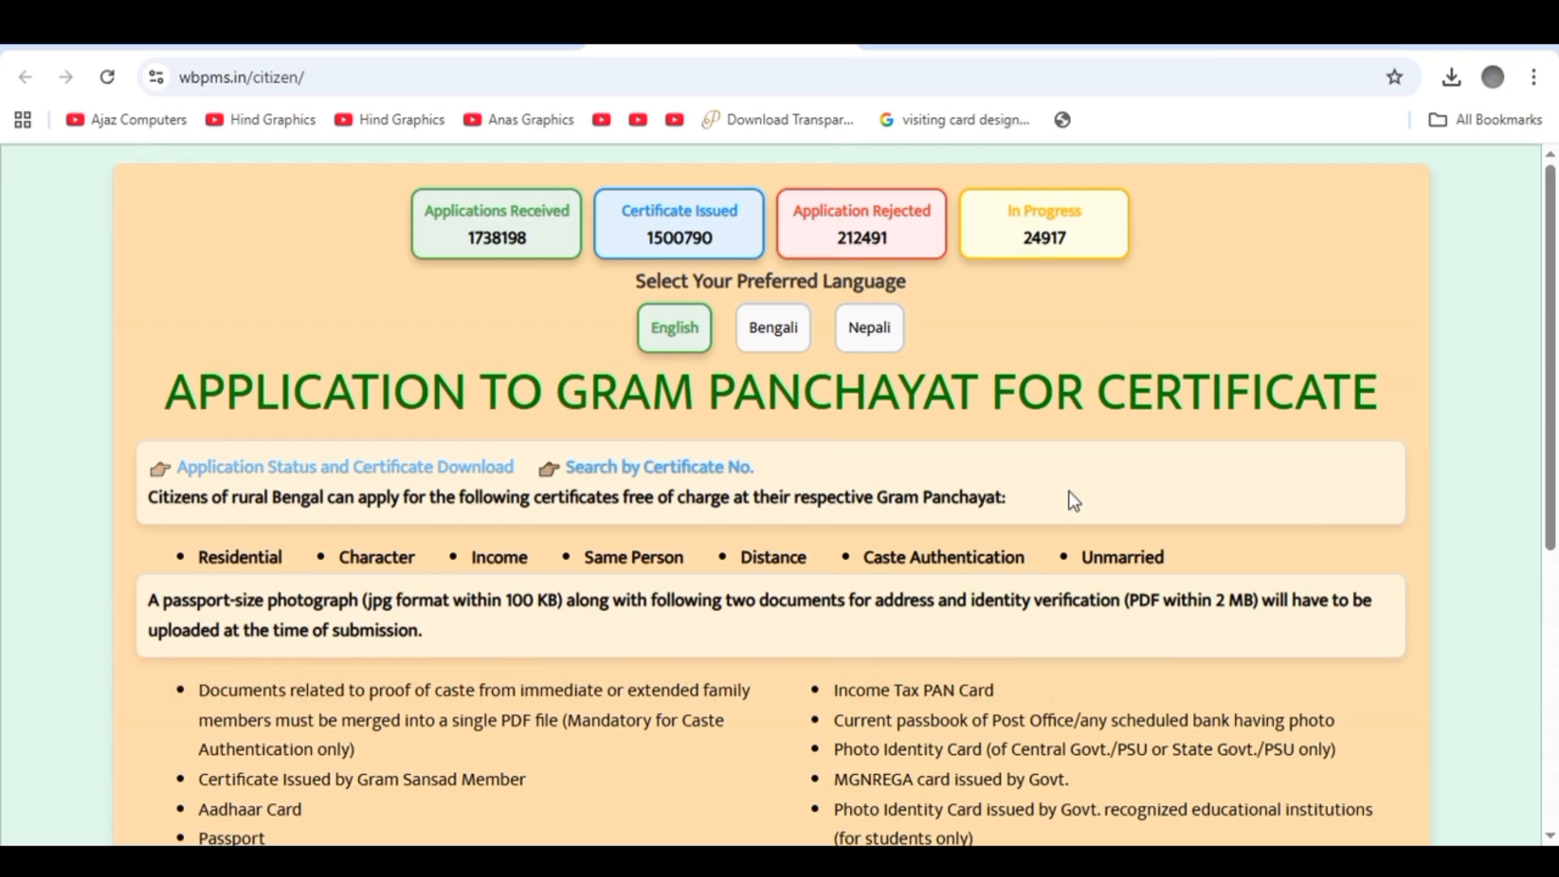
# Search the web for "panhayet income certificate" in a new tab and open the wbpms.in/citizen page
pyautogui.click(886, 55)
pyautogui.click(470, 89)
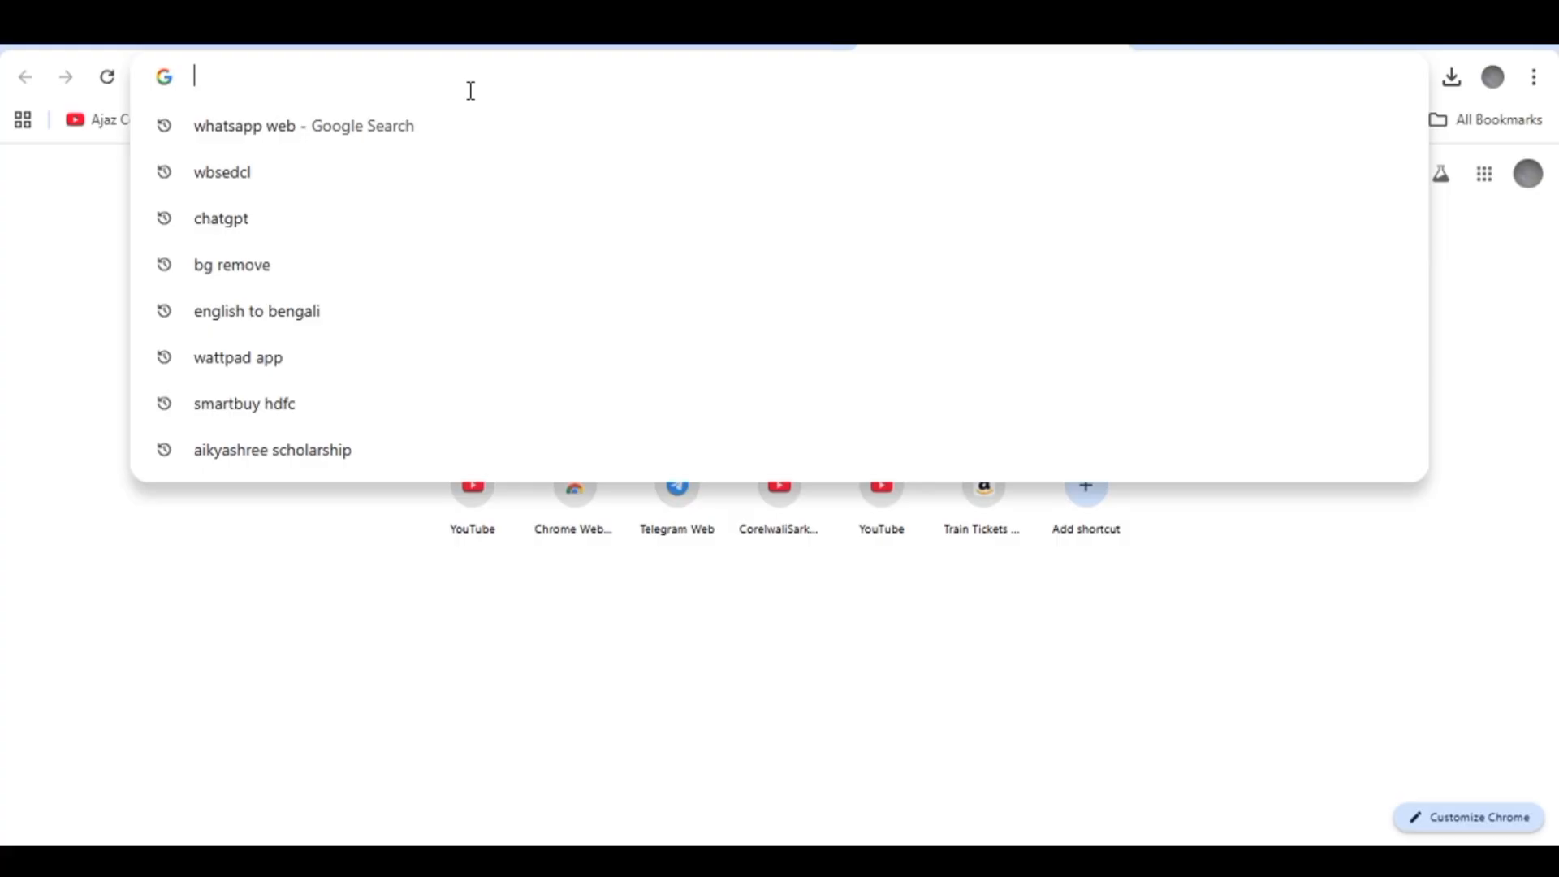
pyautogui.write('panha')
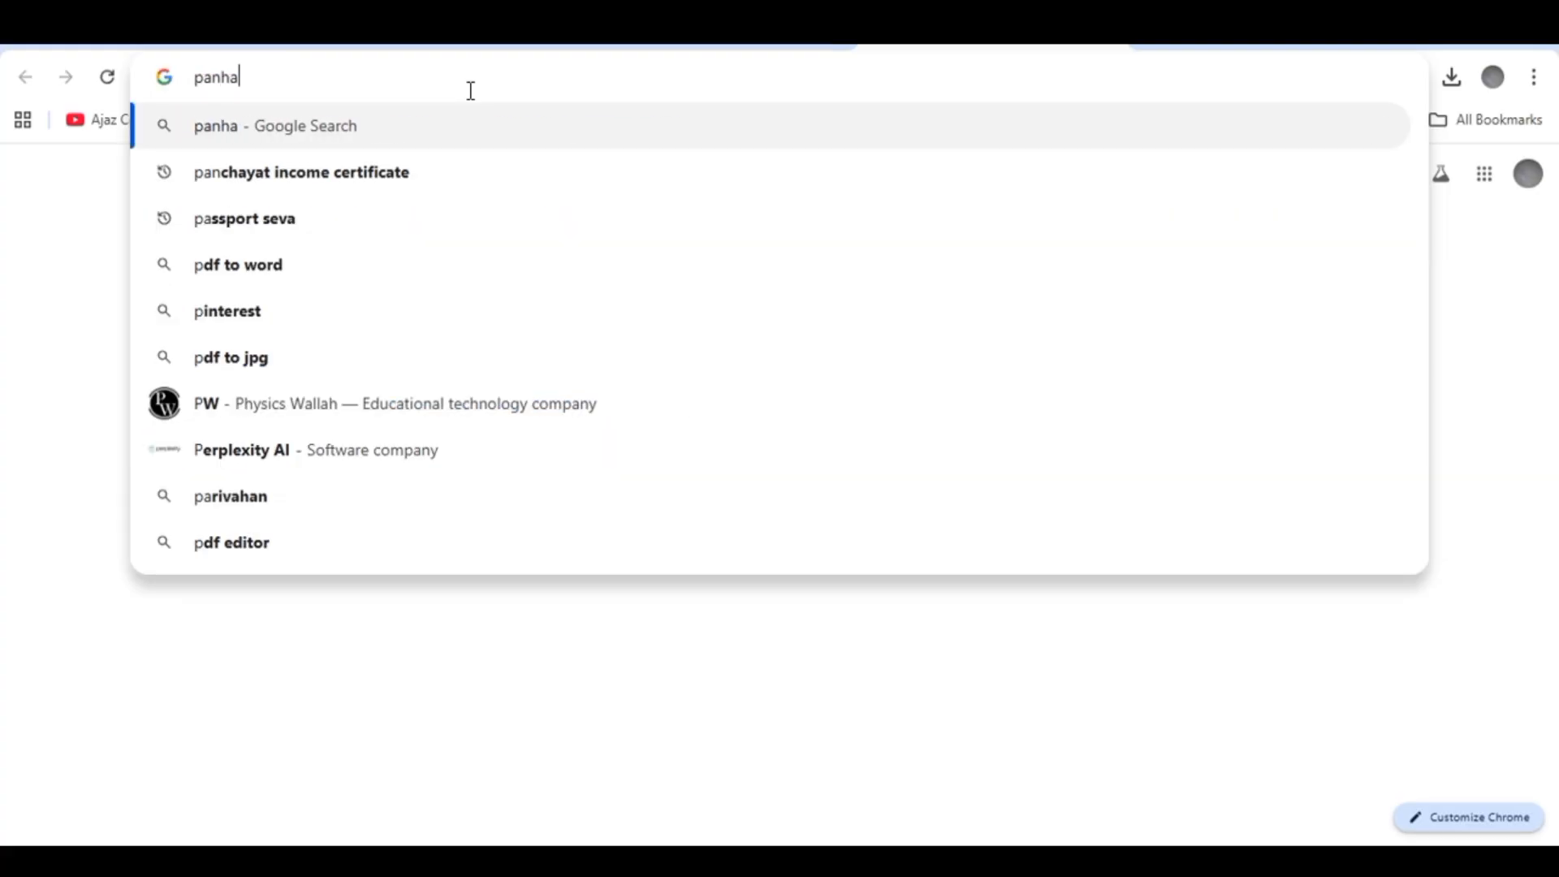
pyautogui.write('yet inc')
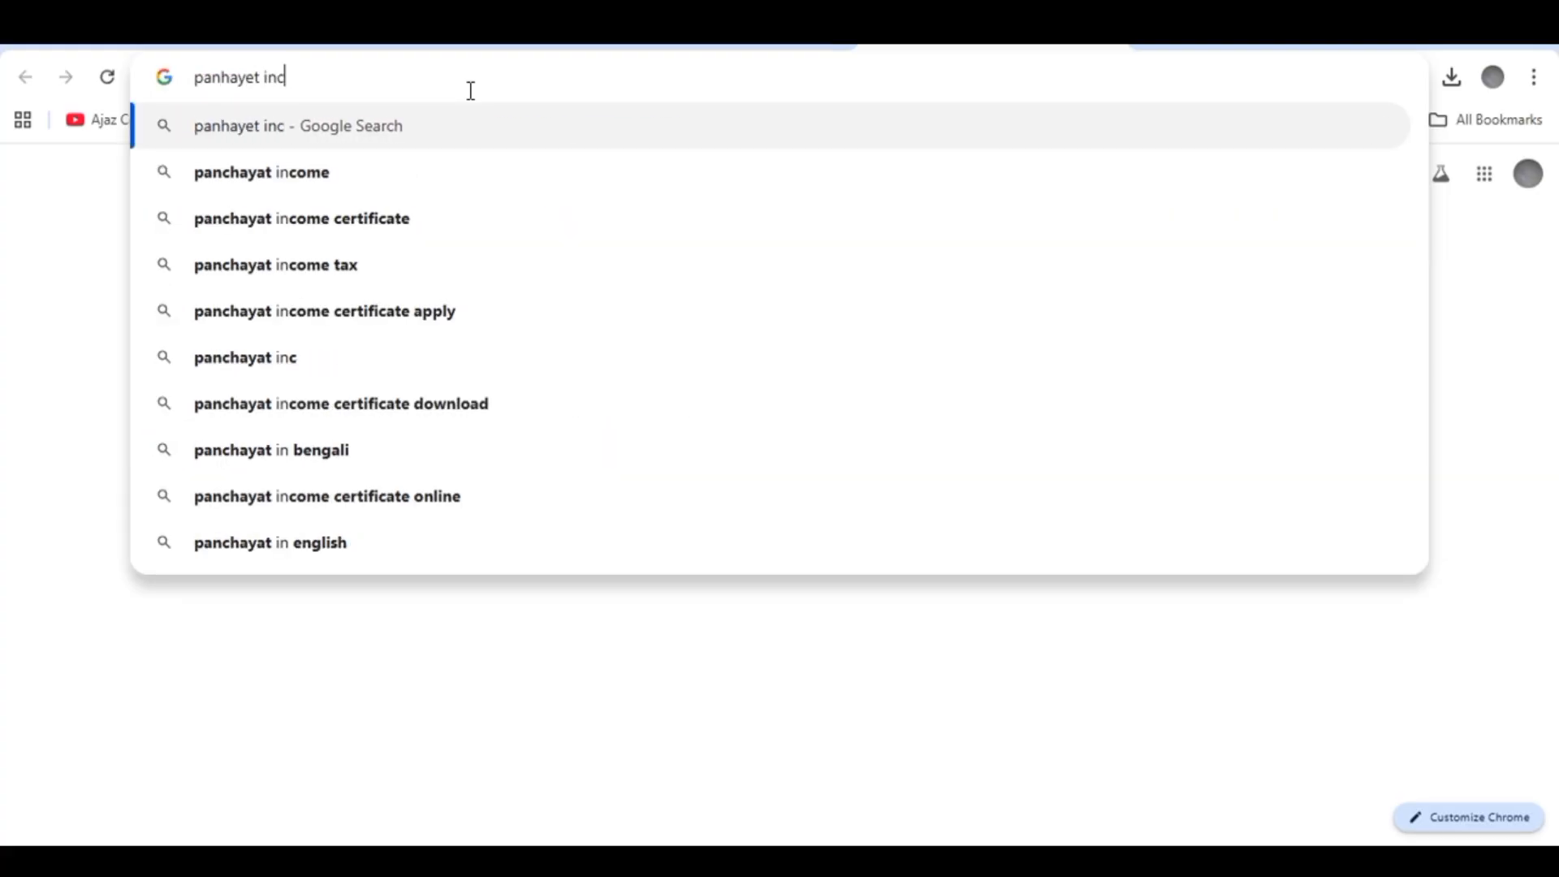
pyautogui.write('ome cet')
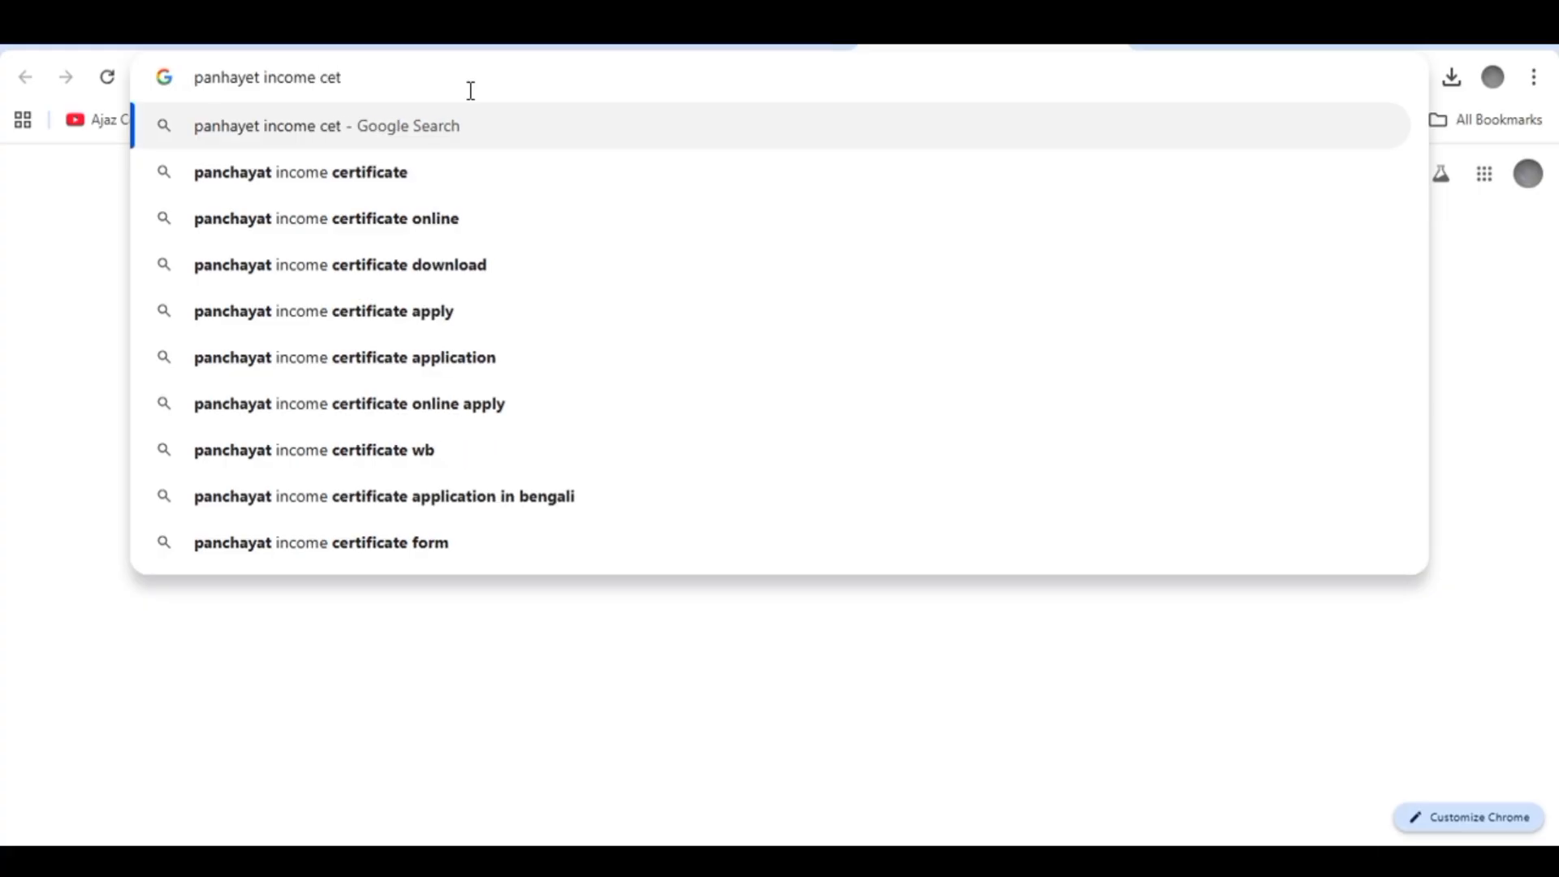
pyautogui.press('BackSpace')
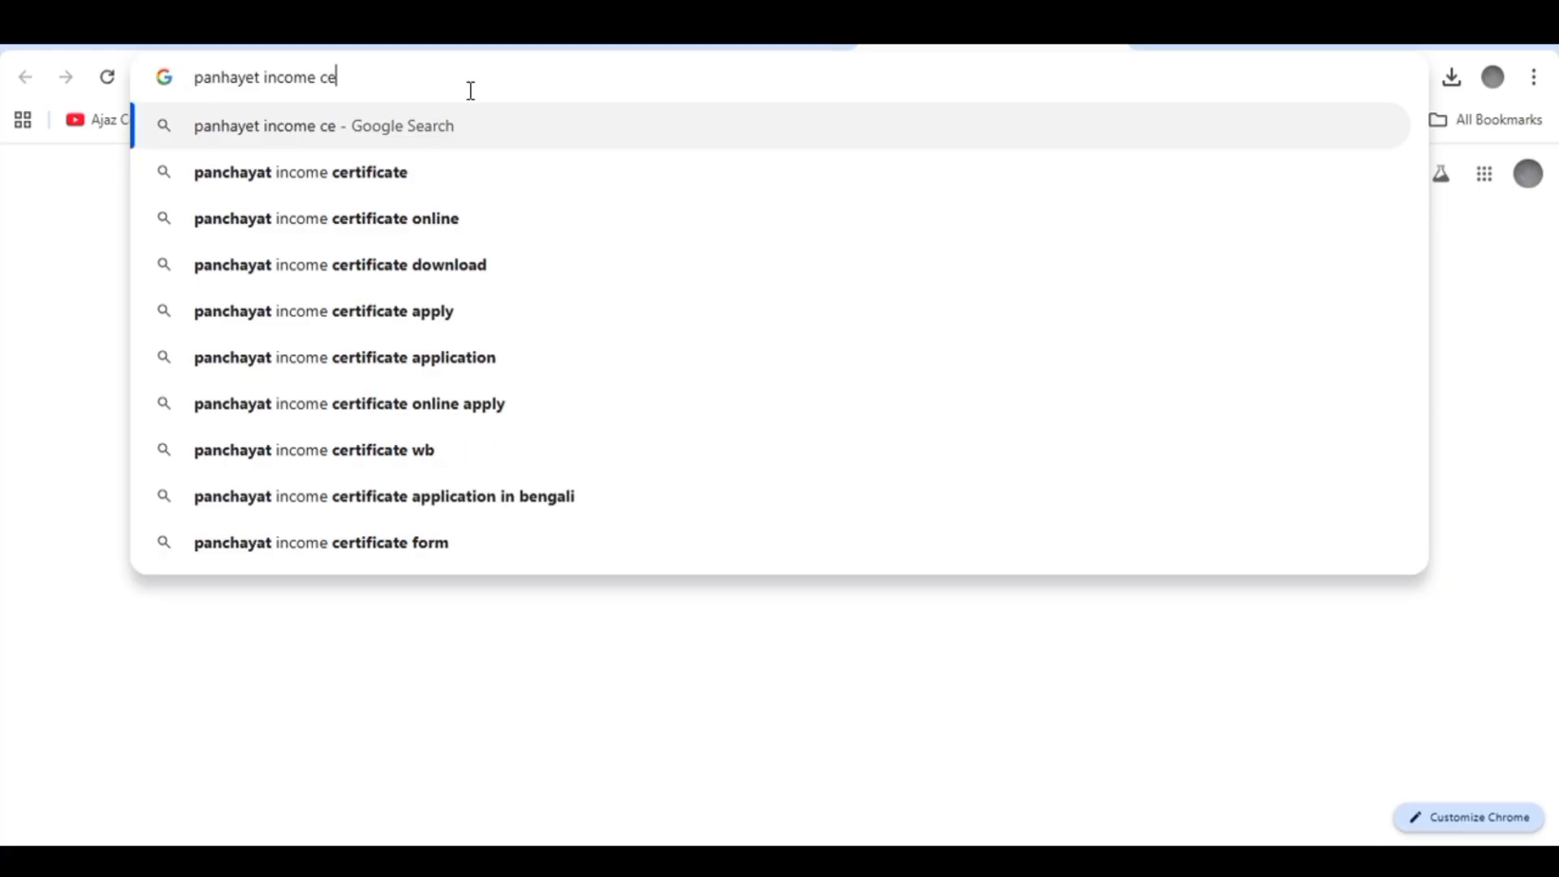
pyautogui.write('rtificate')
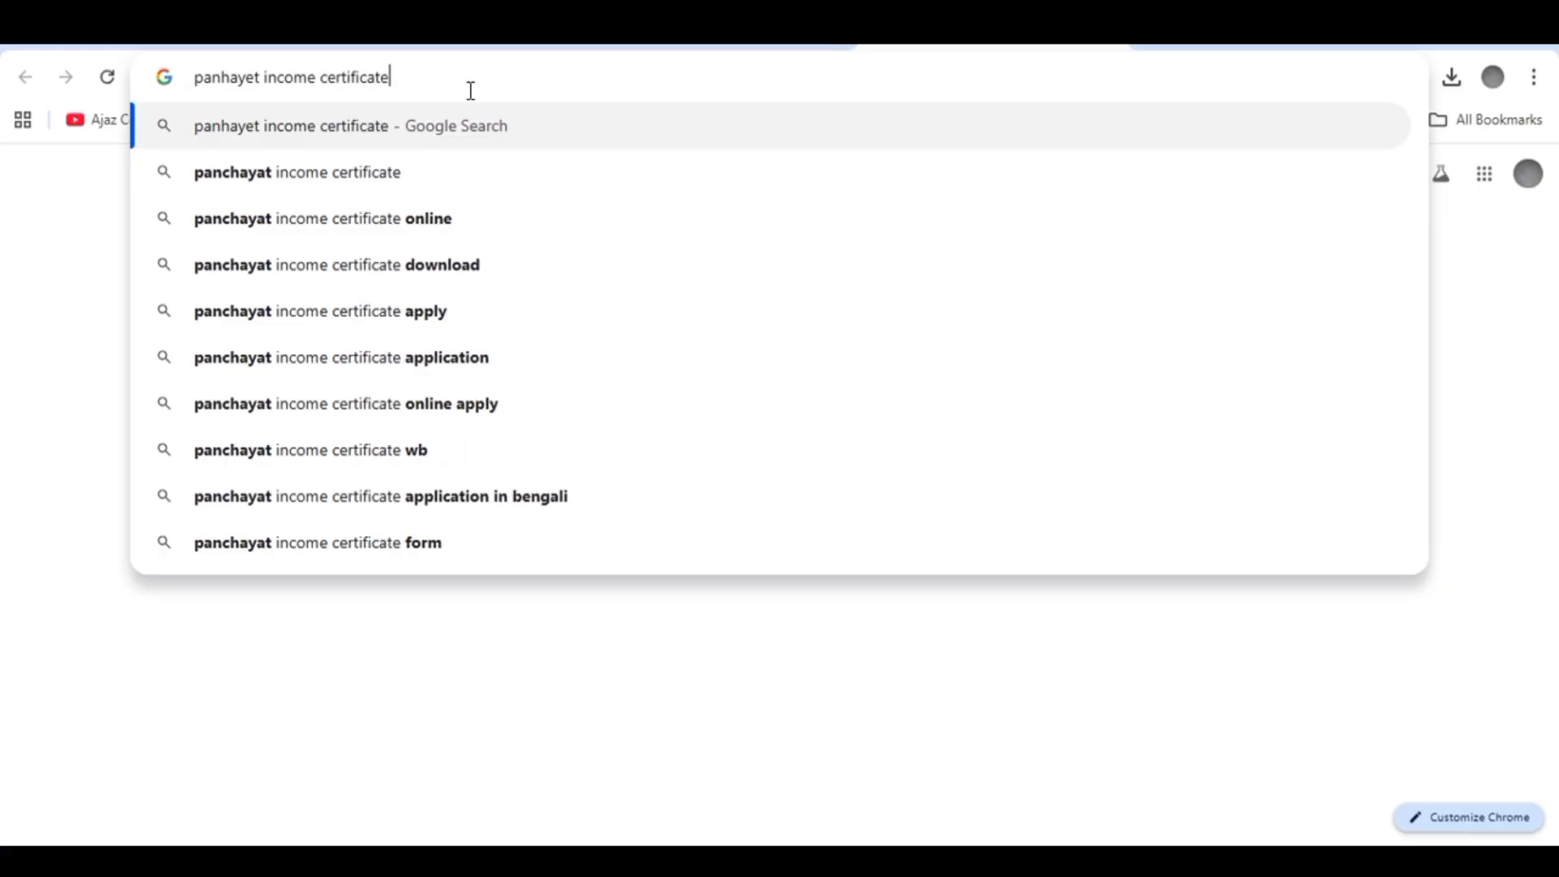
pyautogui.press('Return')
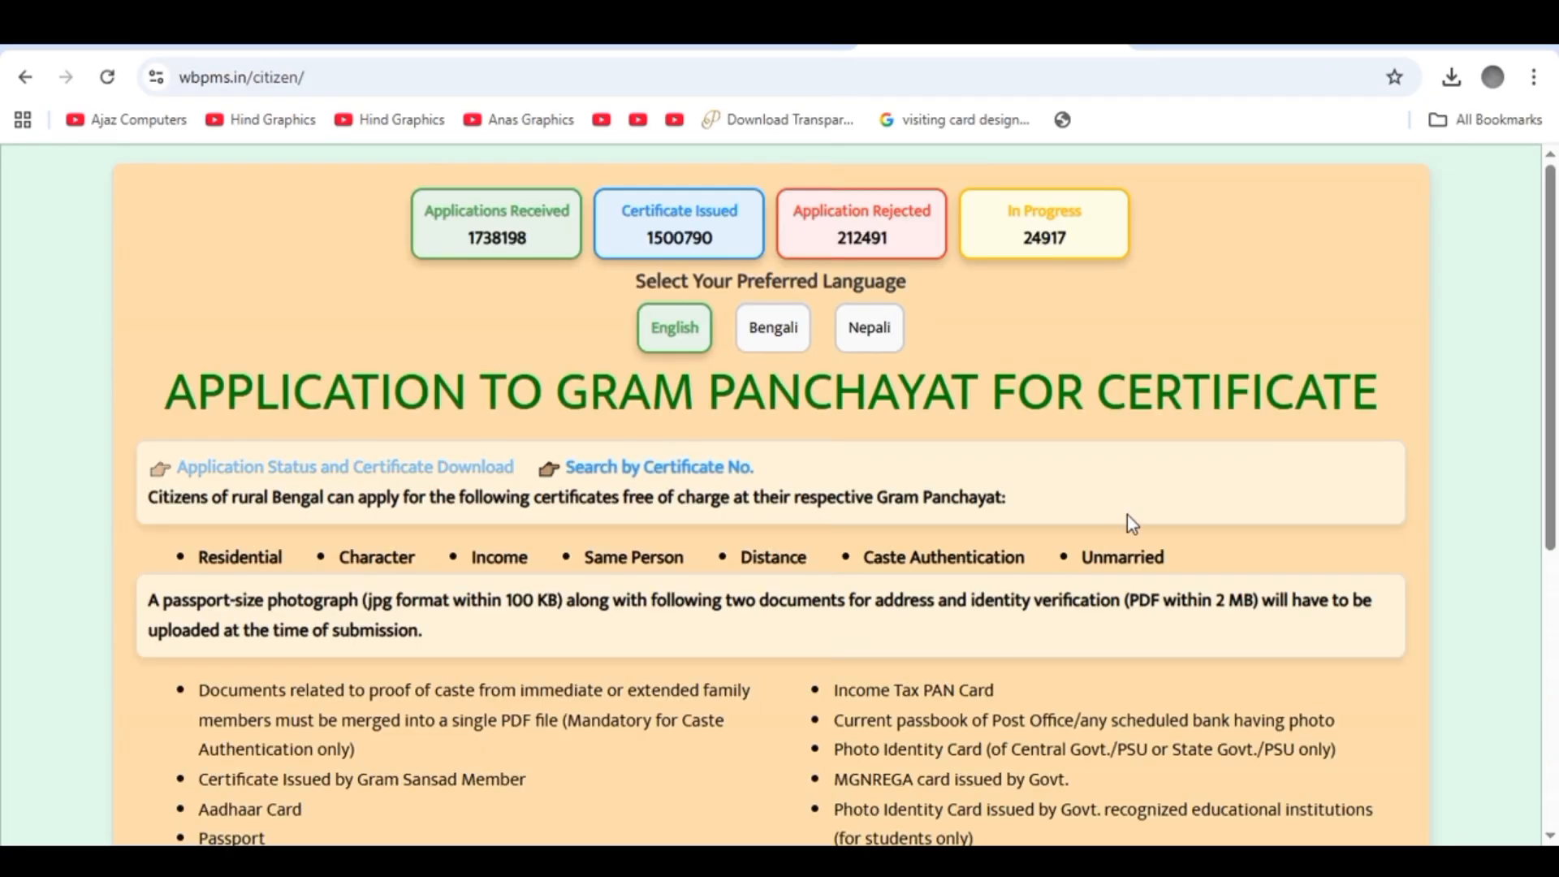
# Review the available certificate types and document requirements, viewing the page in Bengali and Nepali before returning it to English
pyautogui.scroll(-2, 1127, 500)
pyautogui.scroll(2, 1127, 500)
pyautogui.moveTo(178, 562); pyautogui.dragTo(1148, 568)
pyautogui.click(1161, 571)
pyautogui.click(776, 341)
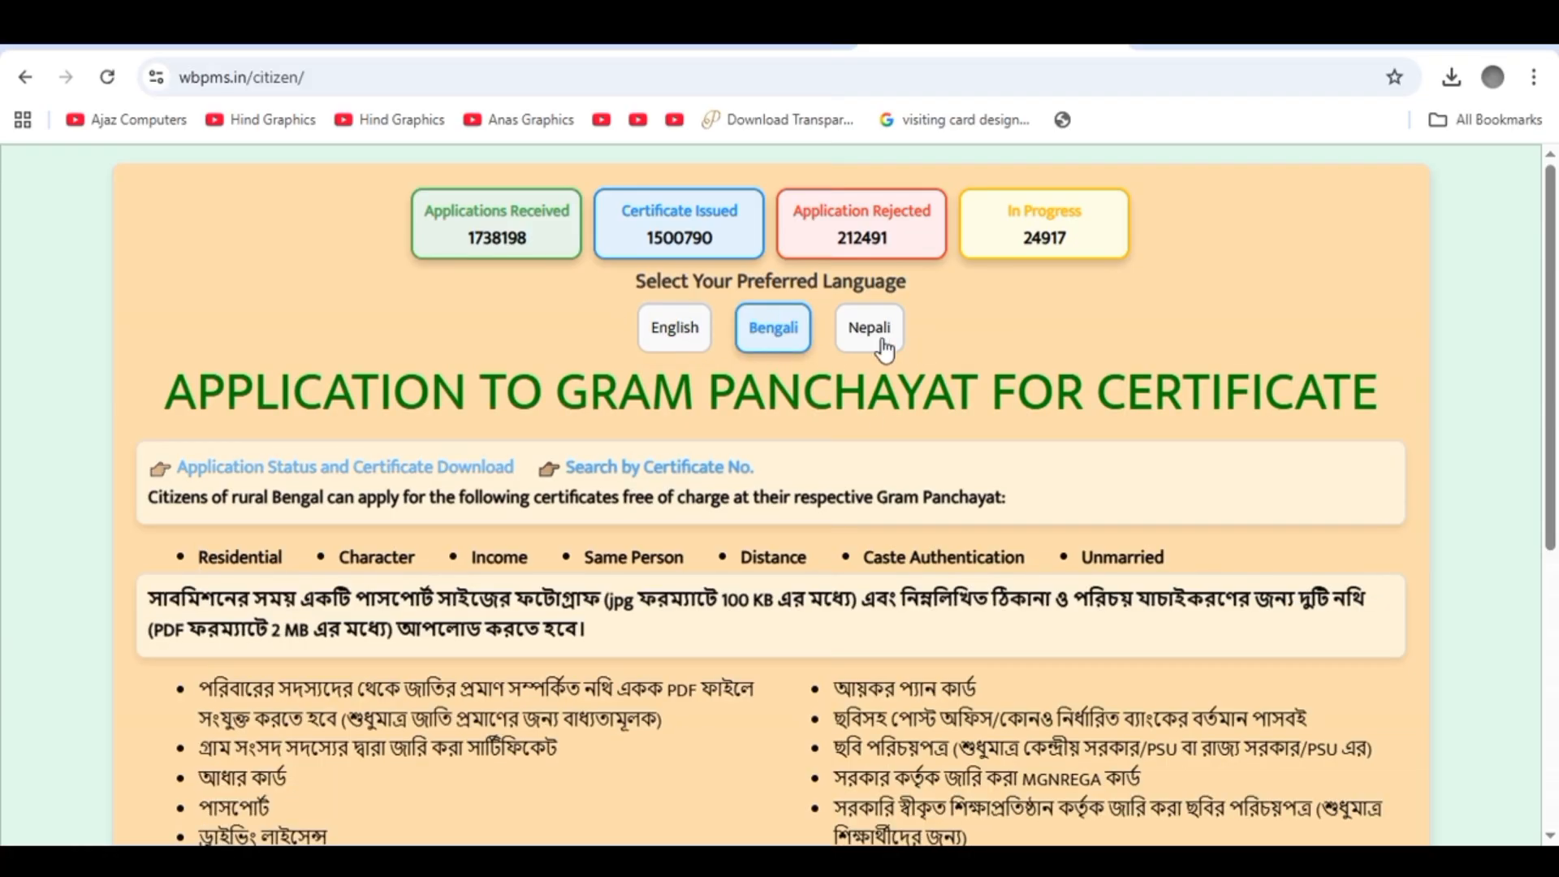
pyautogui.click(875, 341)
pyautogui.click(782, 341)
pyautogui.click(678, 333)
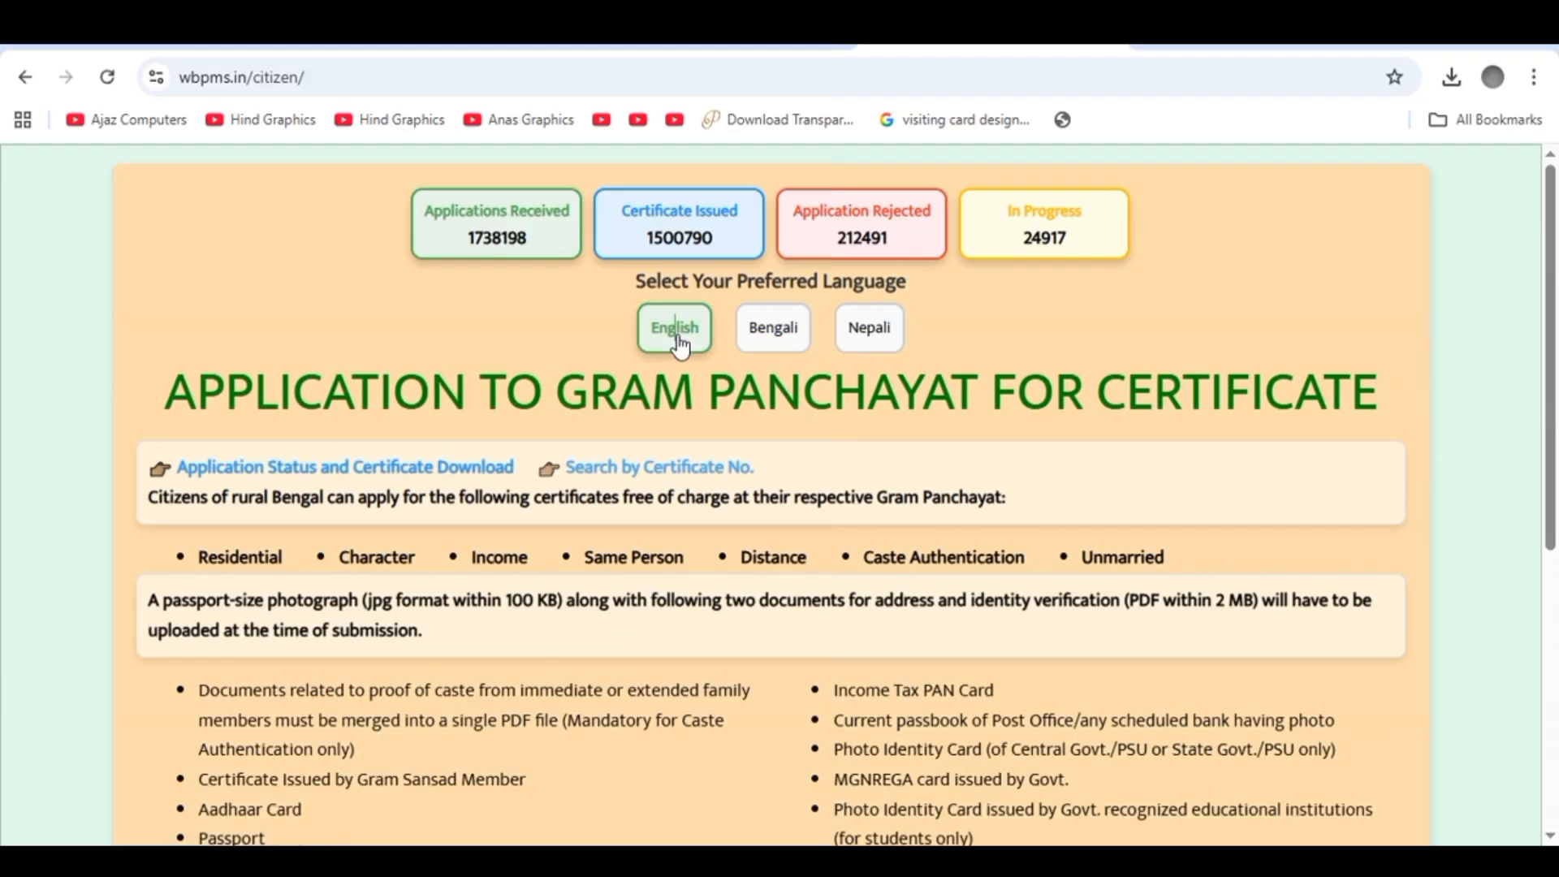
# Accept the declaration about applying to the Gram Panchayat Pradhan with all documents ready, and proceed to the citizen sign-up
pyautogui.scroll(-5, 956, 608)
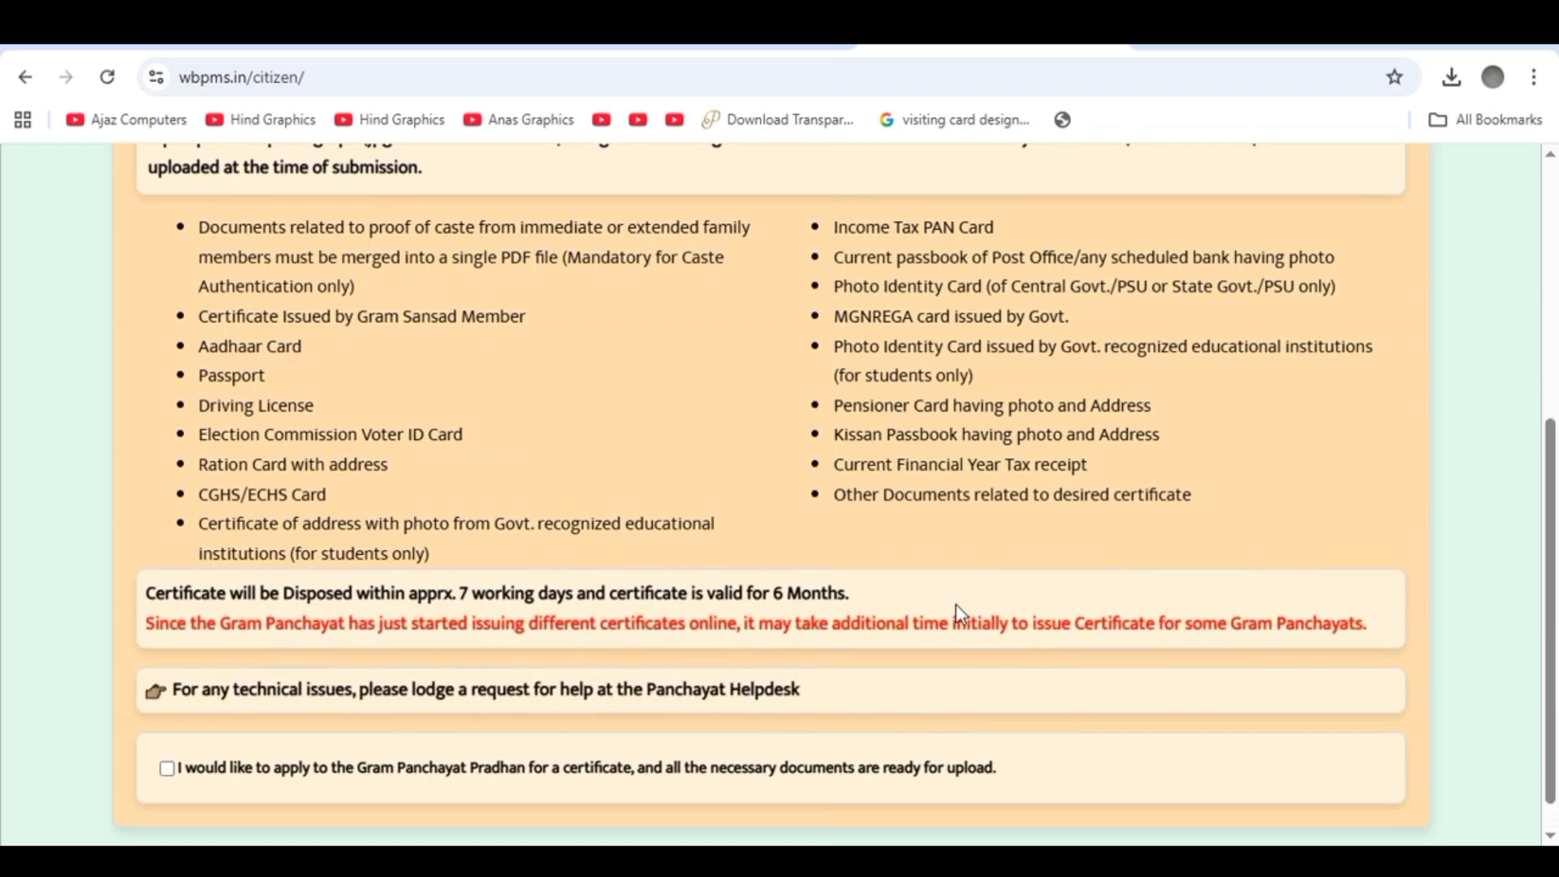
pyautogui.scroll(-1, 956, 610)
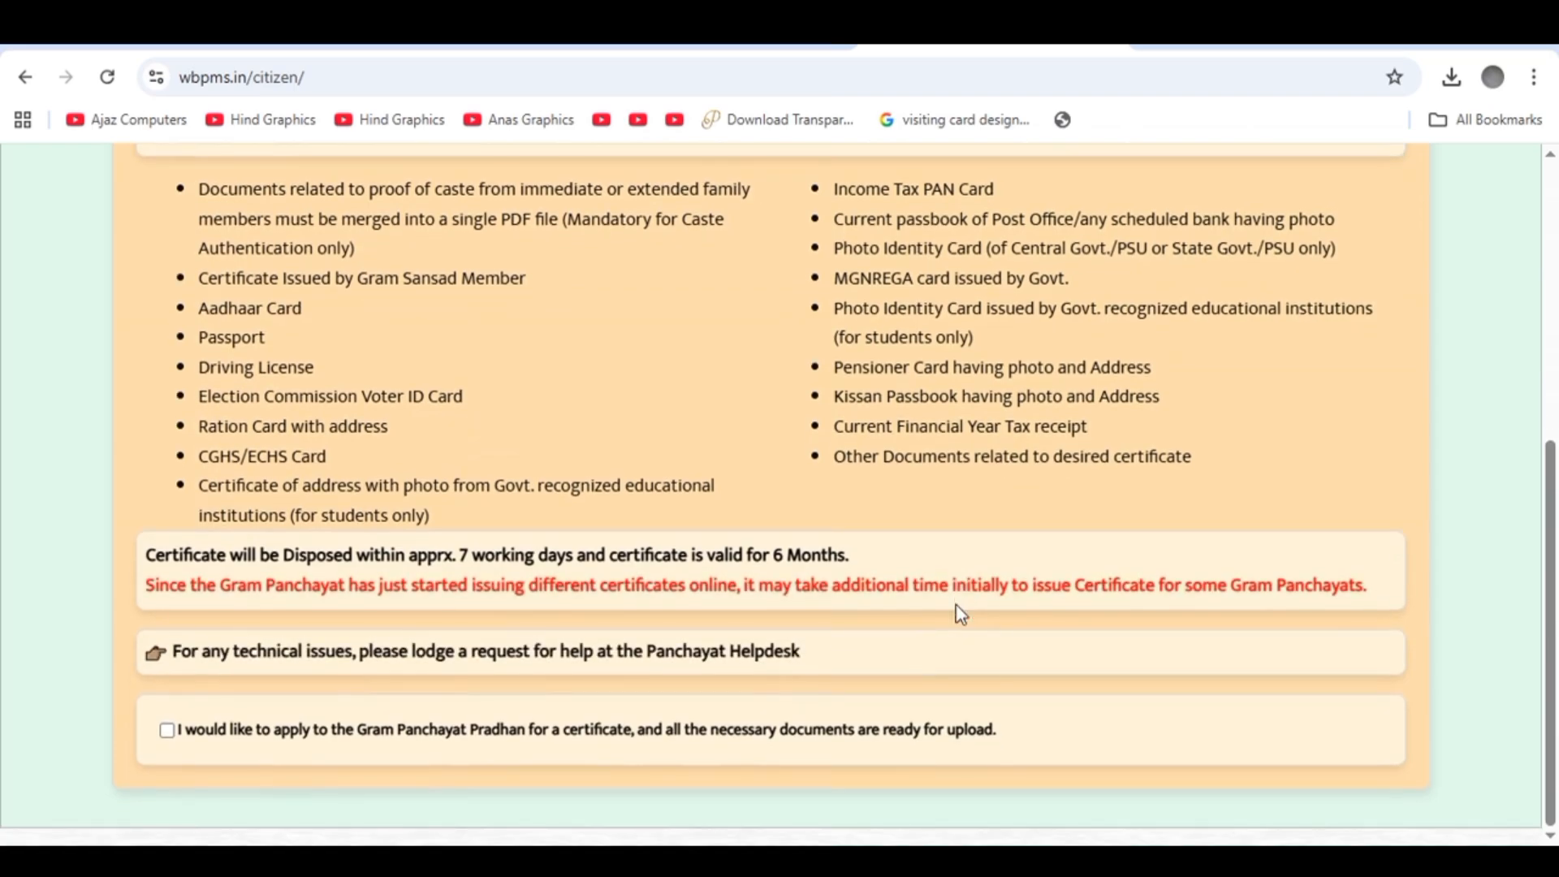
pyautogui.click(165, 729)
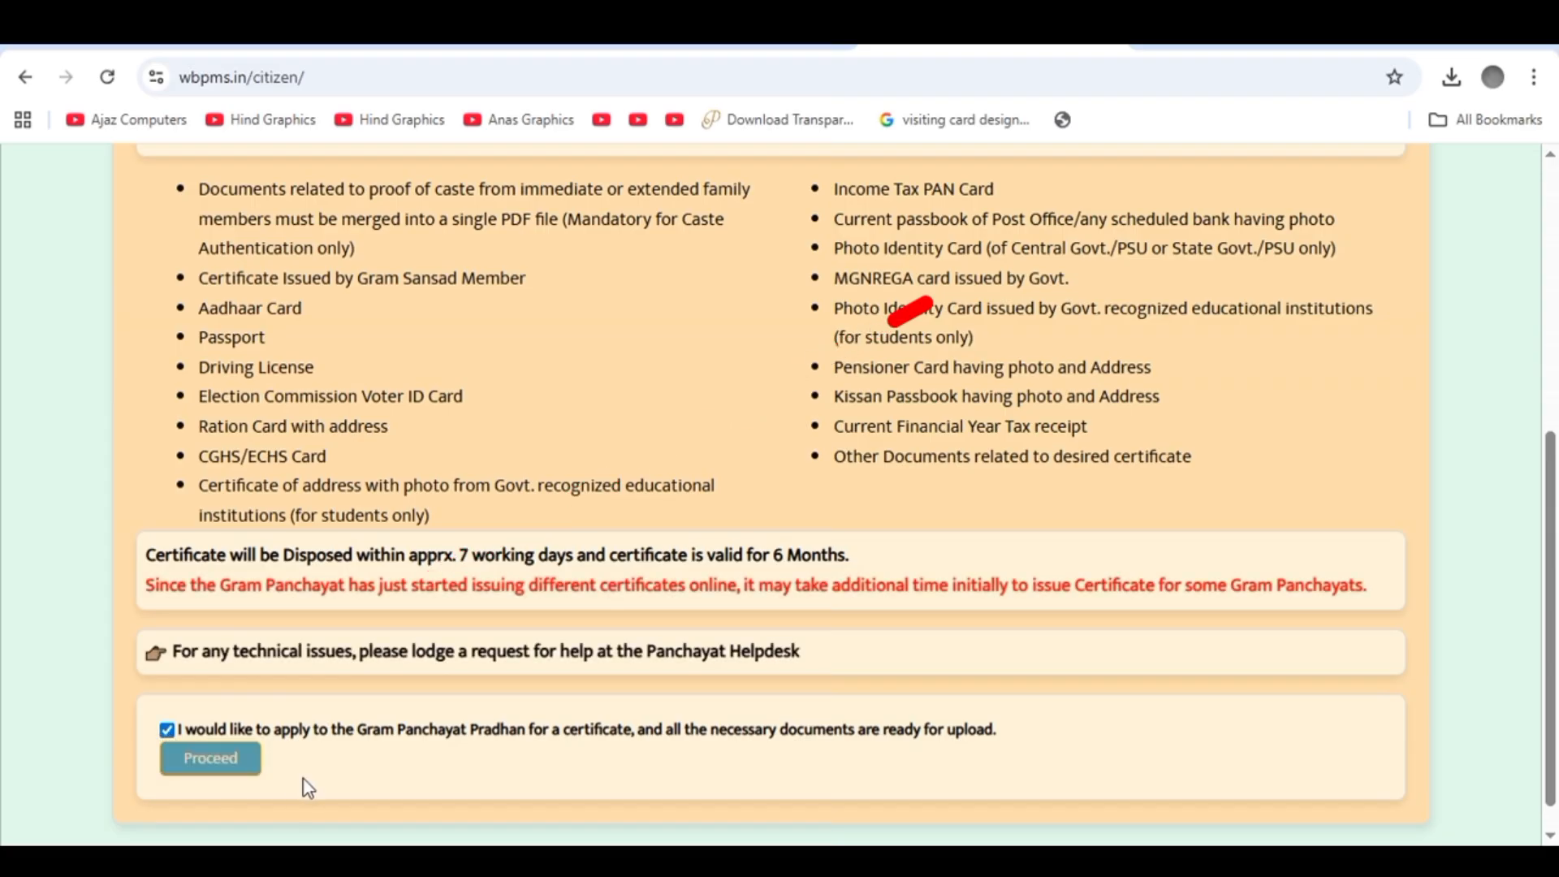
pyautogui.click(233, 772)
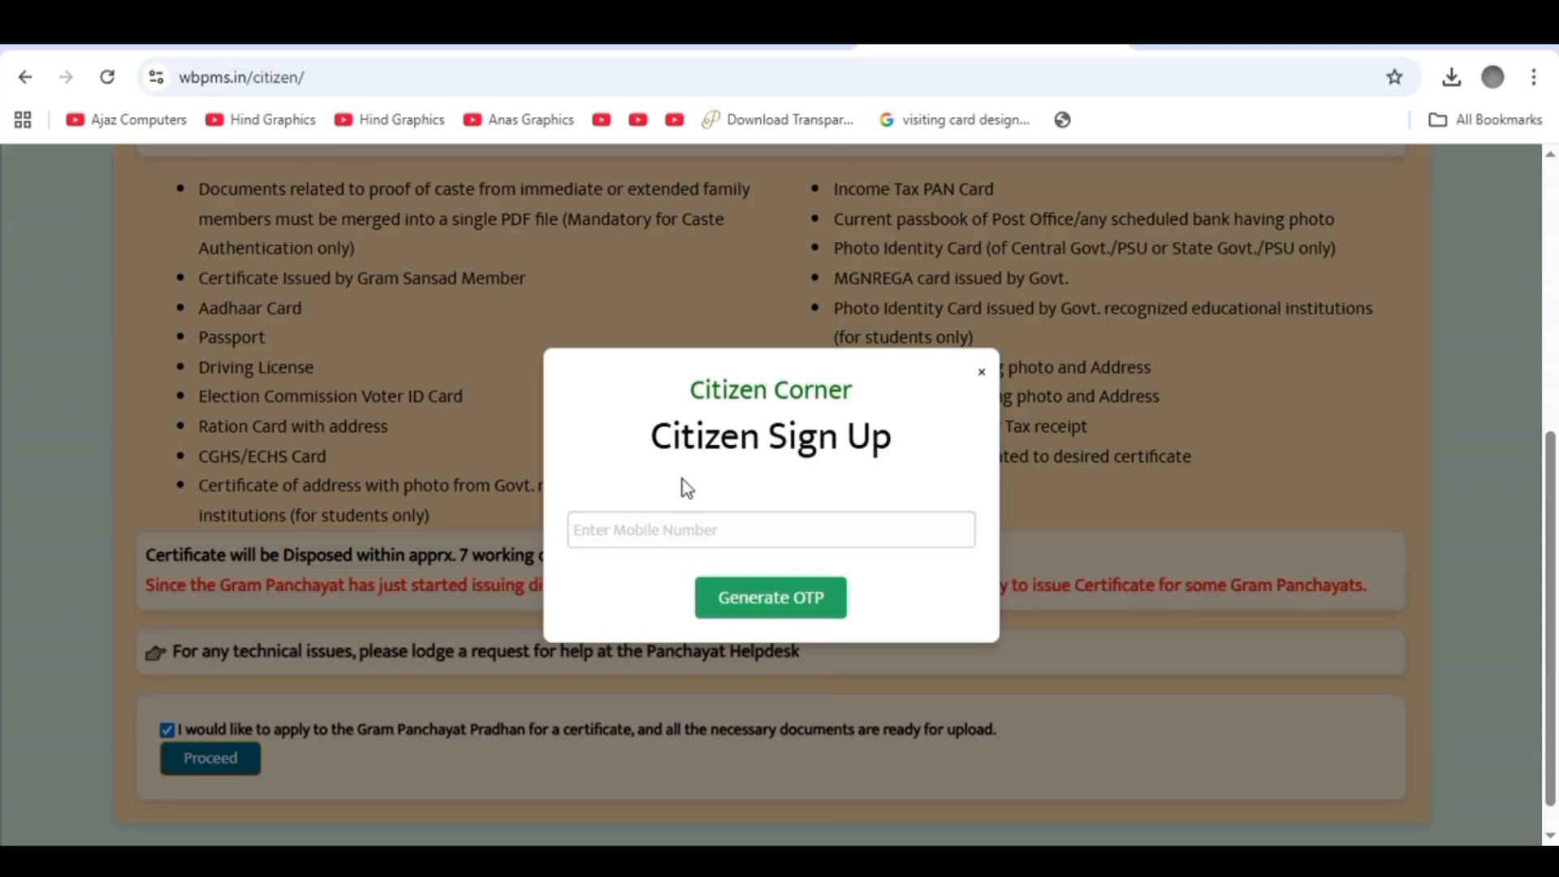
# Sign up with the applicant's mobile number, generate an OTP, enter the received OTP and verify it
pyautogui.click(673, 533)
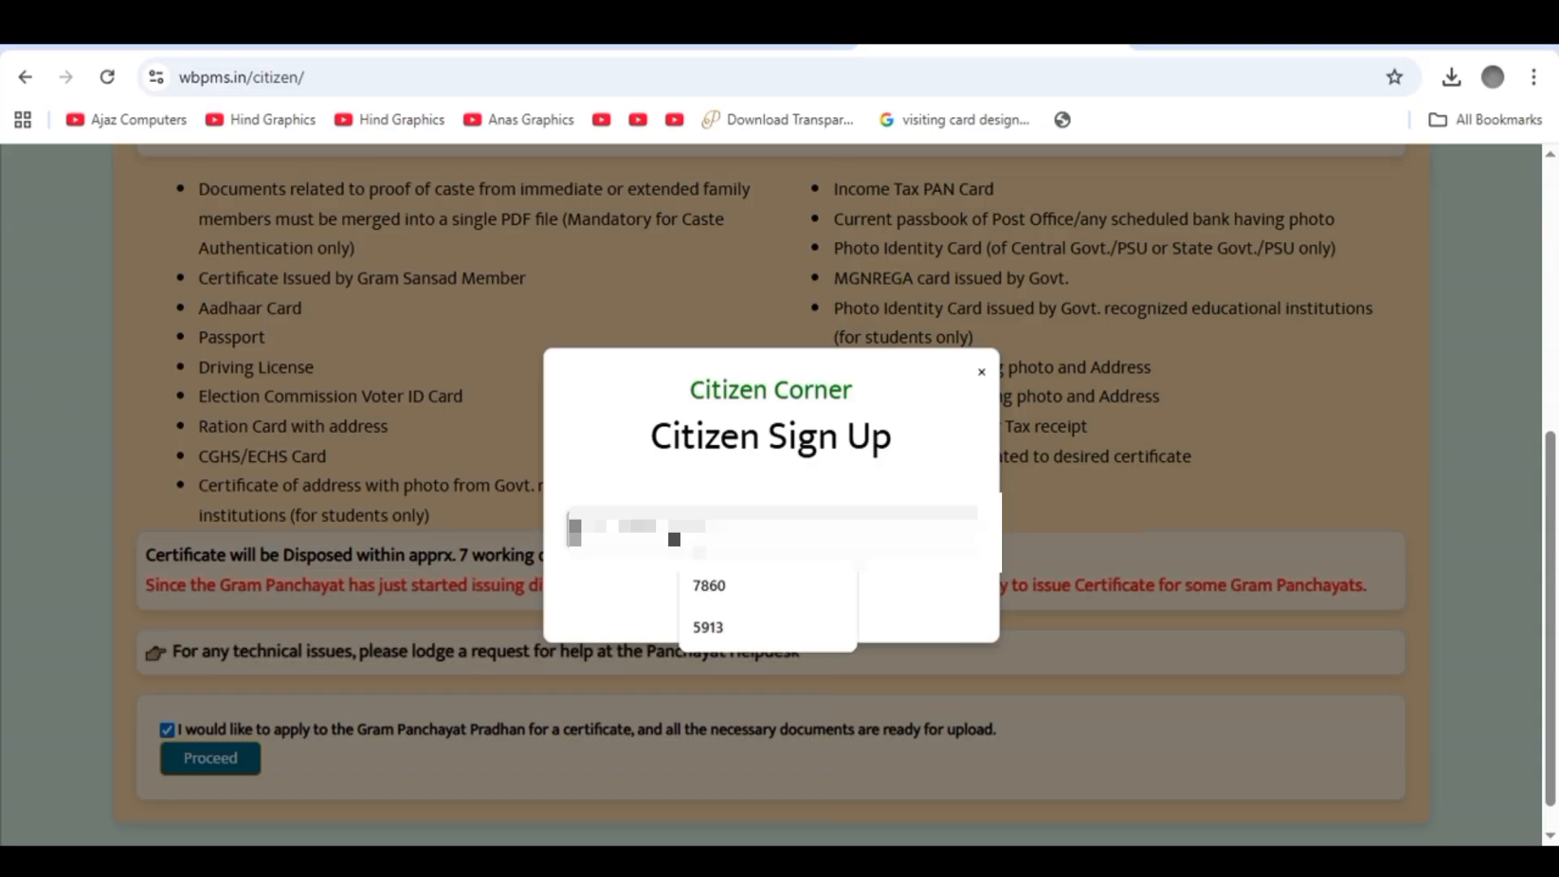
pyautogui.write('7')
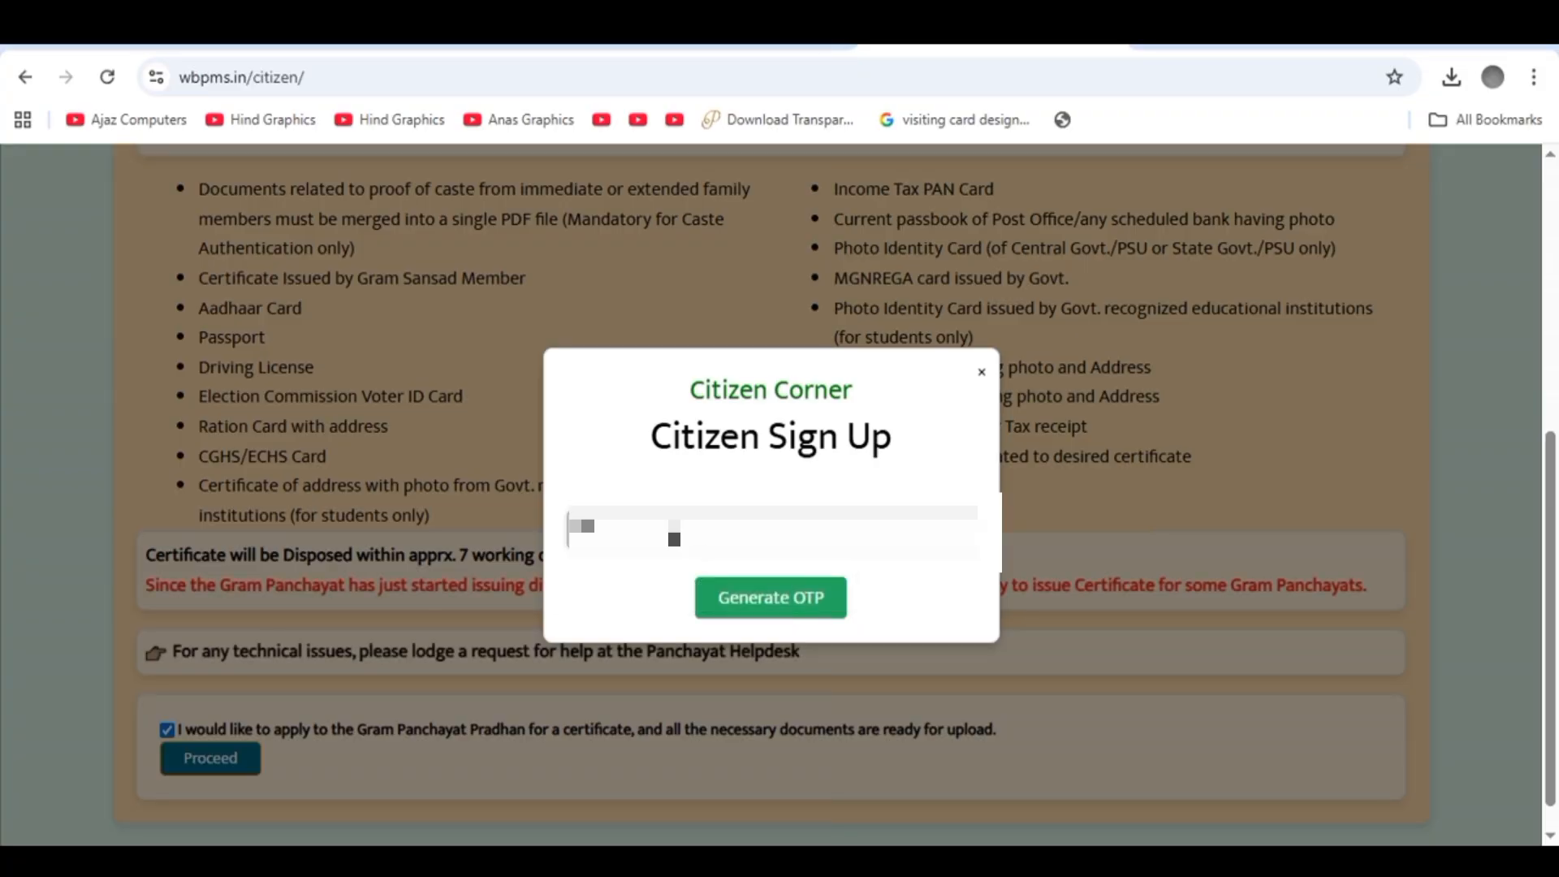
pyautogui.click(780, 615)
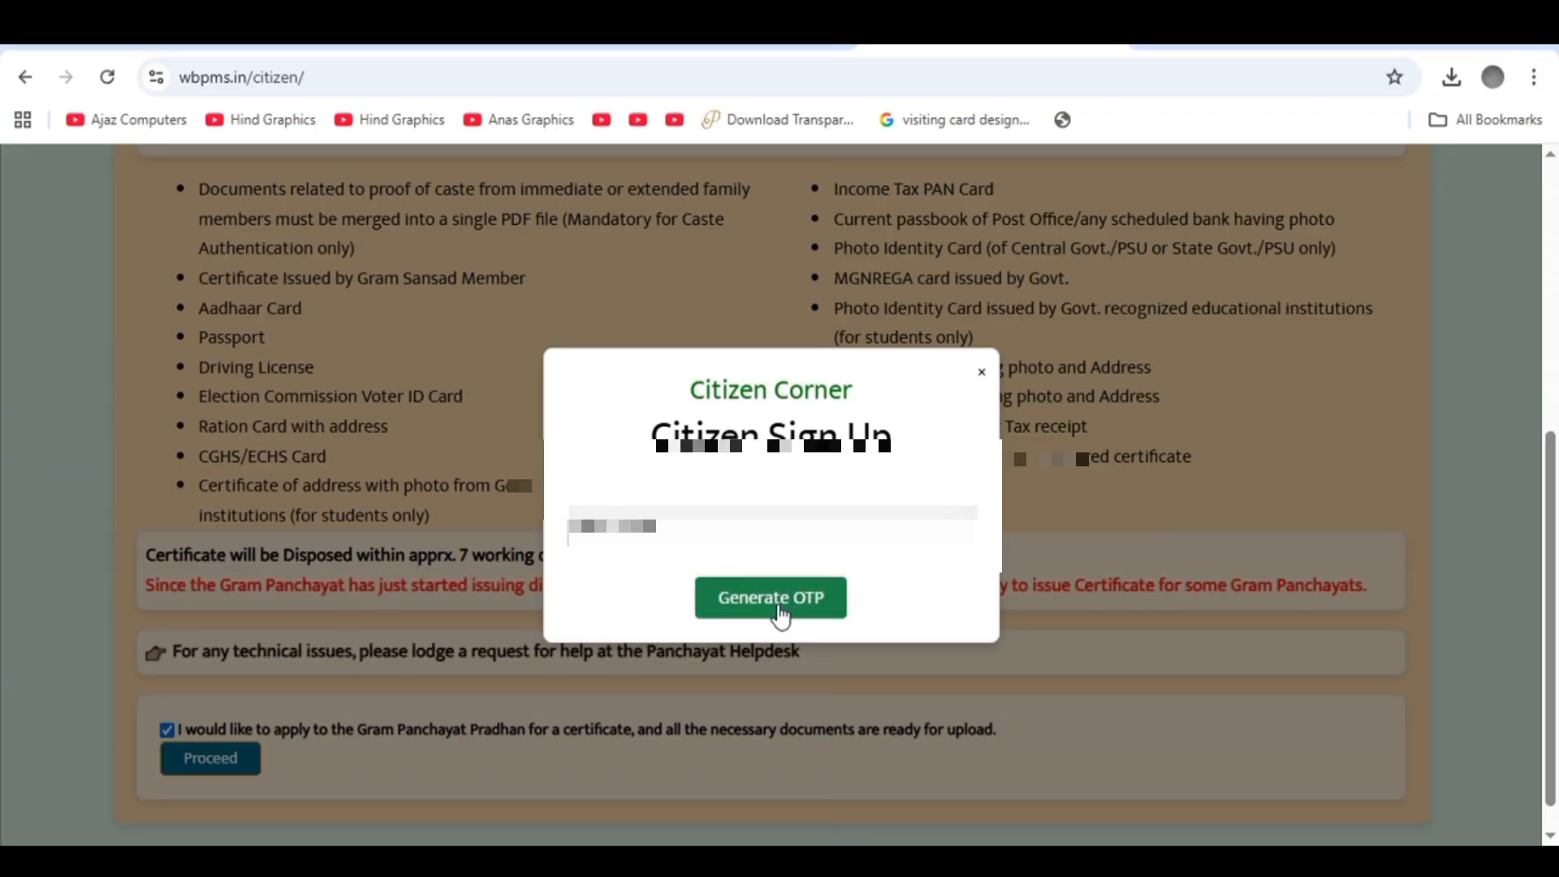
pyautogui.click(659, 538)
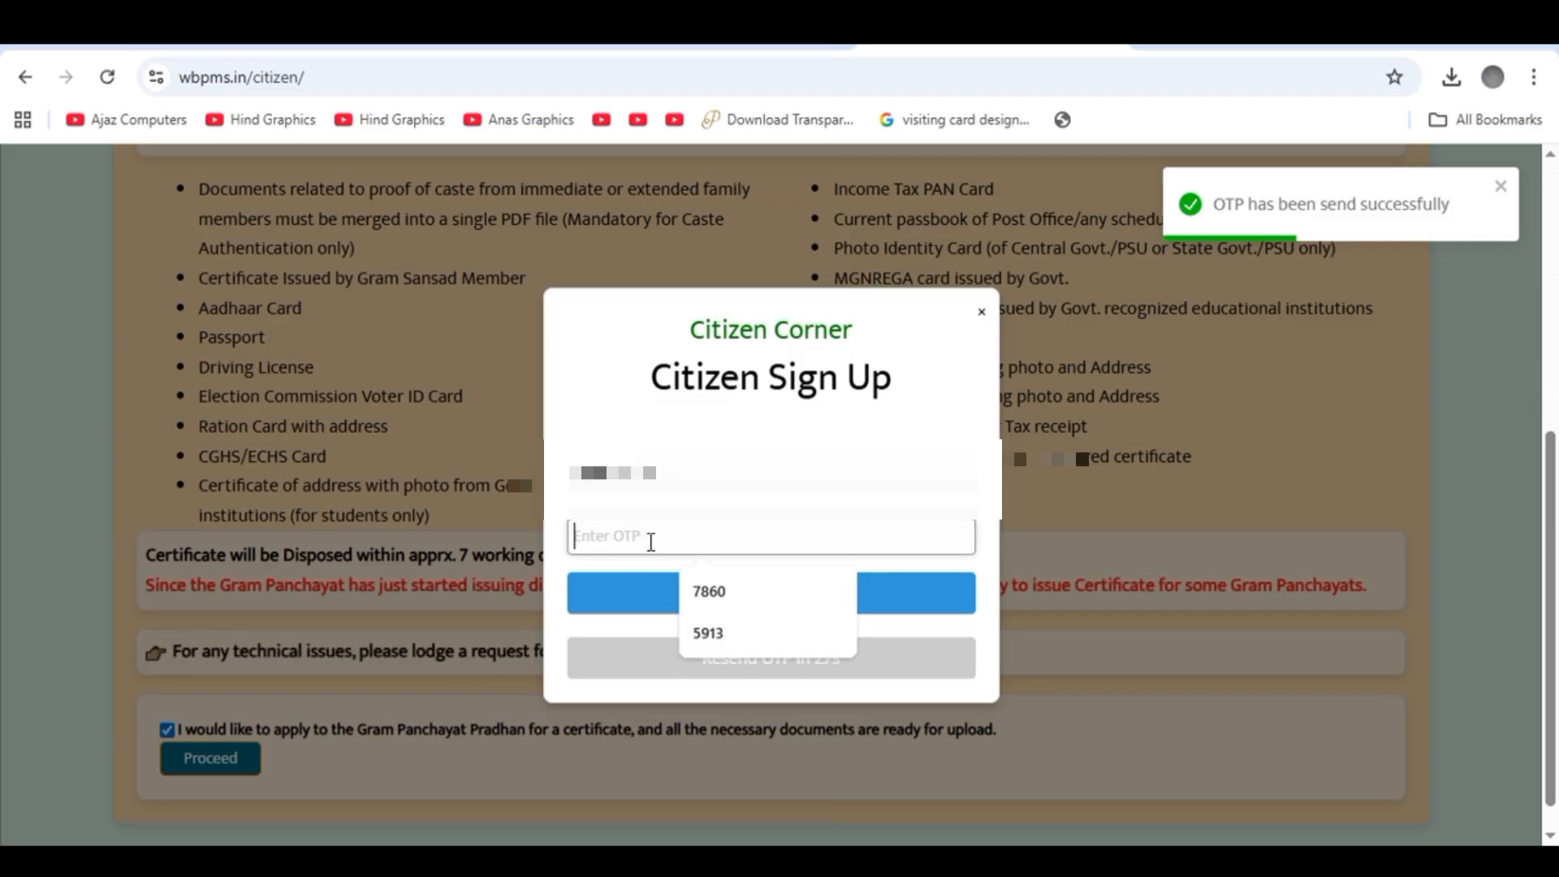
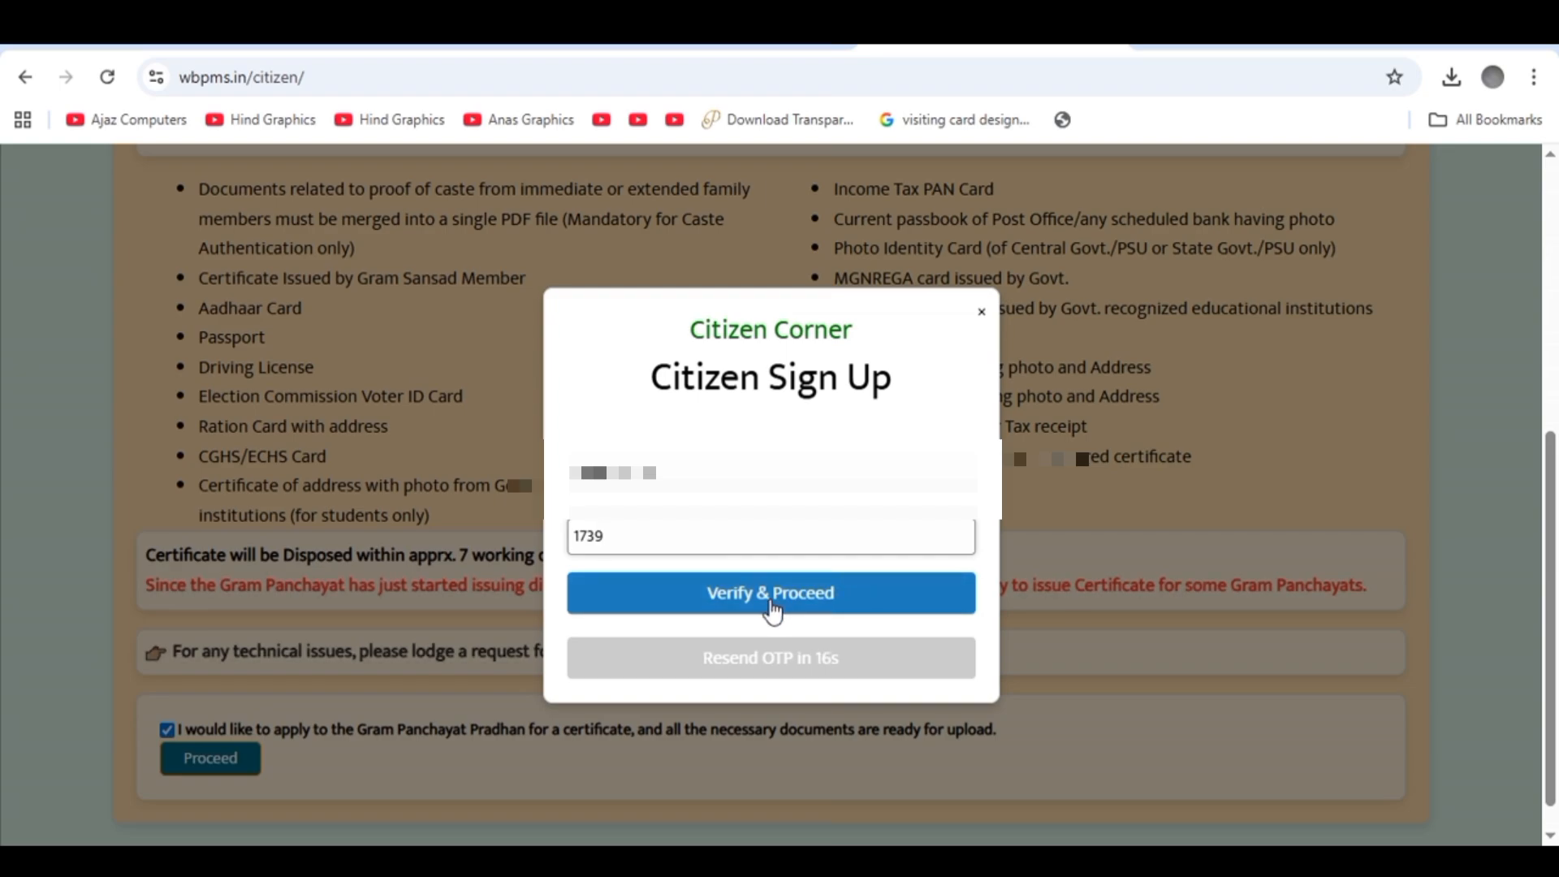
pyautogui.click(772, 611)
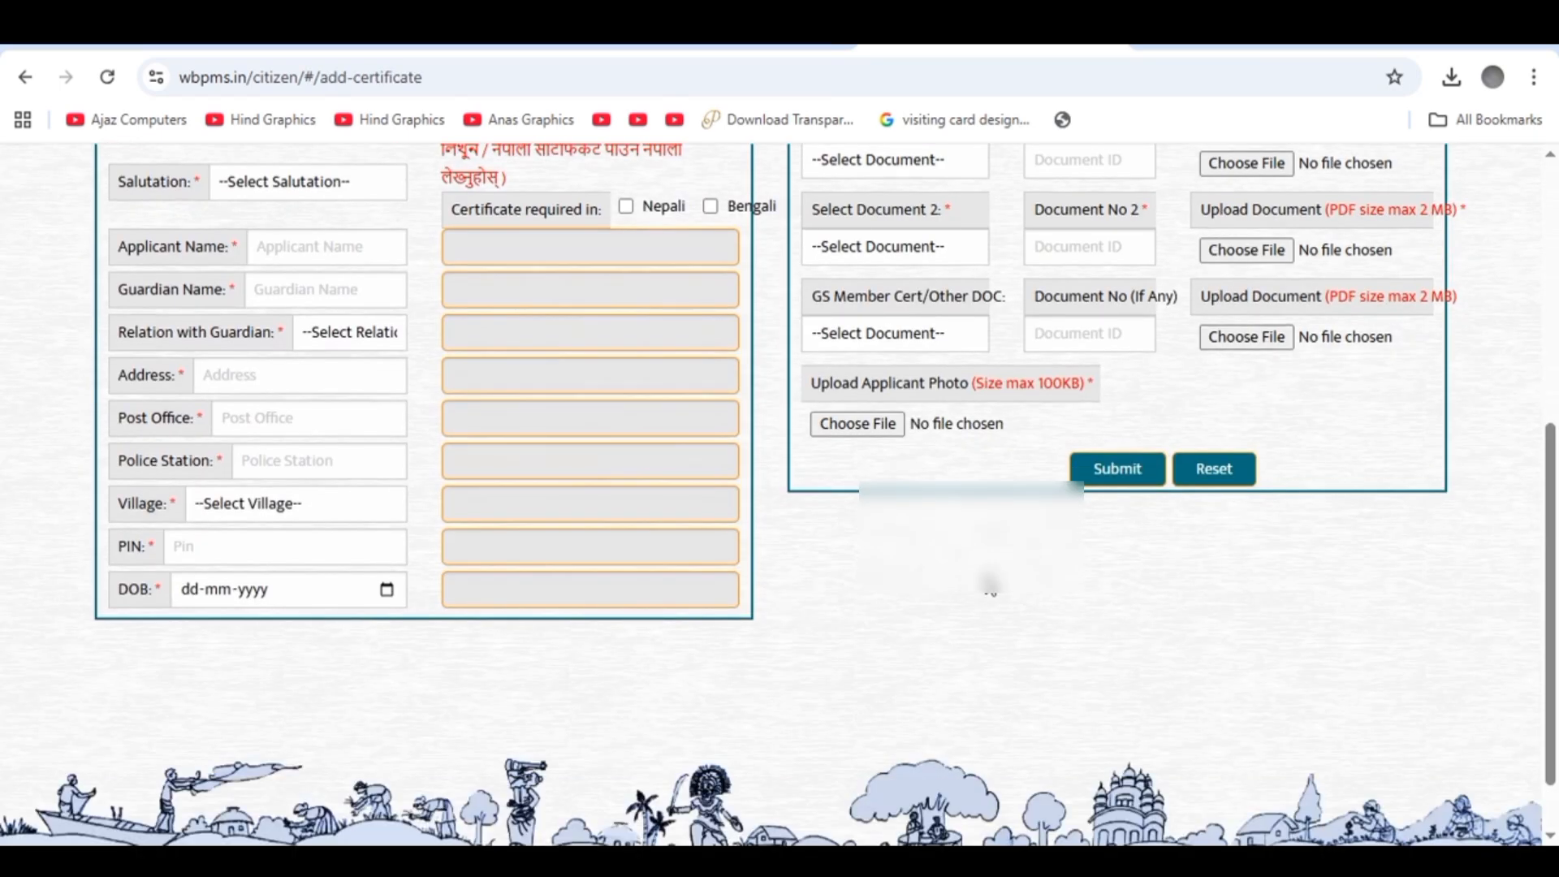
# Look over the certificate application form and set the district in the GP details to BIRBHUM
pyautogui.scroll(-1, 1021, 605)
pyautogui.scroll(6, 1019, 597)
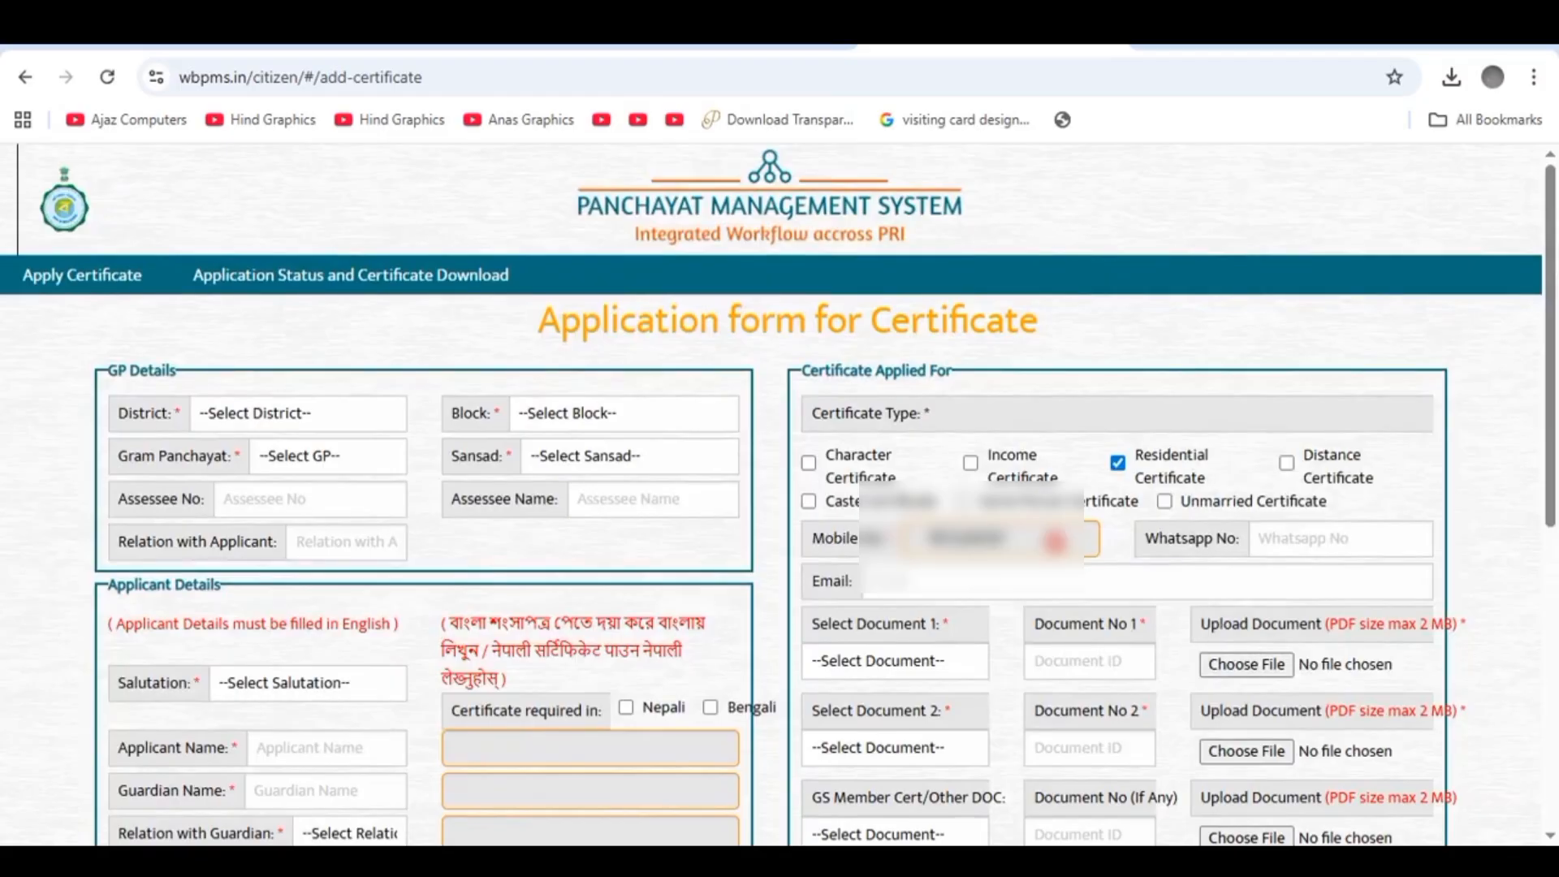
pyautogui.scroll(-2, 1053, 540)
pyautogui.scroll(-5, 1054, 540)
pyautogui.scroll(7, 932, 581)
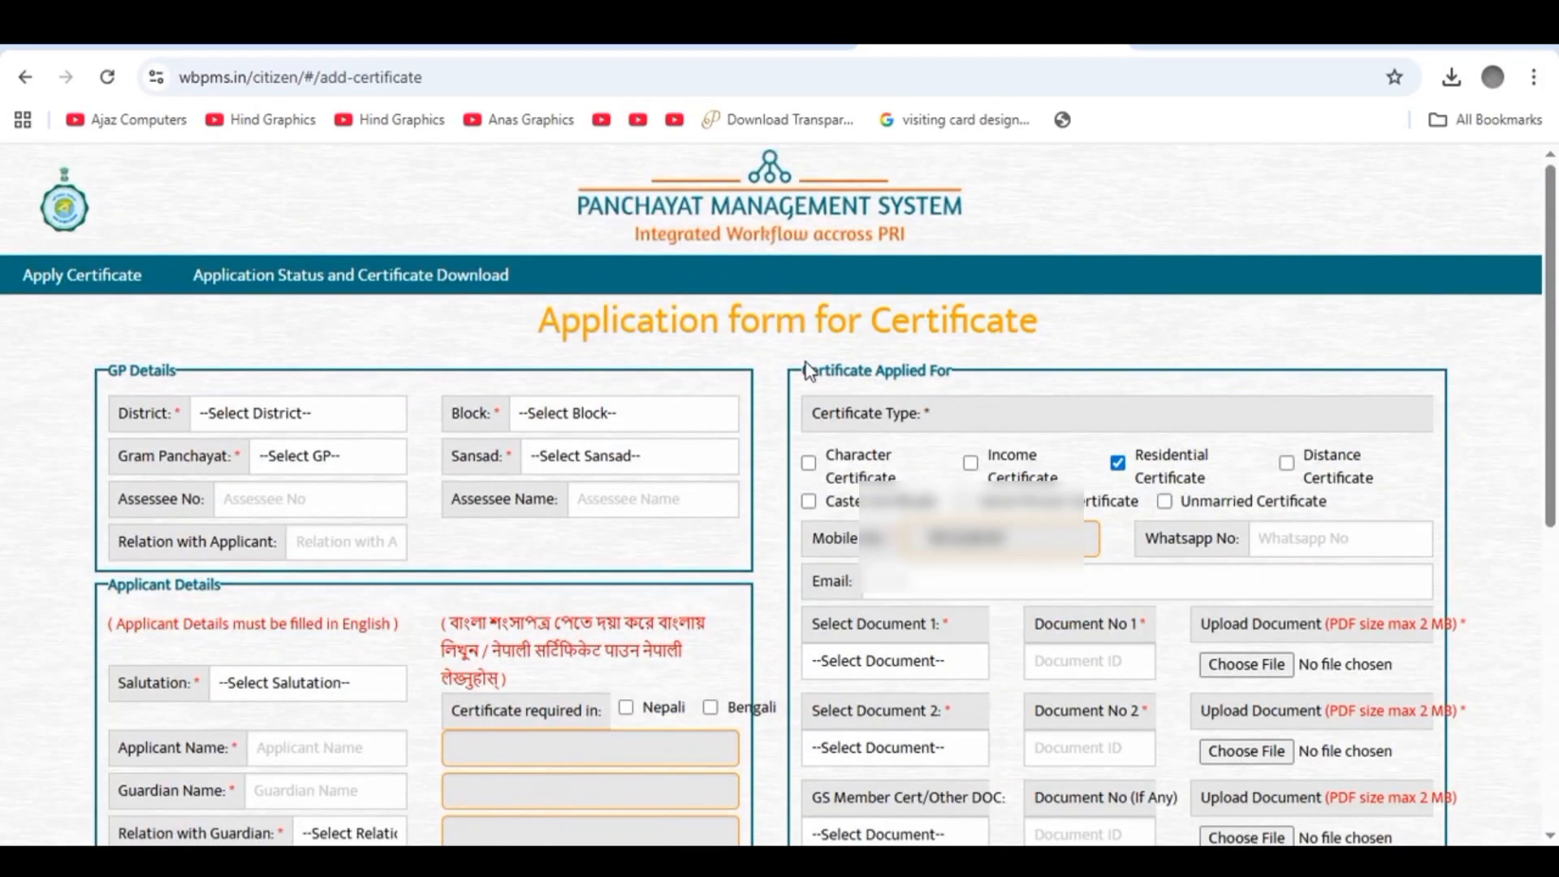
pyautogui.click(320, 416)
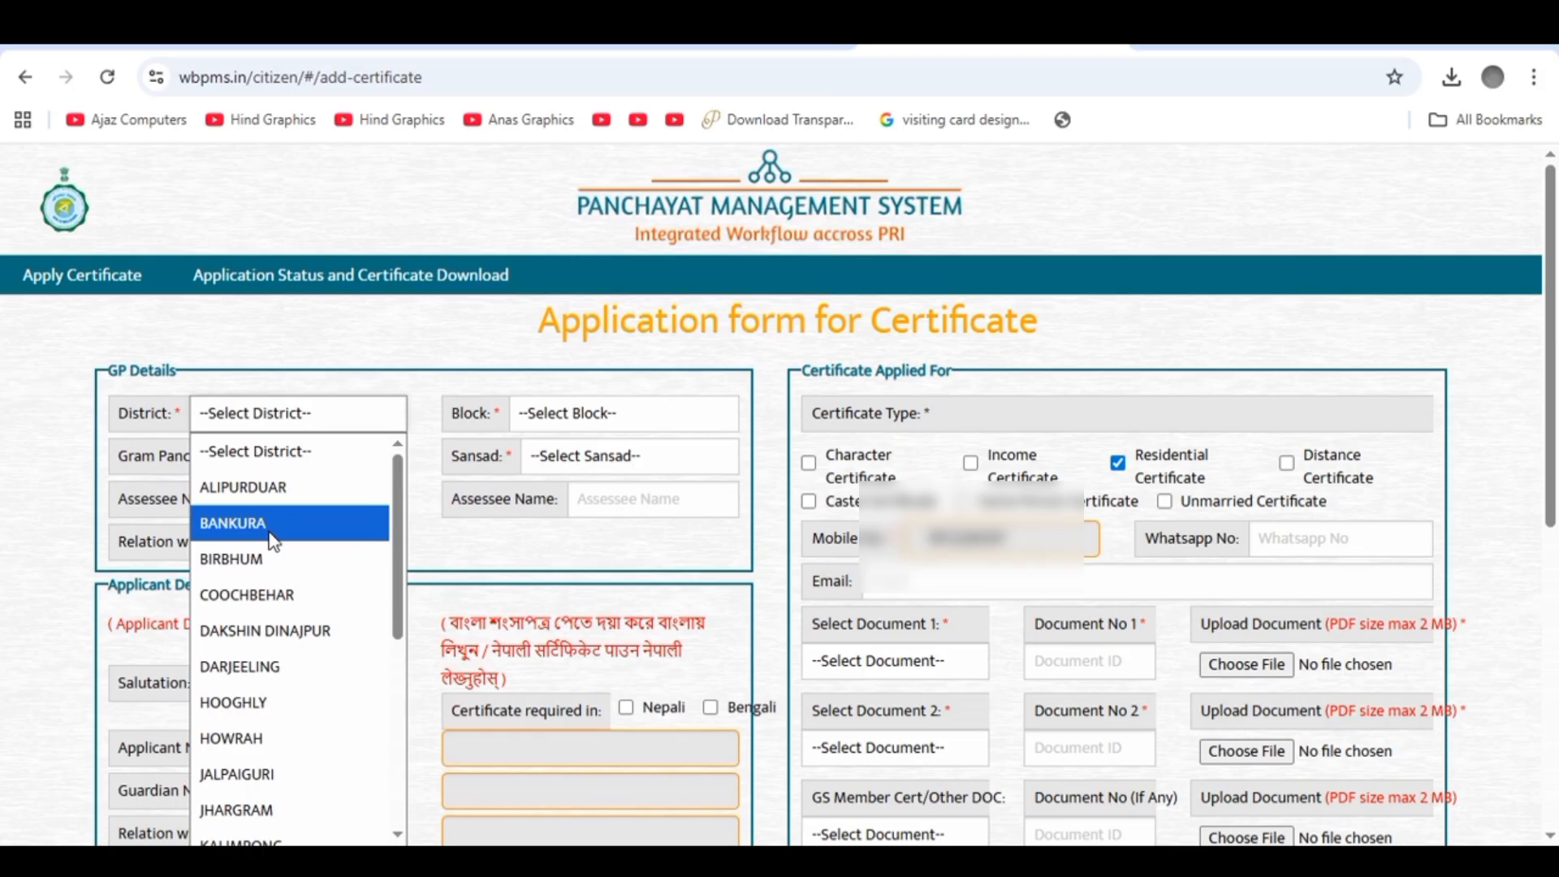
pyautogui.scroll(-5, 272, 541)
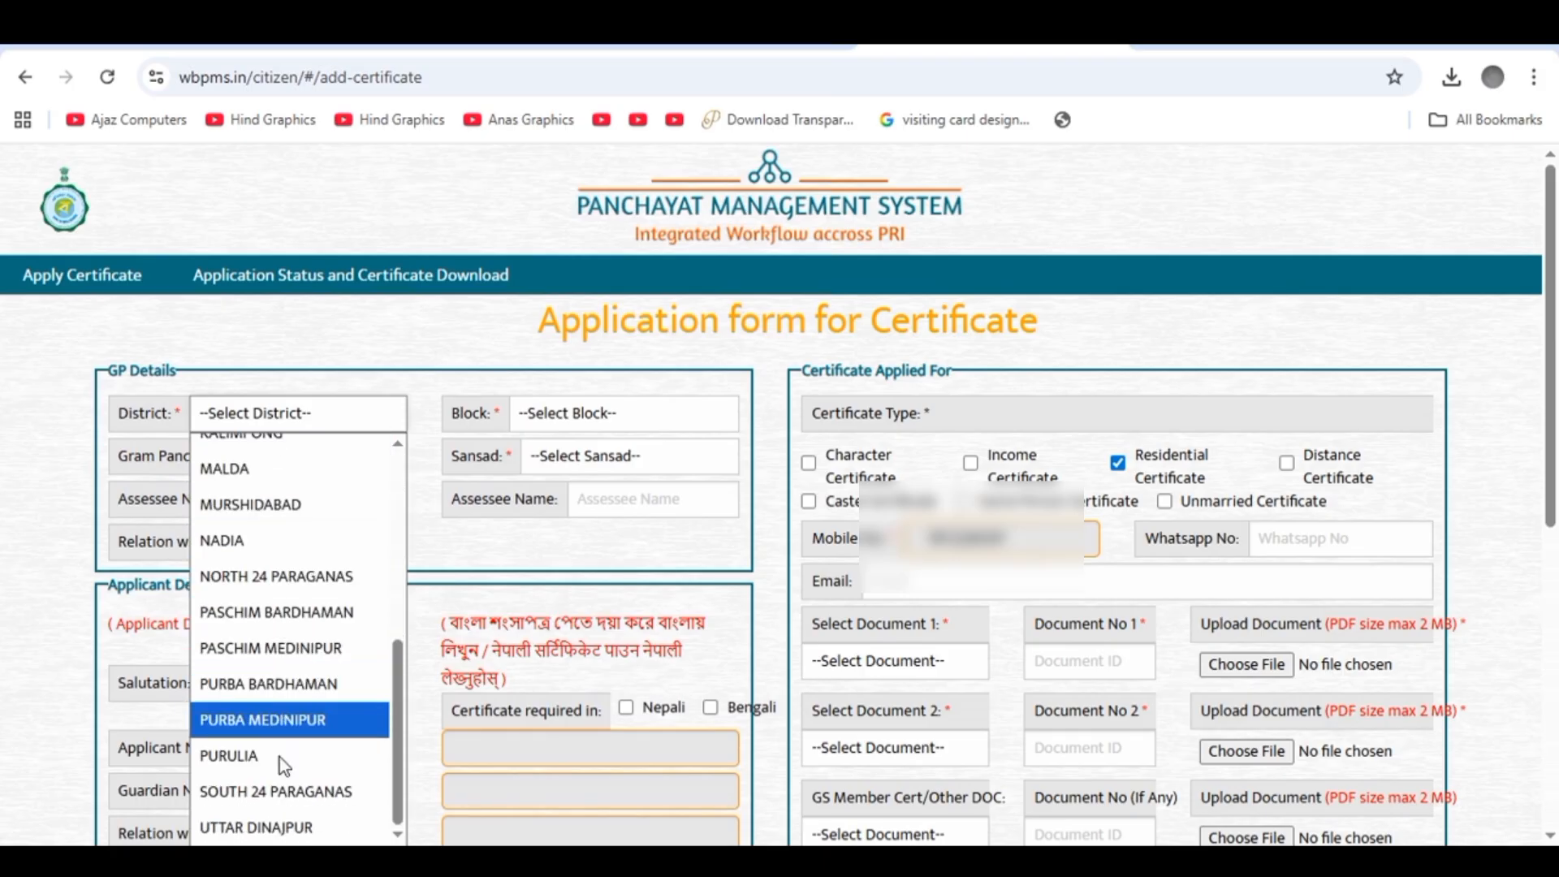
pyautogui.scroll(5, 276, 570)
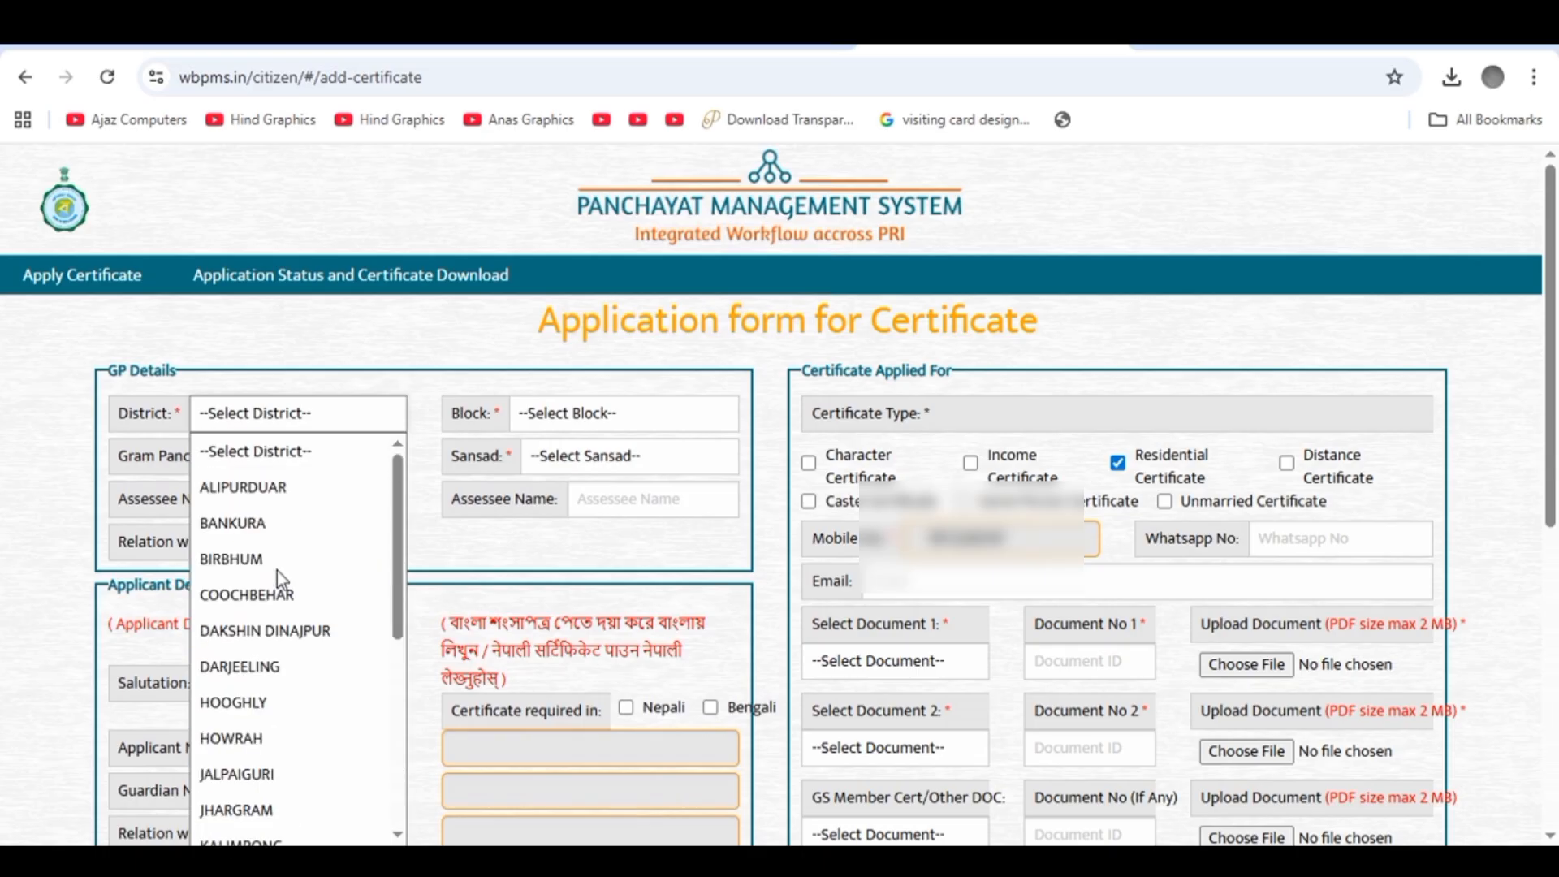
pyautogui.click(268, 560)
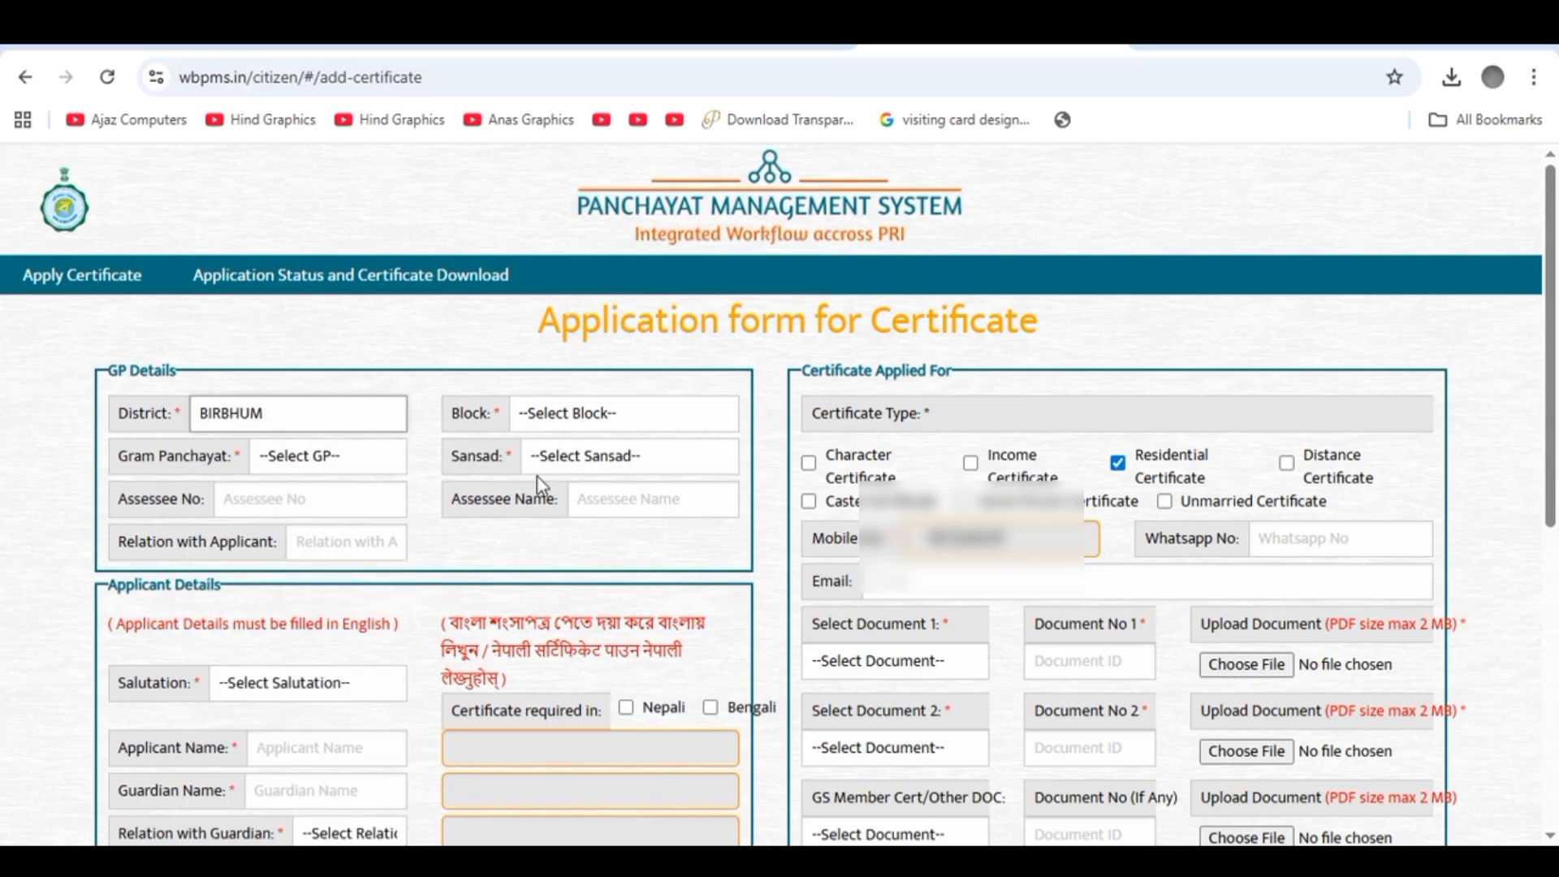
# Set the block to KHOYRASOL and the Gram Panchayat to PANCHRA in the GP details
pyautogui.click(663, 412)
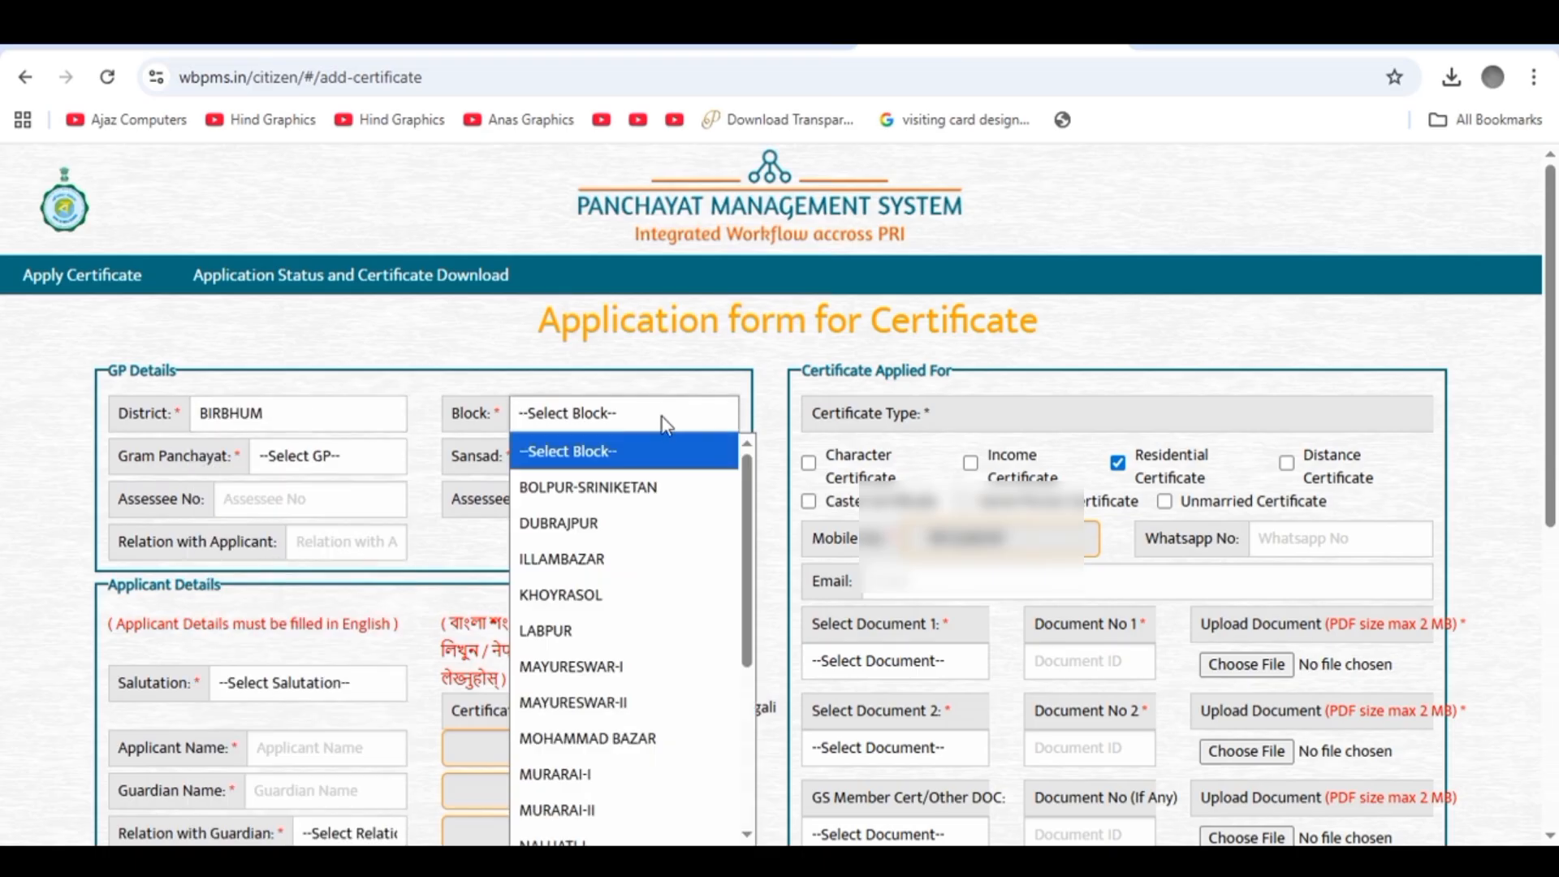
pyautogui.click(636, 600)
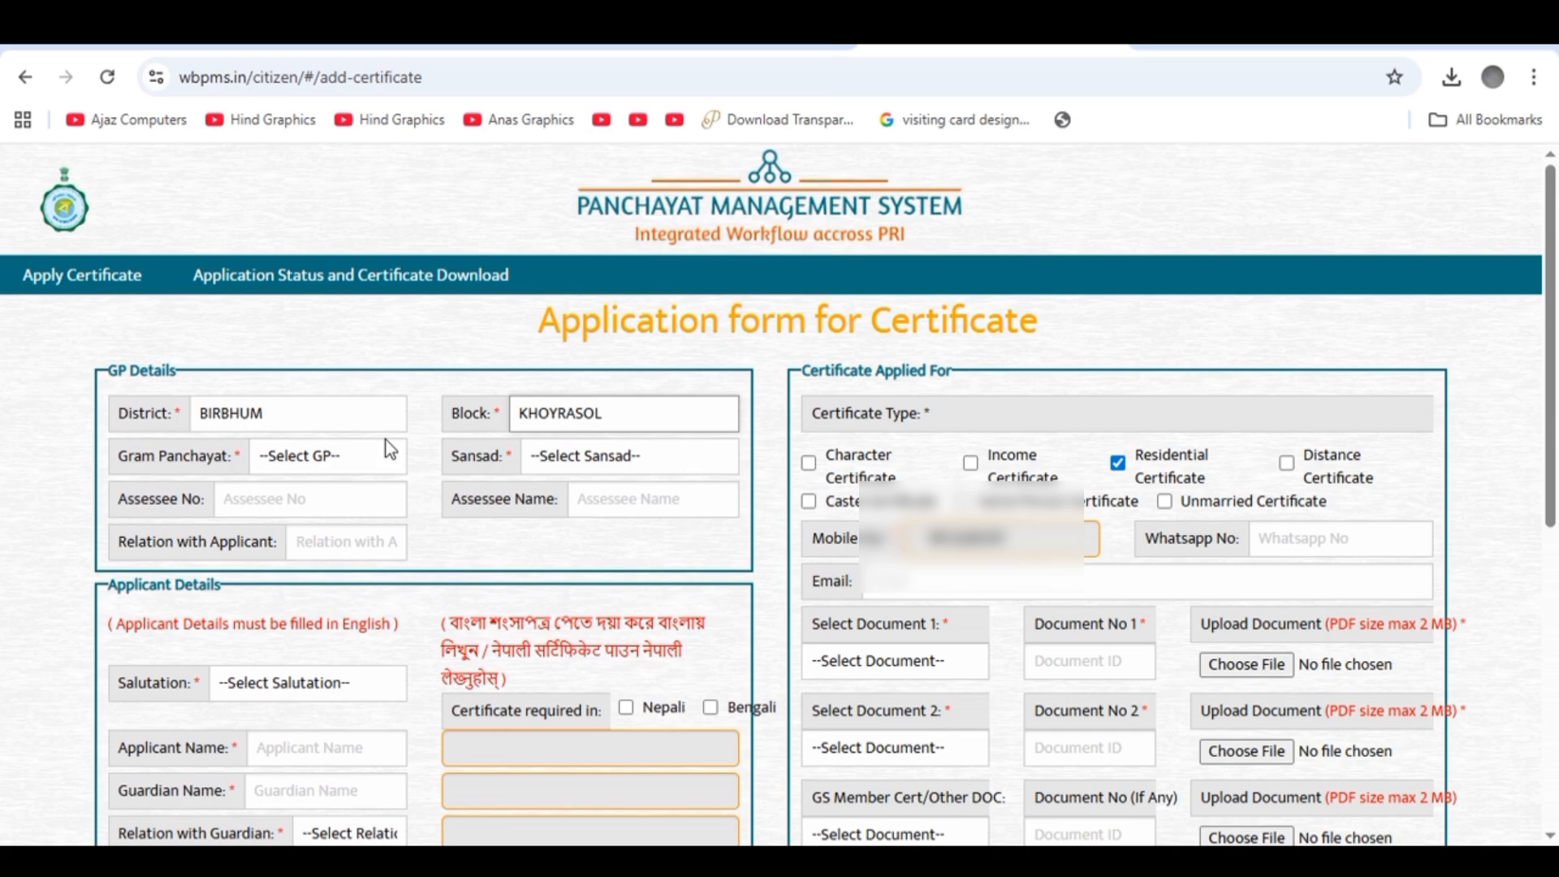
pyautogui.click(354, 465)
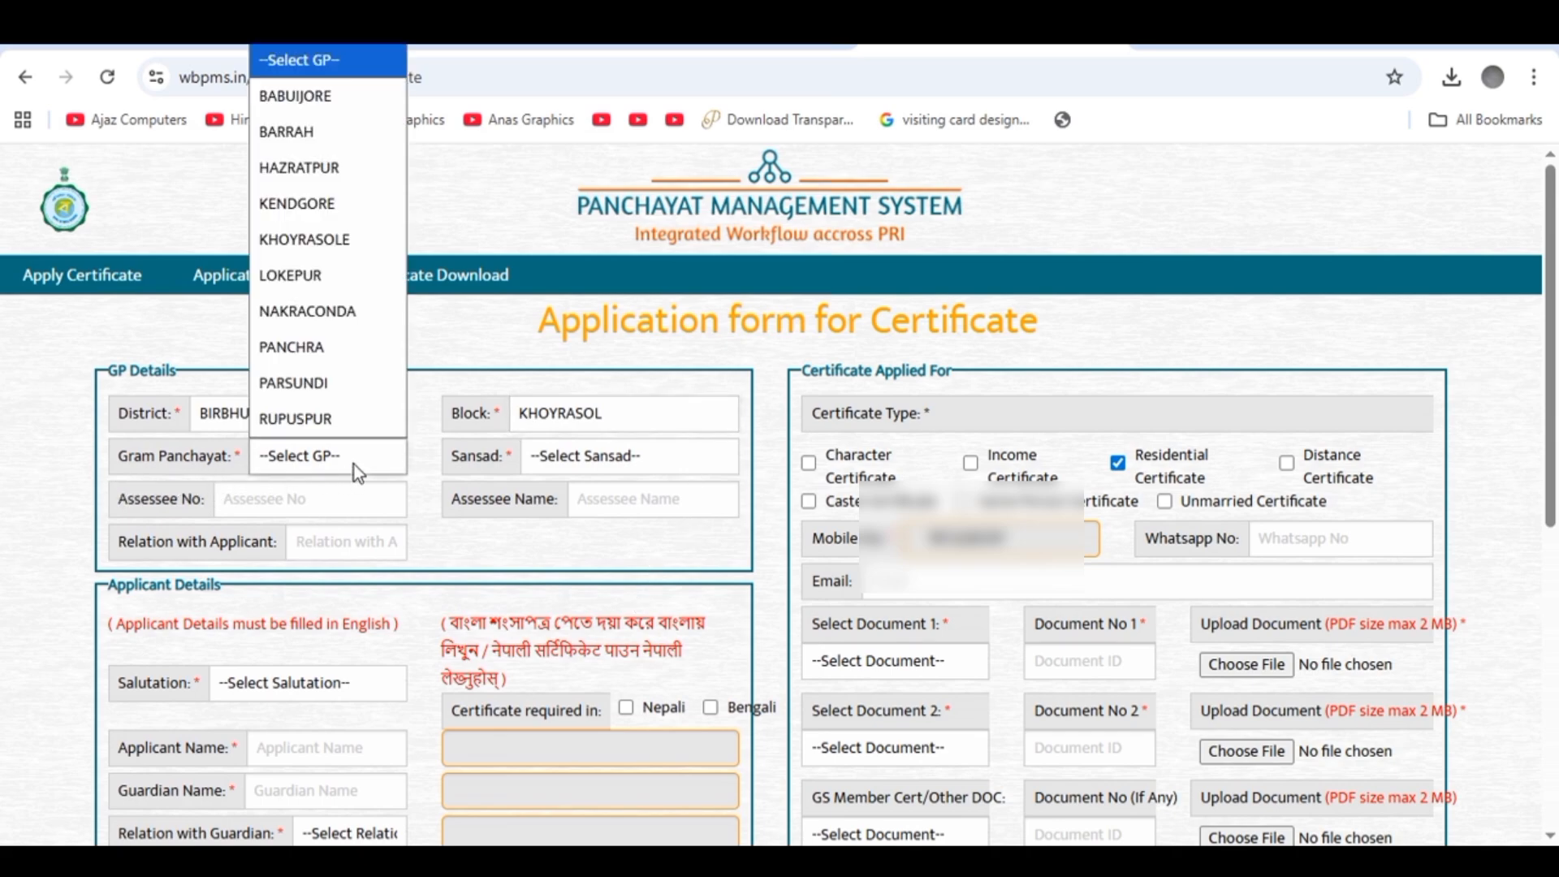
pyautogui.click(326, 350)
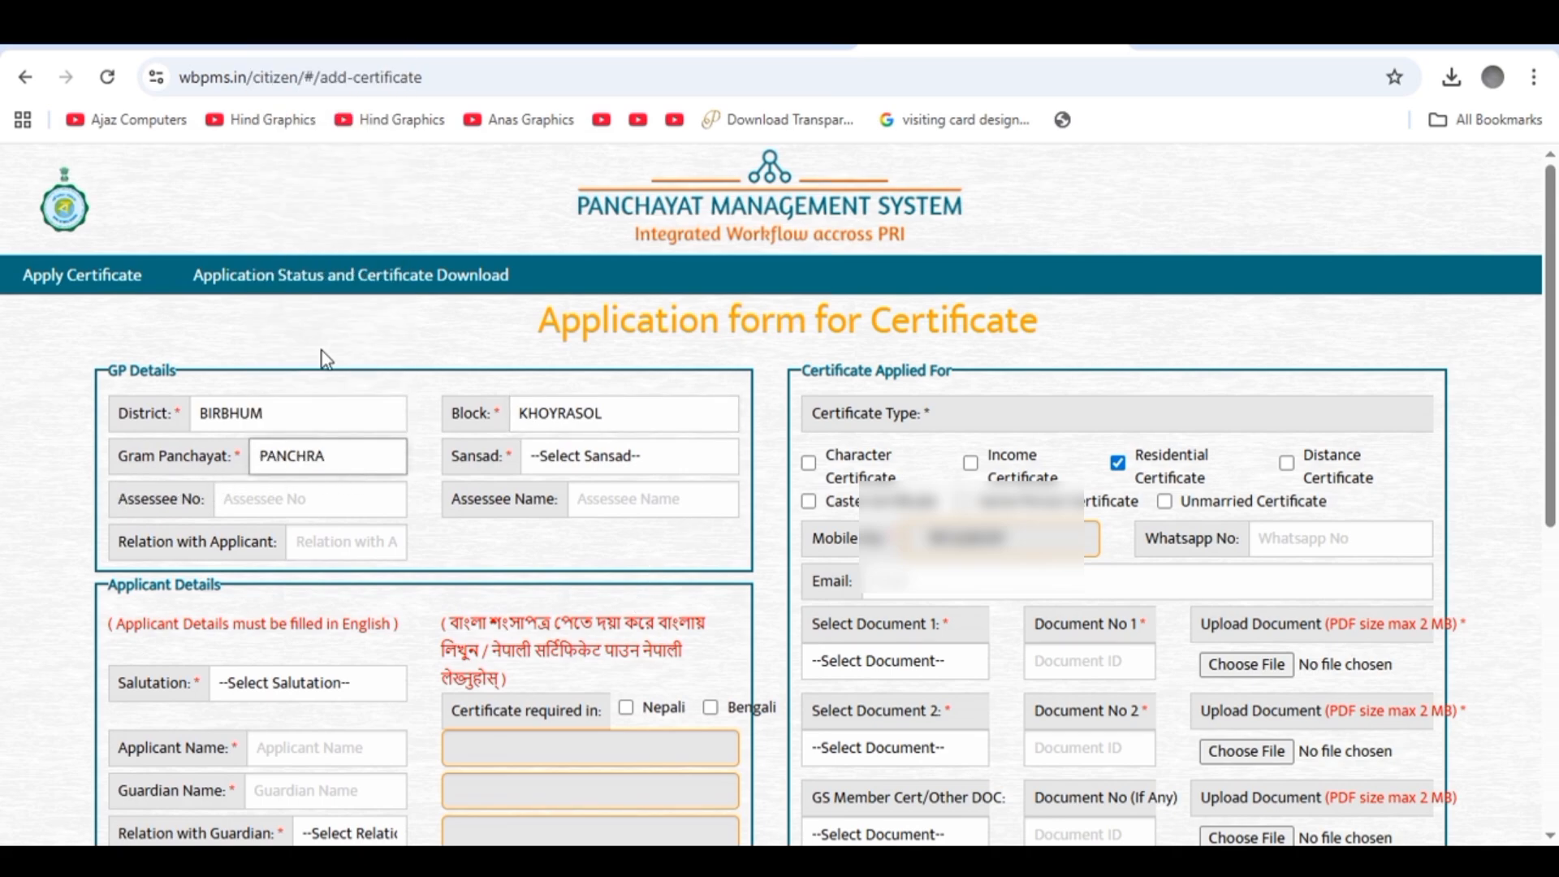
# Set the Sansad in the GP details to the PANCHRA / XVI entry
pyautogui.click(635, 473)
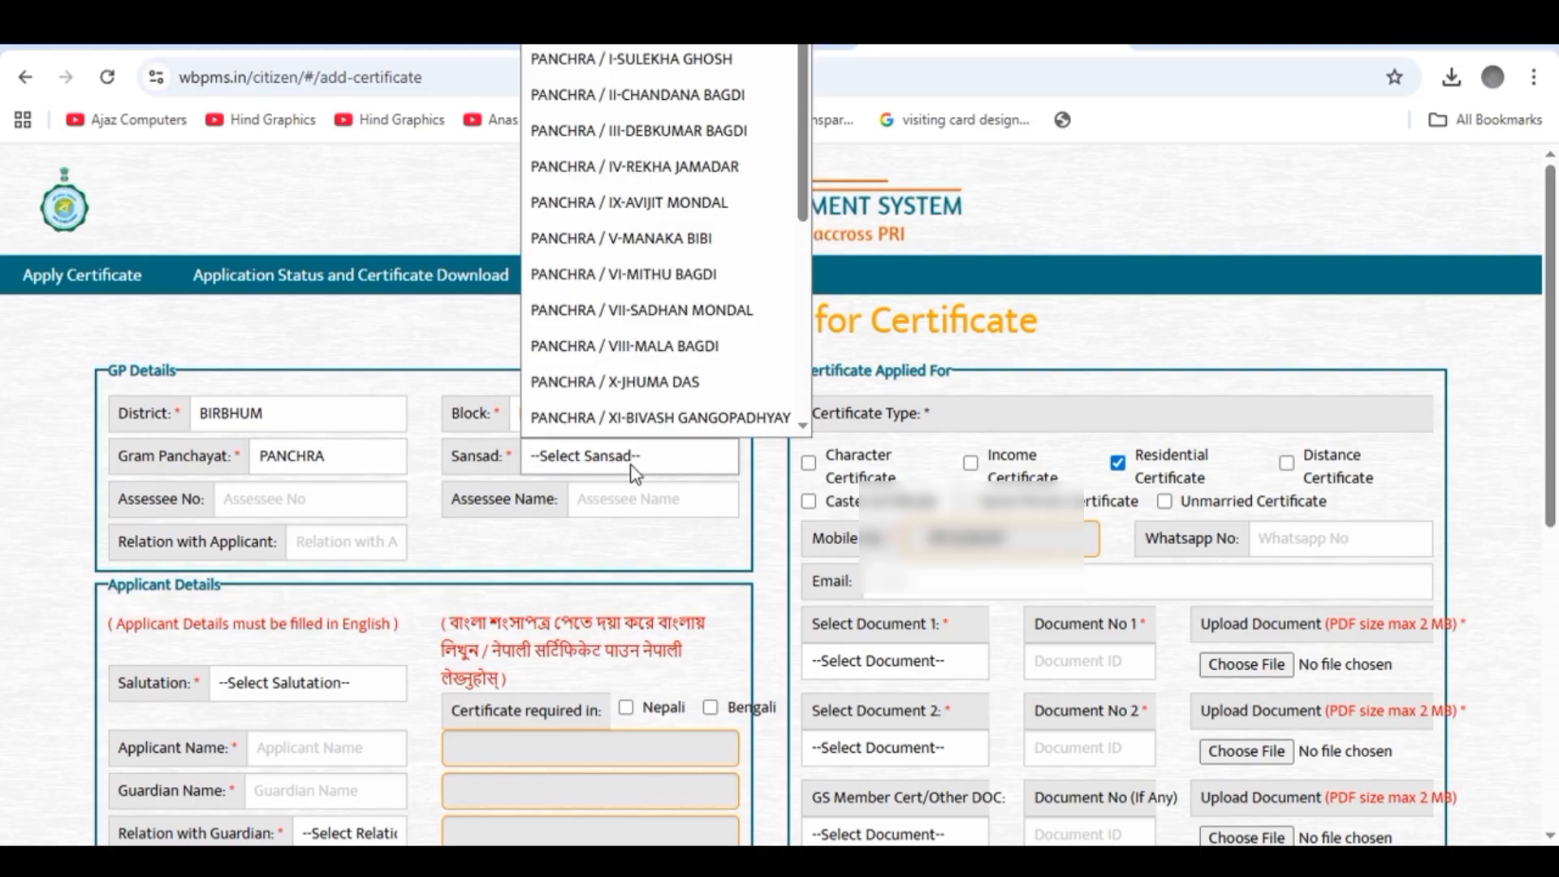
pyautogui.scroll(-5, 697, 272)
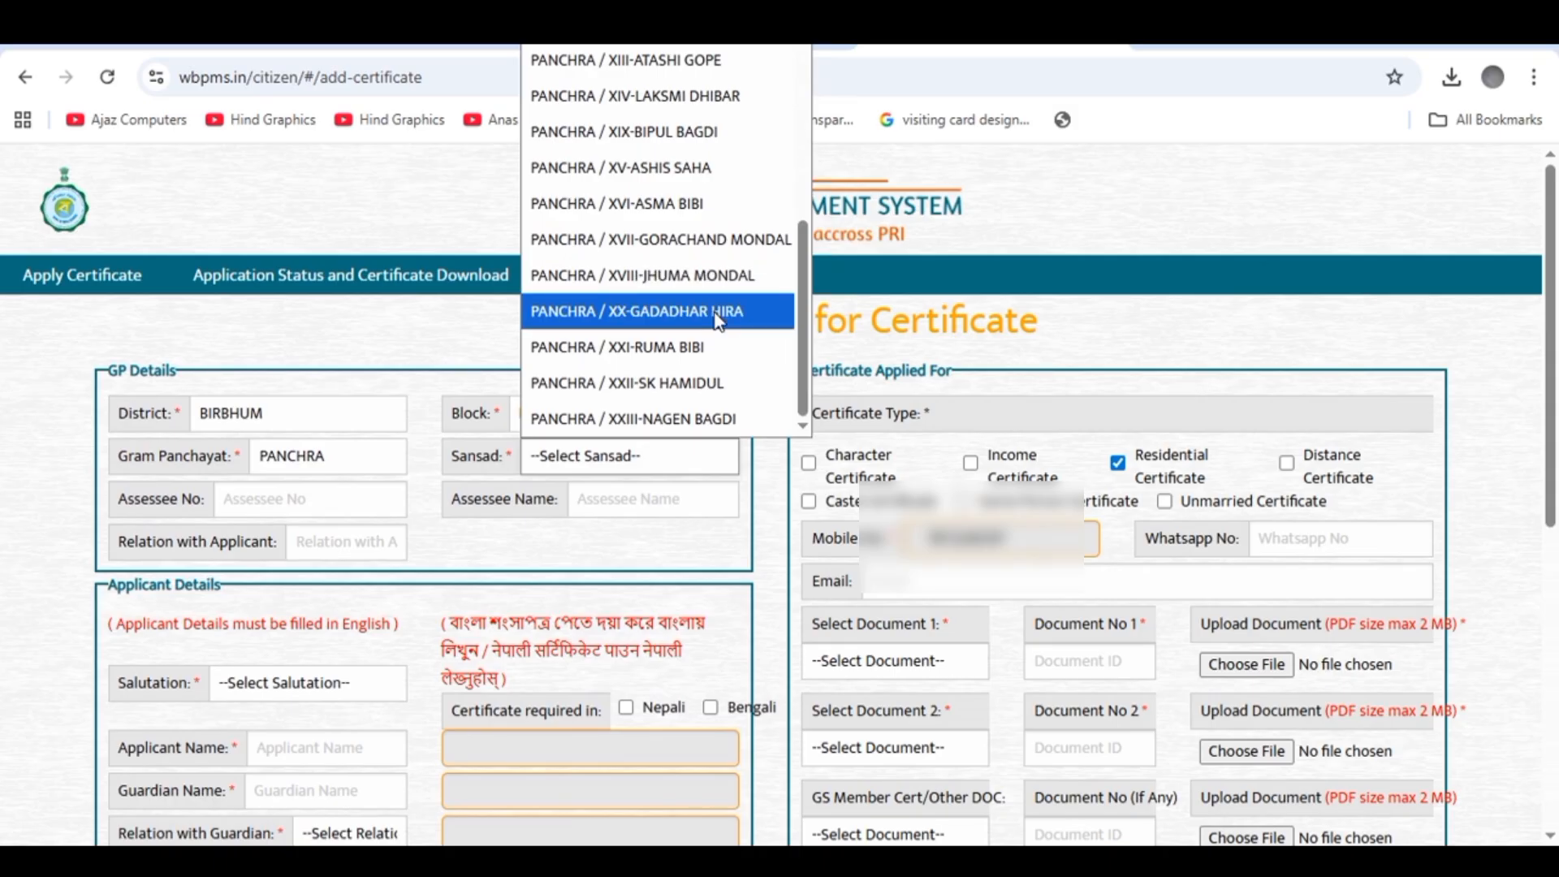
pyautogui.click(688, 213)
pyautogui.scroll(-1, 652, 438)
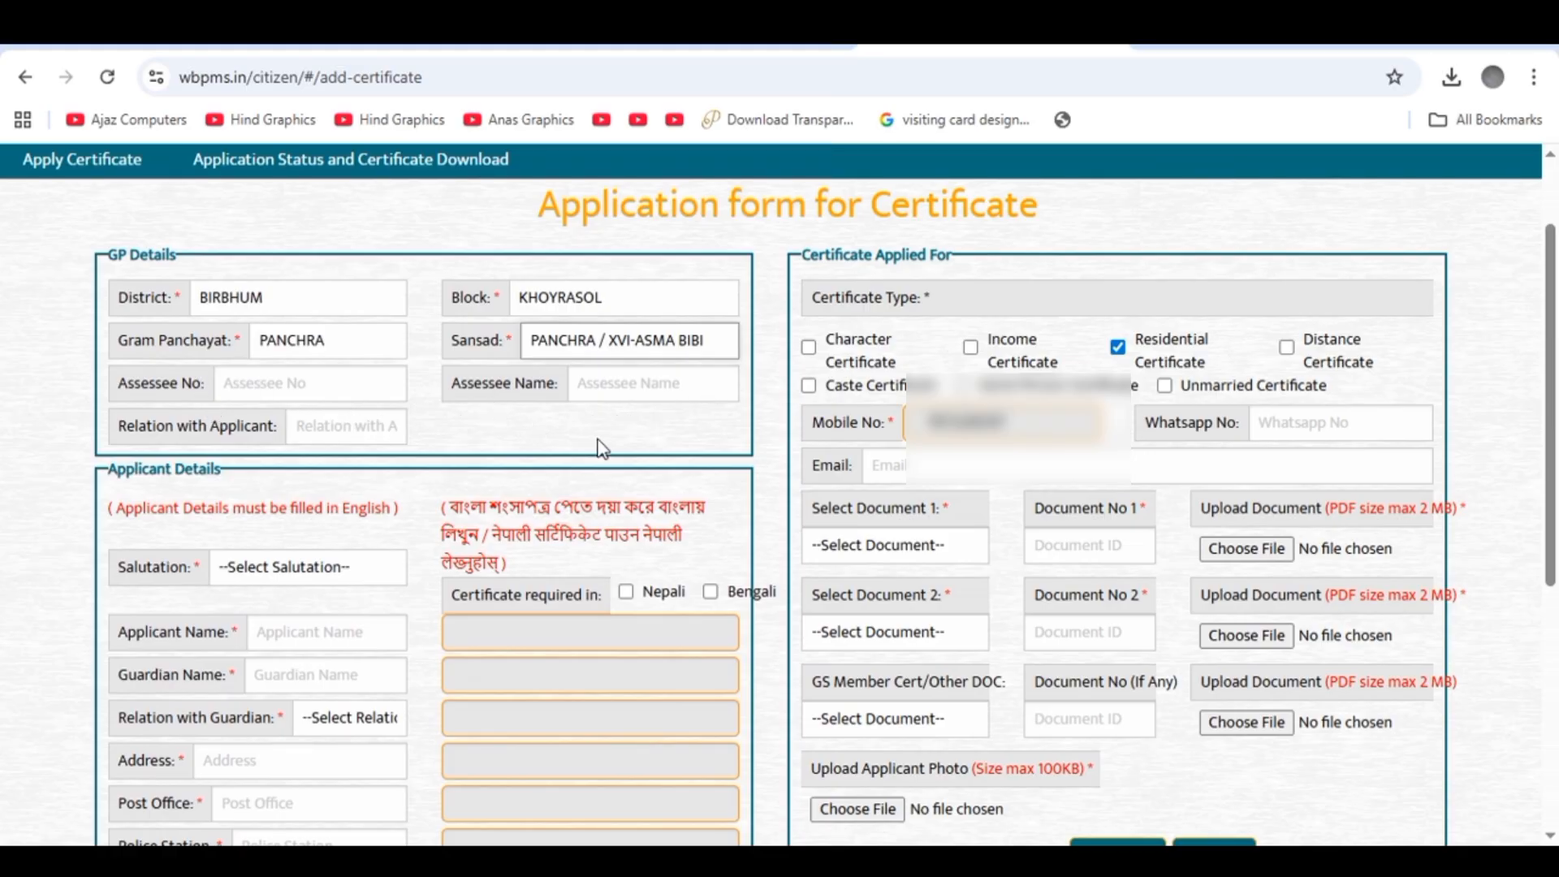
# Set the salutation in the applicant details to Mr
pyautogui.scroll(-2, 640, 432)
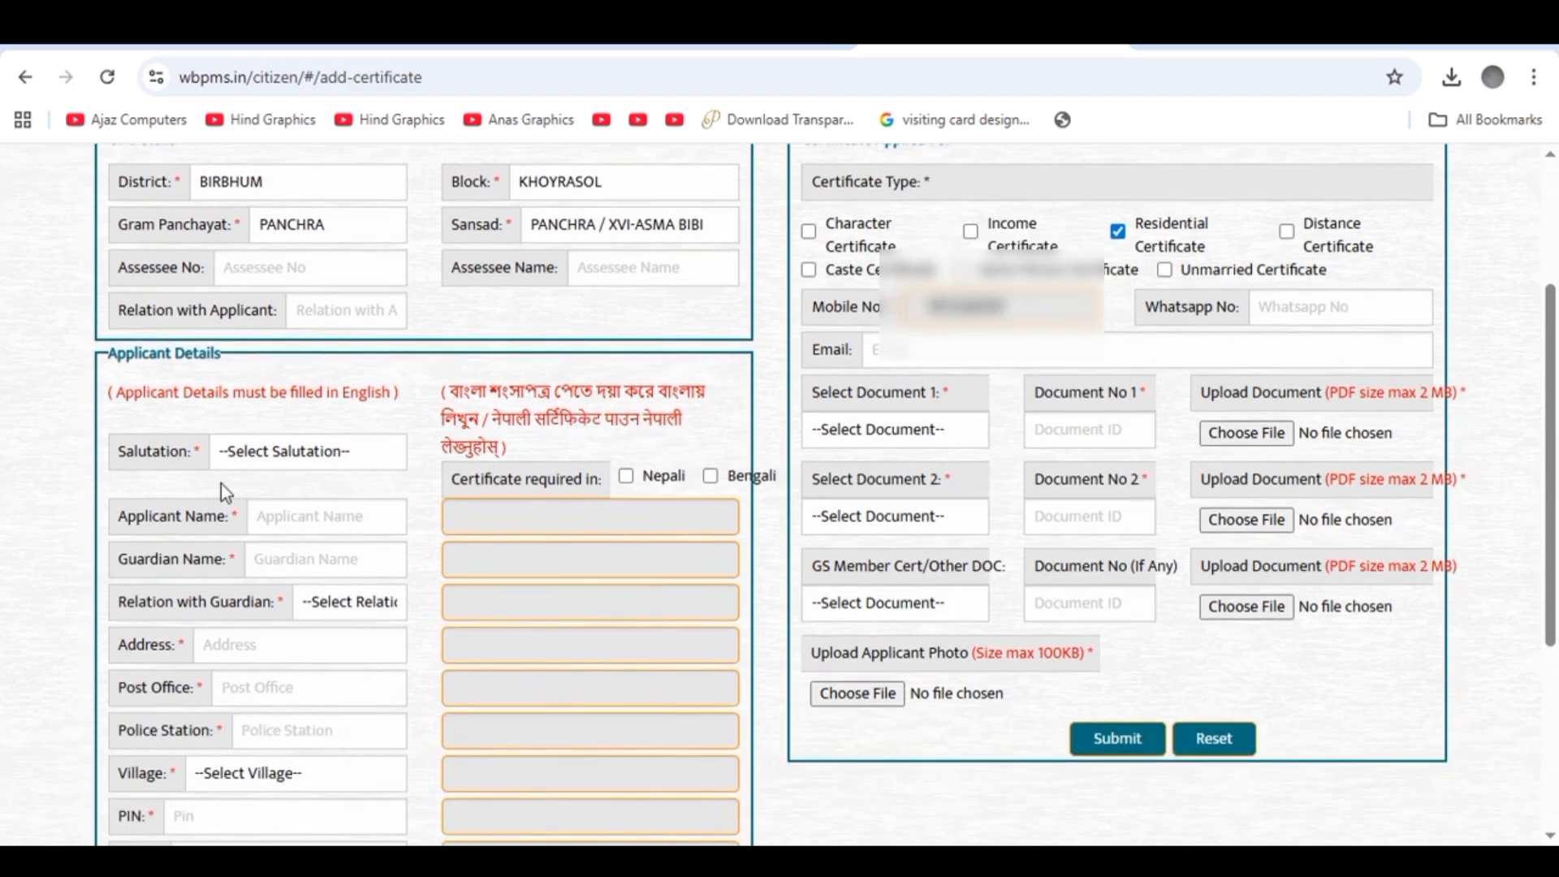
pyautogui.click(349, 474)
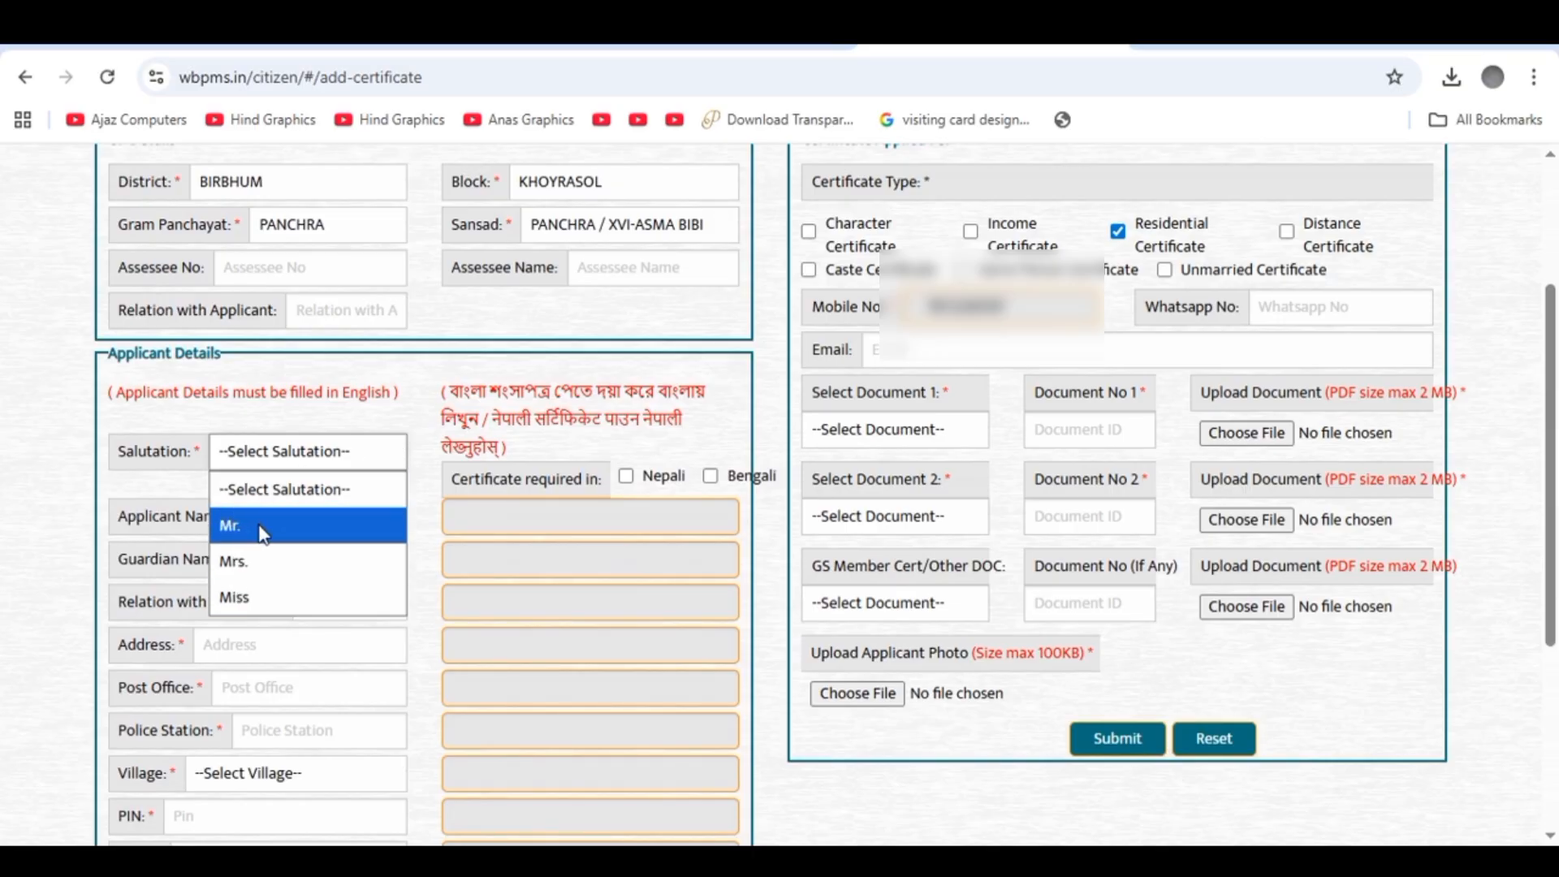
pyautogui.click(285, 528)
# View the choices offered for the applicant's relation with the guardian without selecting one
pyautogui.scroll(-2, 286, 533)
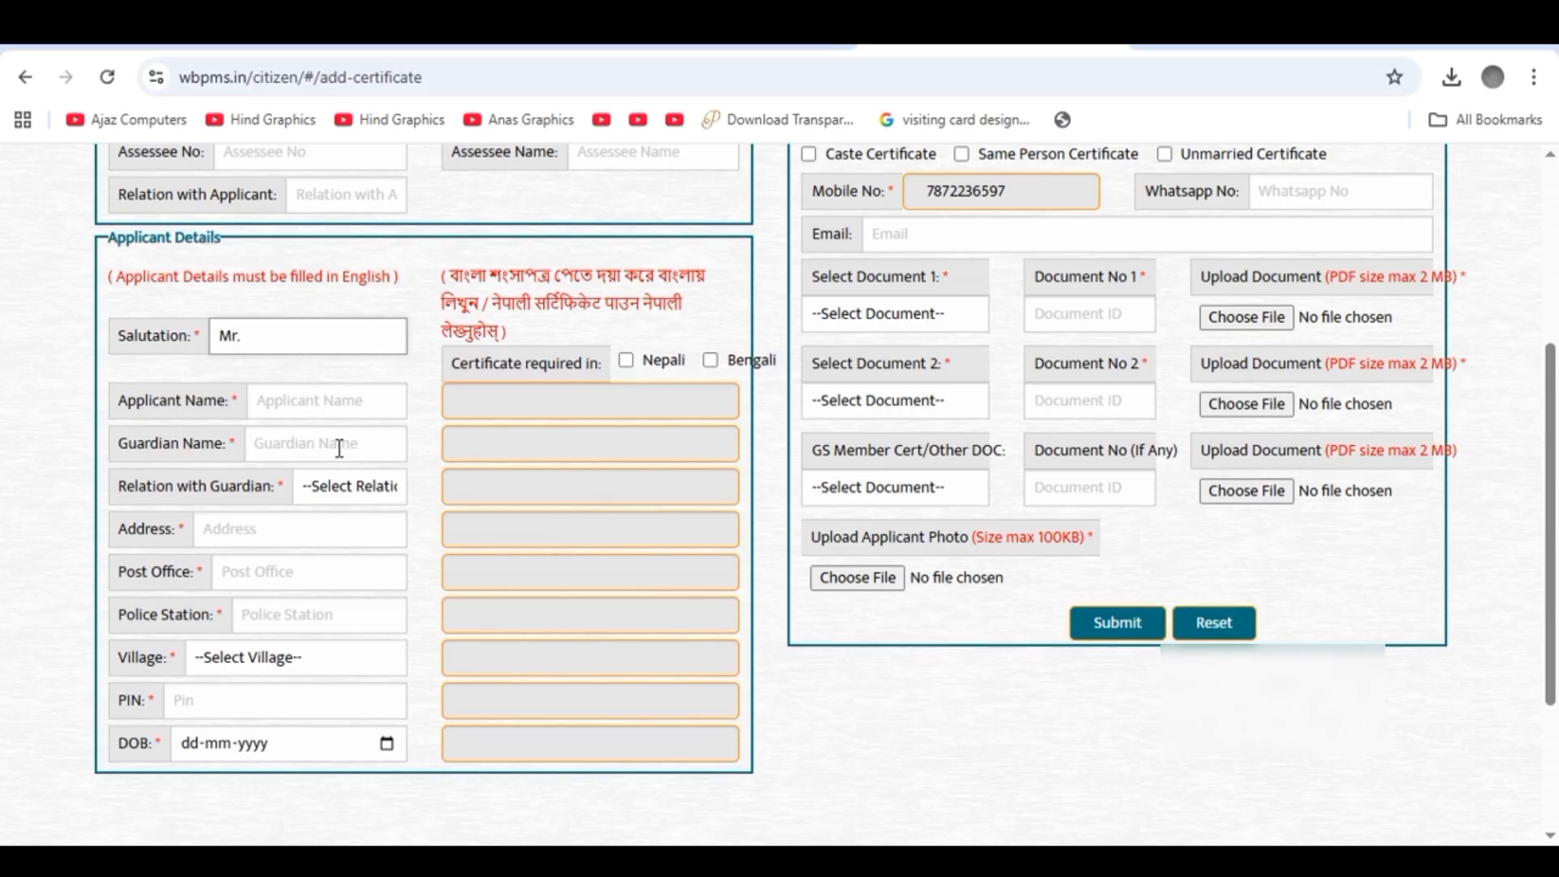
pyautogui.click(357, 487)
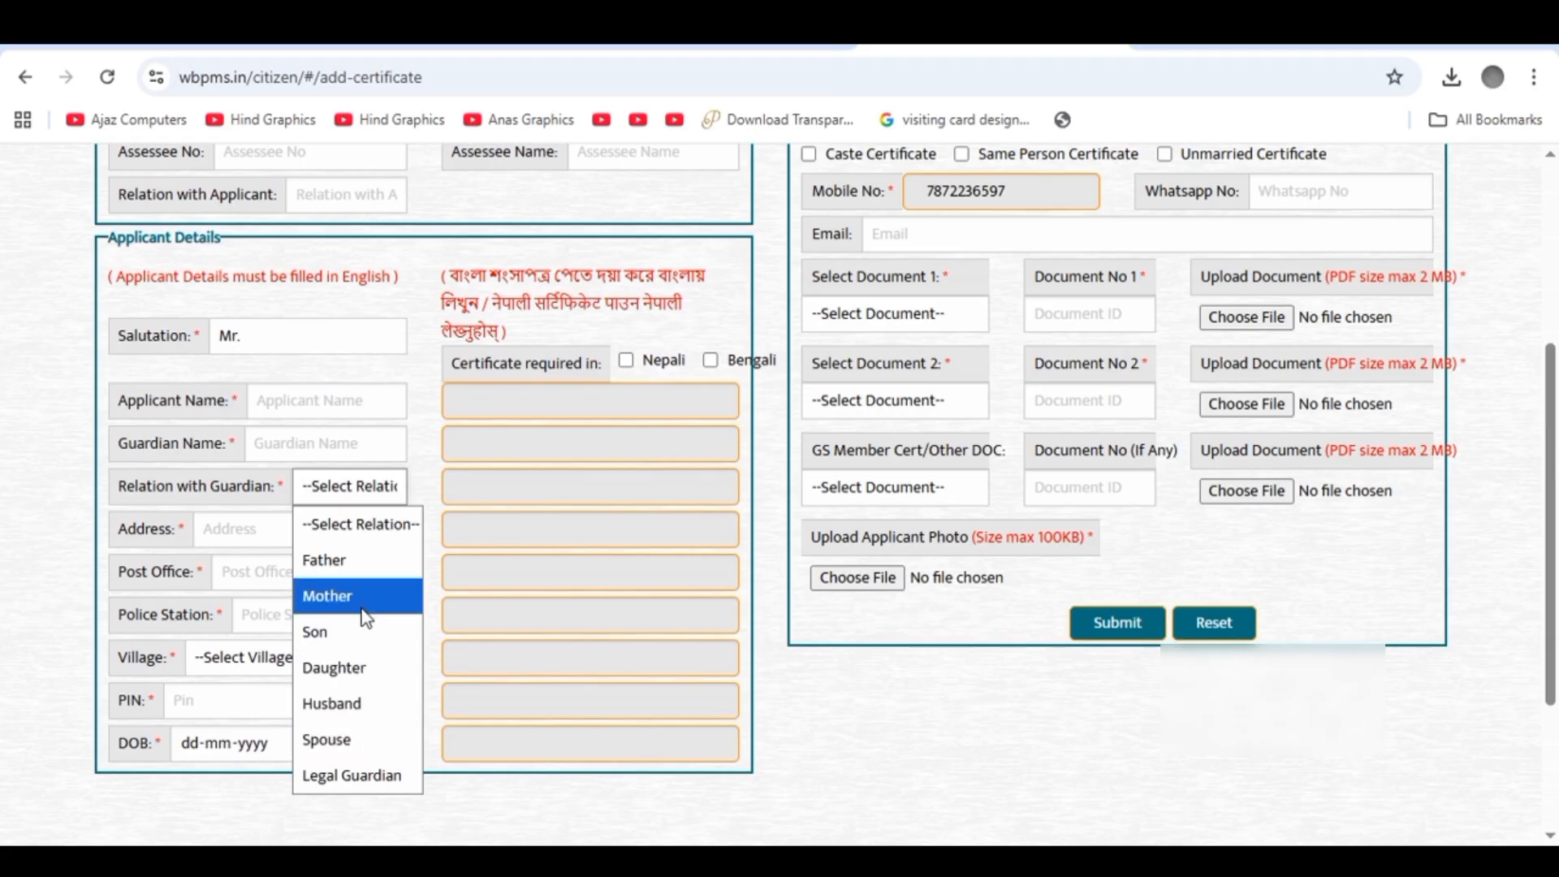
pyautogui.click(467, 800)
# Set the village in the applicant details to PAIGARA
pyautogui.scroll(-2, 403, 505)
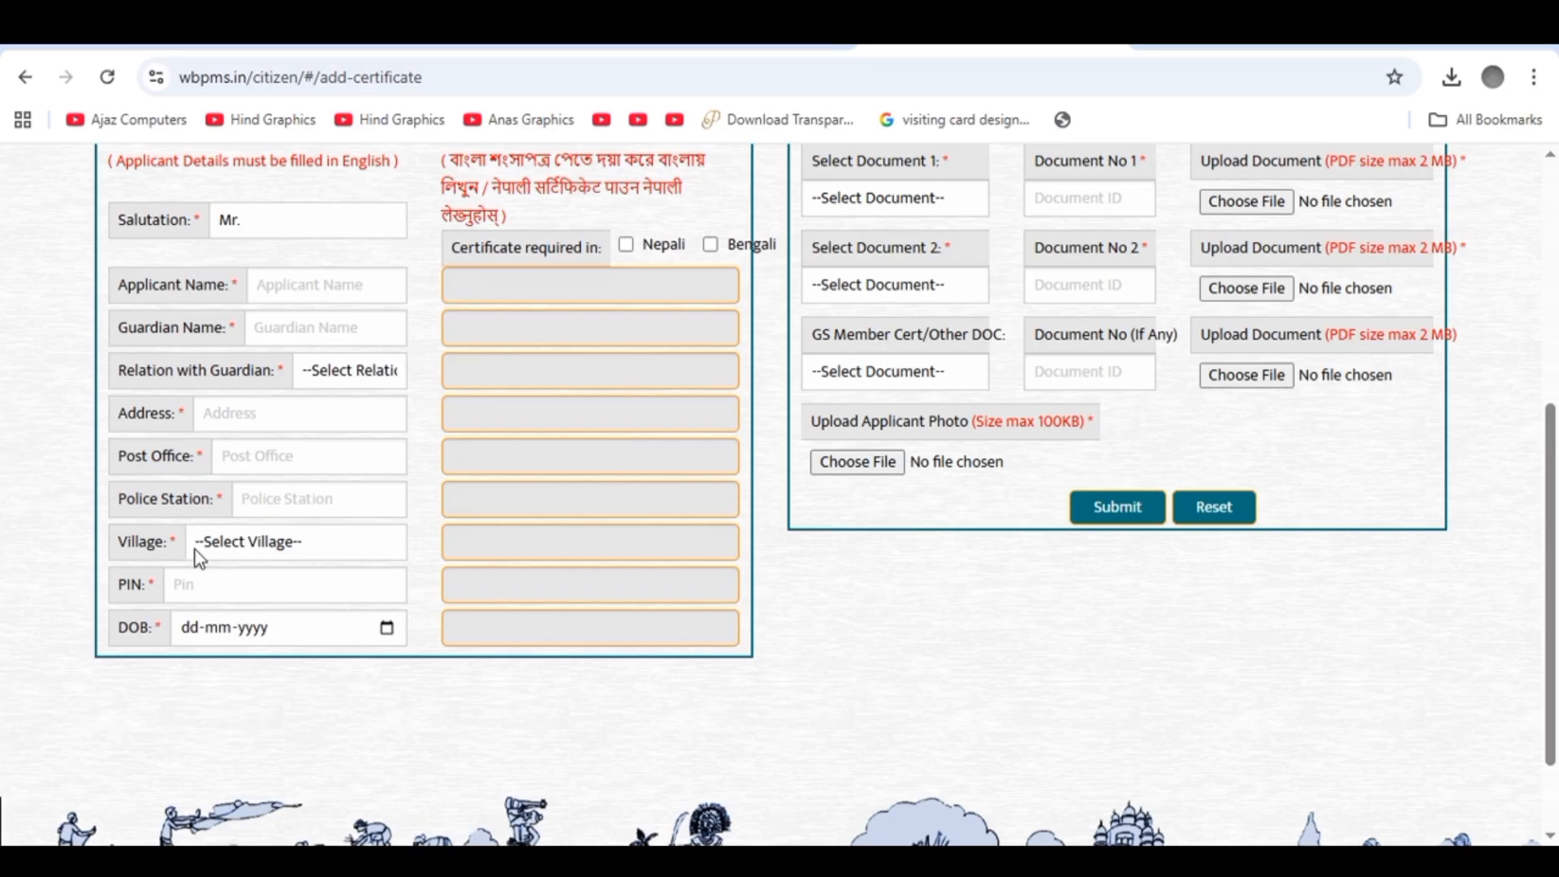
pyautogui.click(287, 551)
pyautogui.scroll(-5, 284, 423)
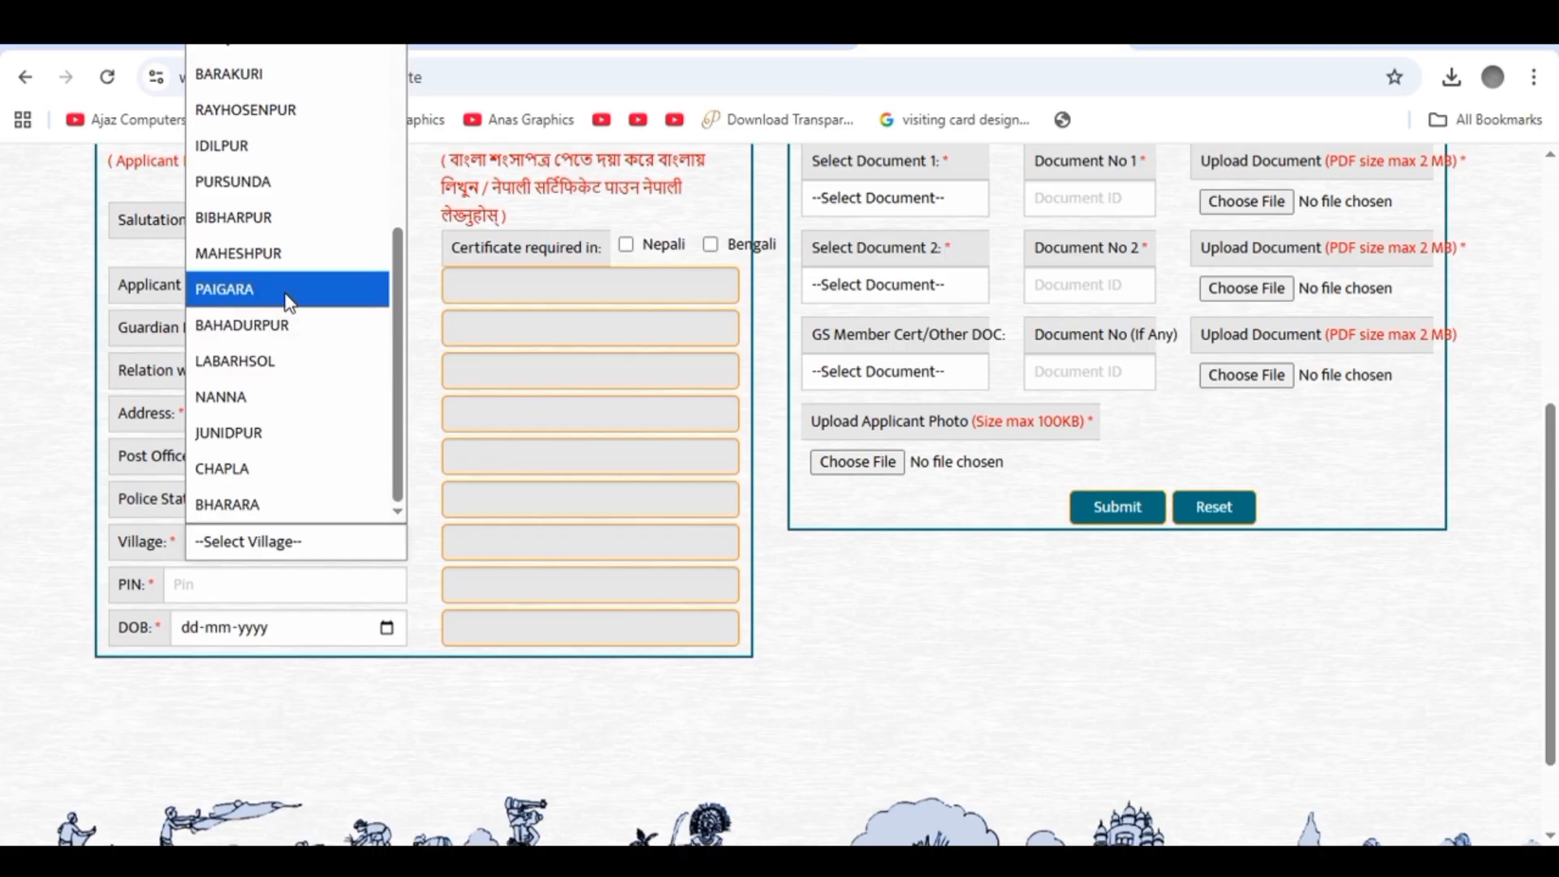
pyautogui.click(287, 291)
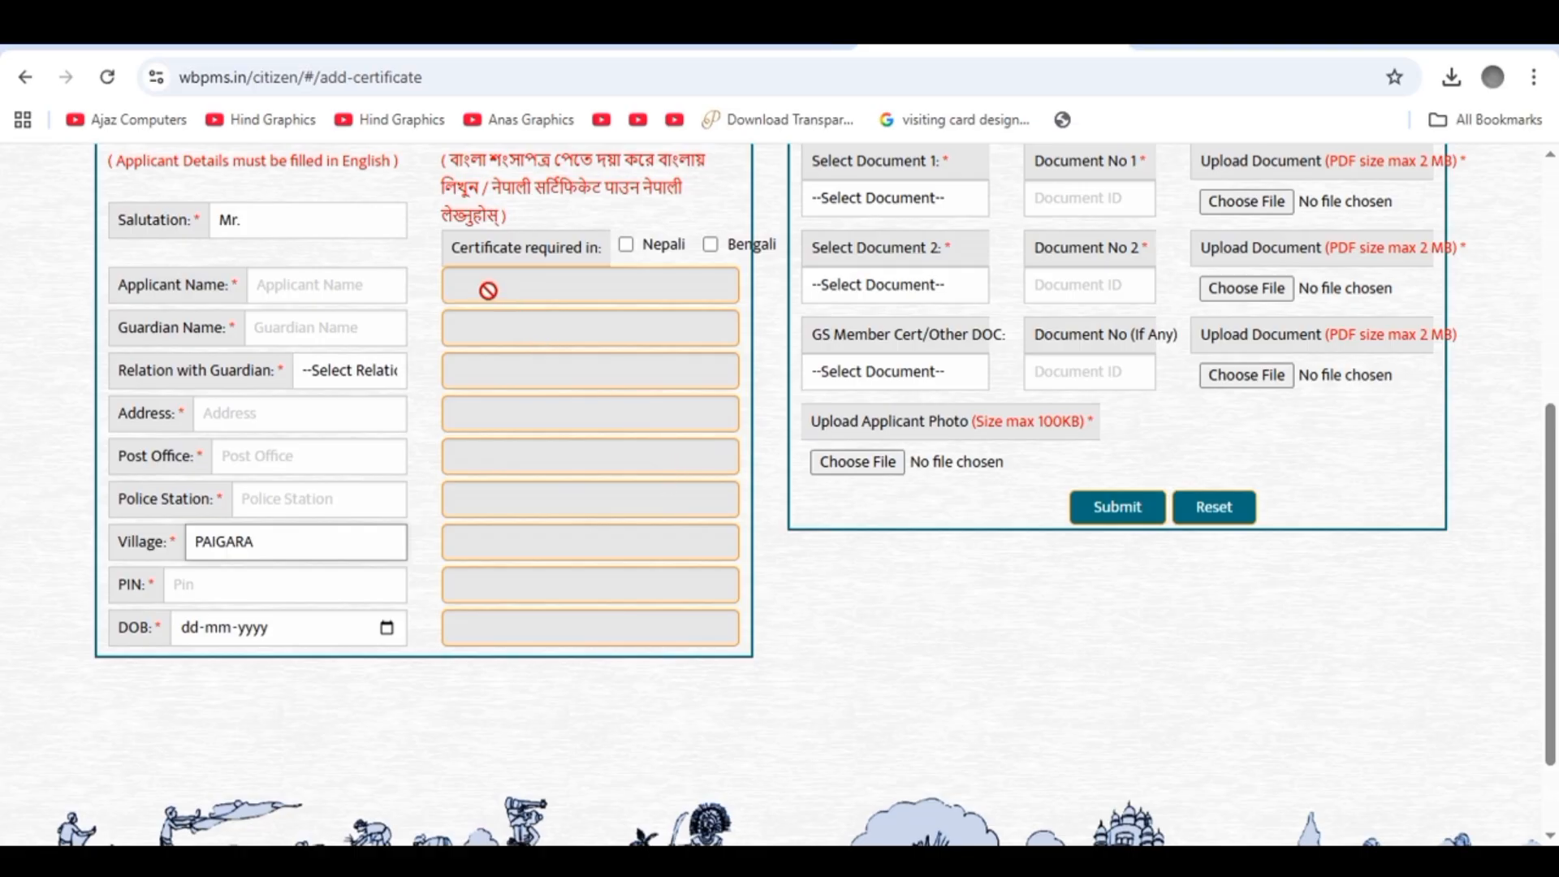
# Add Income Certificate to the certificate types applied for, alongside Residential Certificate
pyautogui.scroll(5, 612, 393)
pyautogui.scroll(-5, 589, 502)
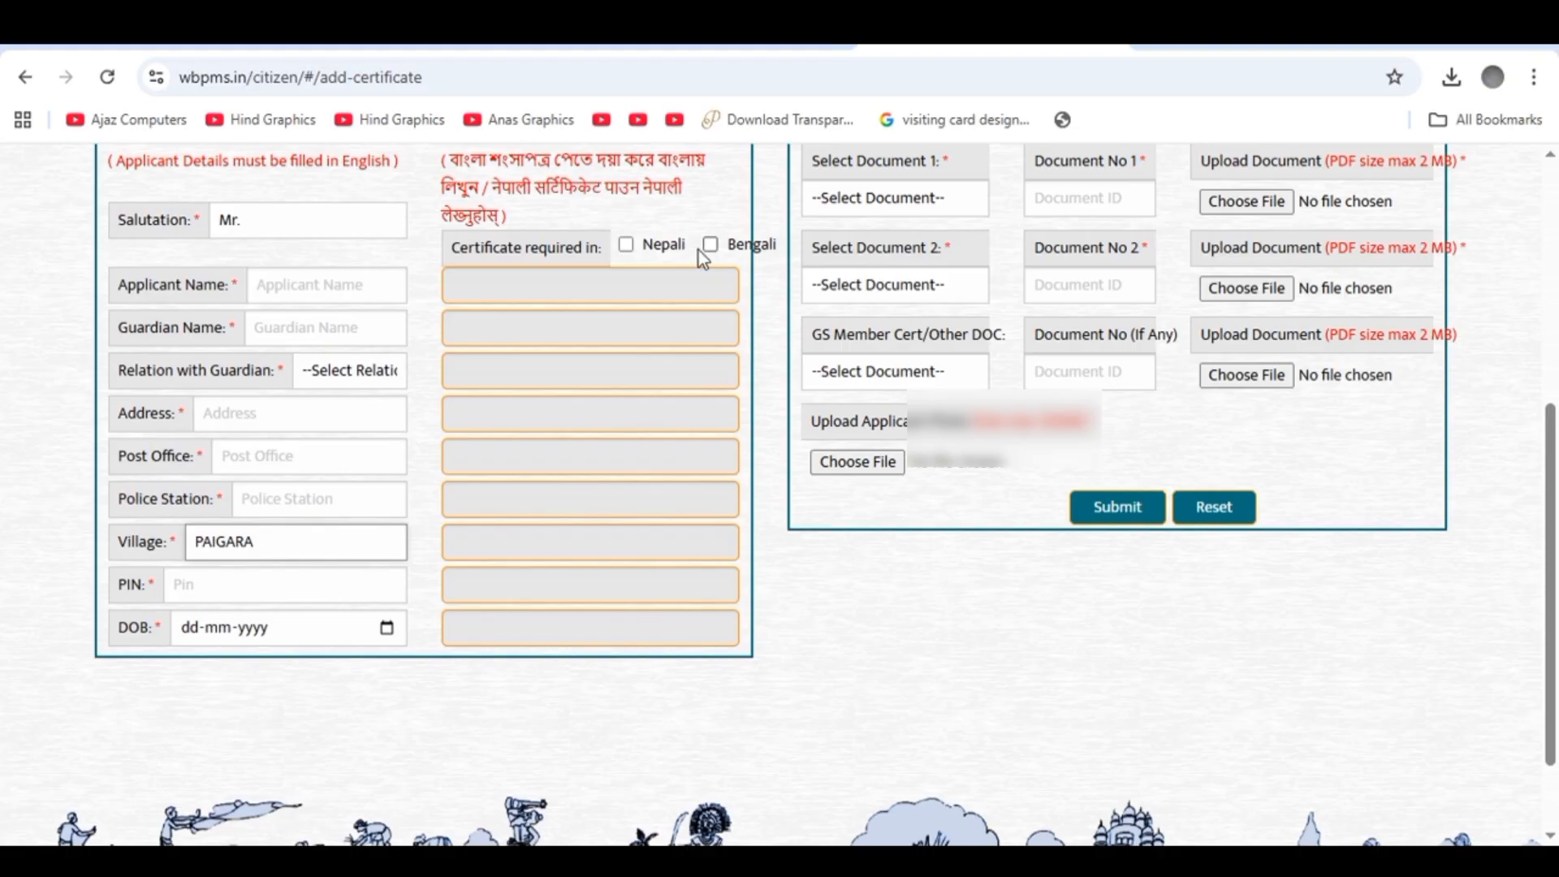
pyautogui.scroll(4, 856, 591)
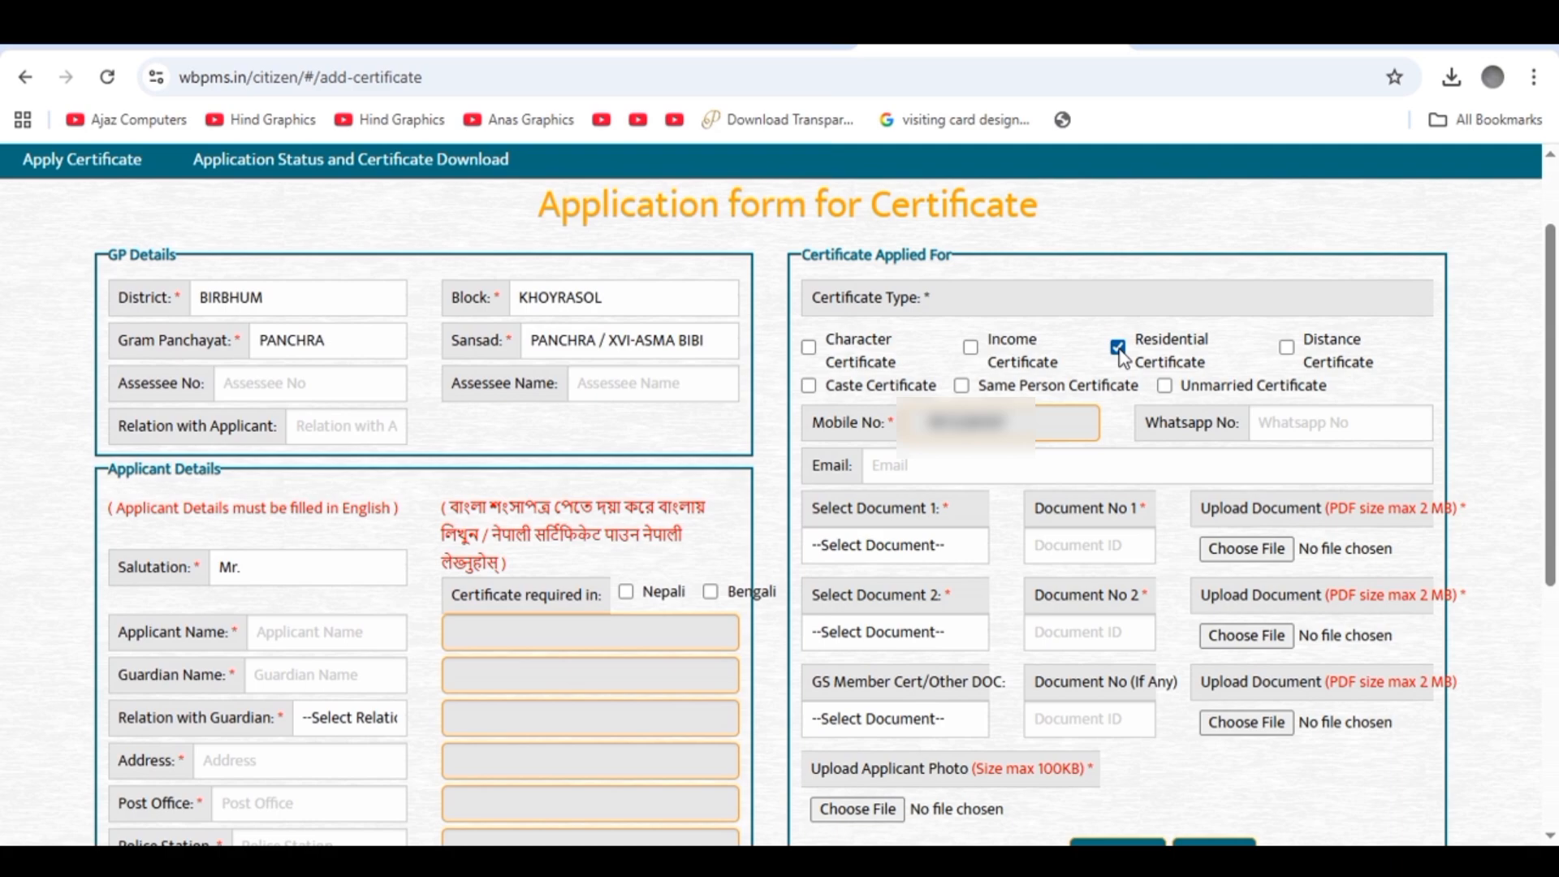
pyautogui.click(971, 349)
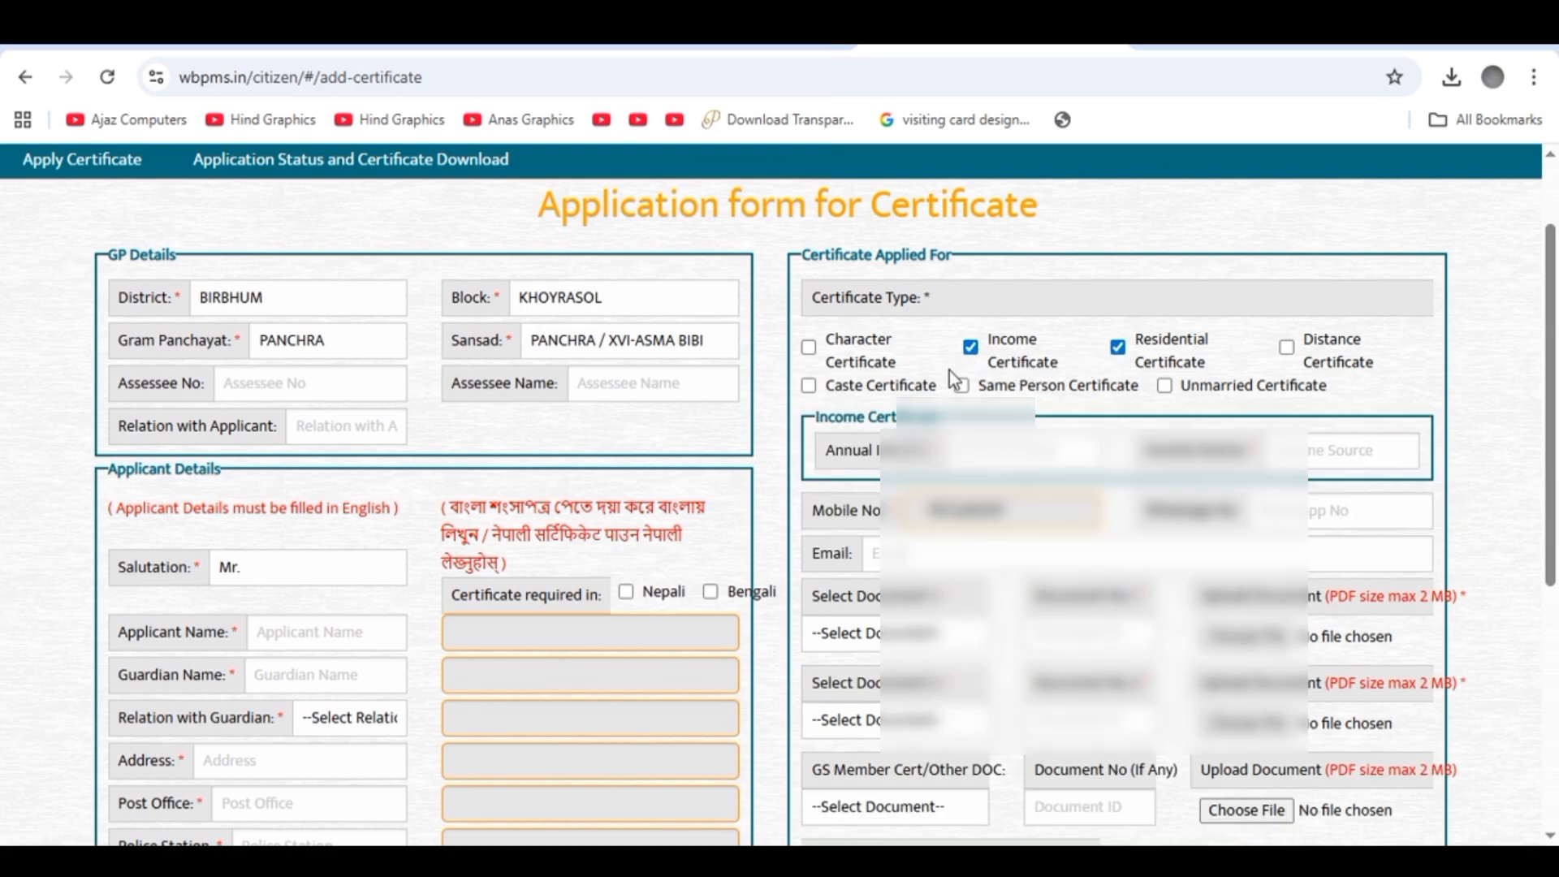
# Add the Character, Caste, Same Person, Unmarried and Distance certificates to the types applied for
pyautogui.click(809, 348)
pyautogui.click(809, 386)
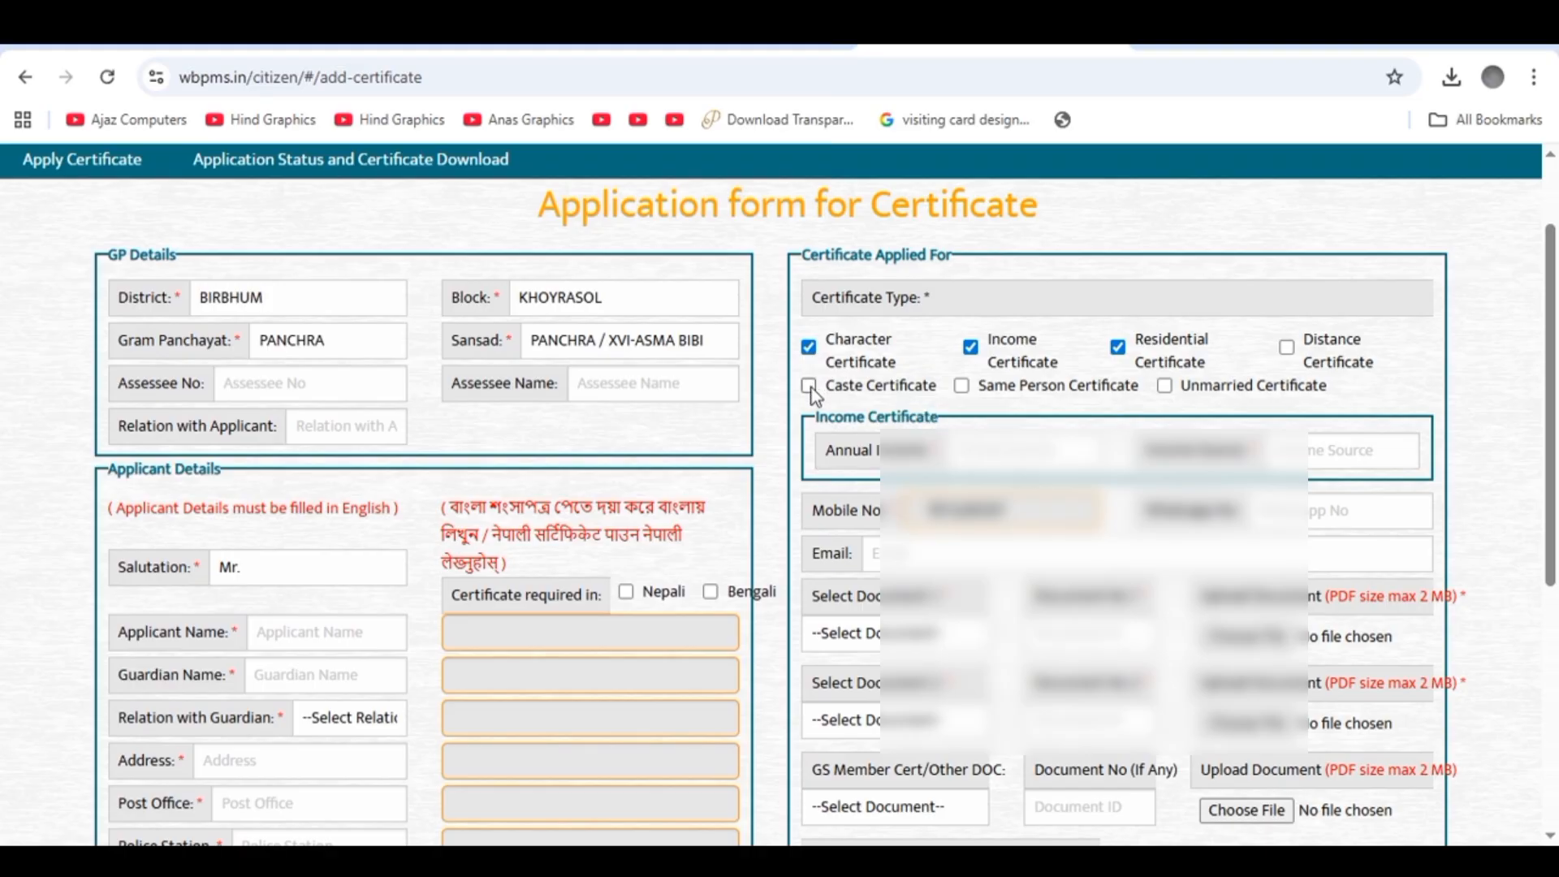
pyautogui.click(961, 386)
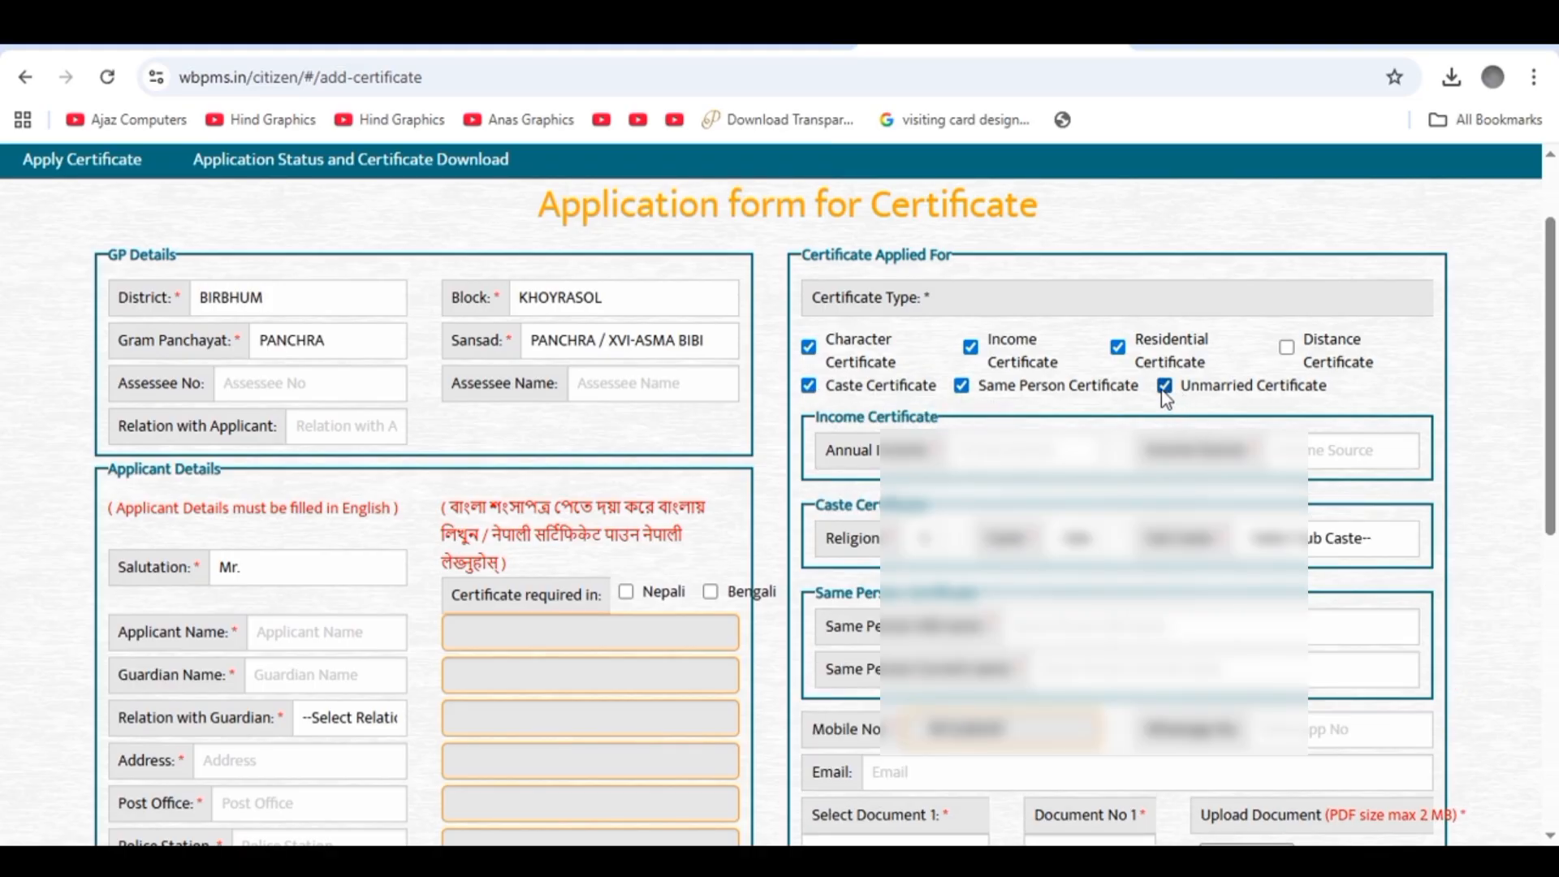
pyautogui.click(1286, 349)
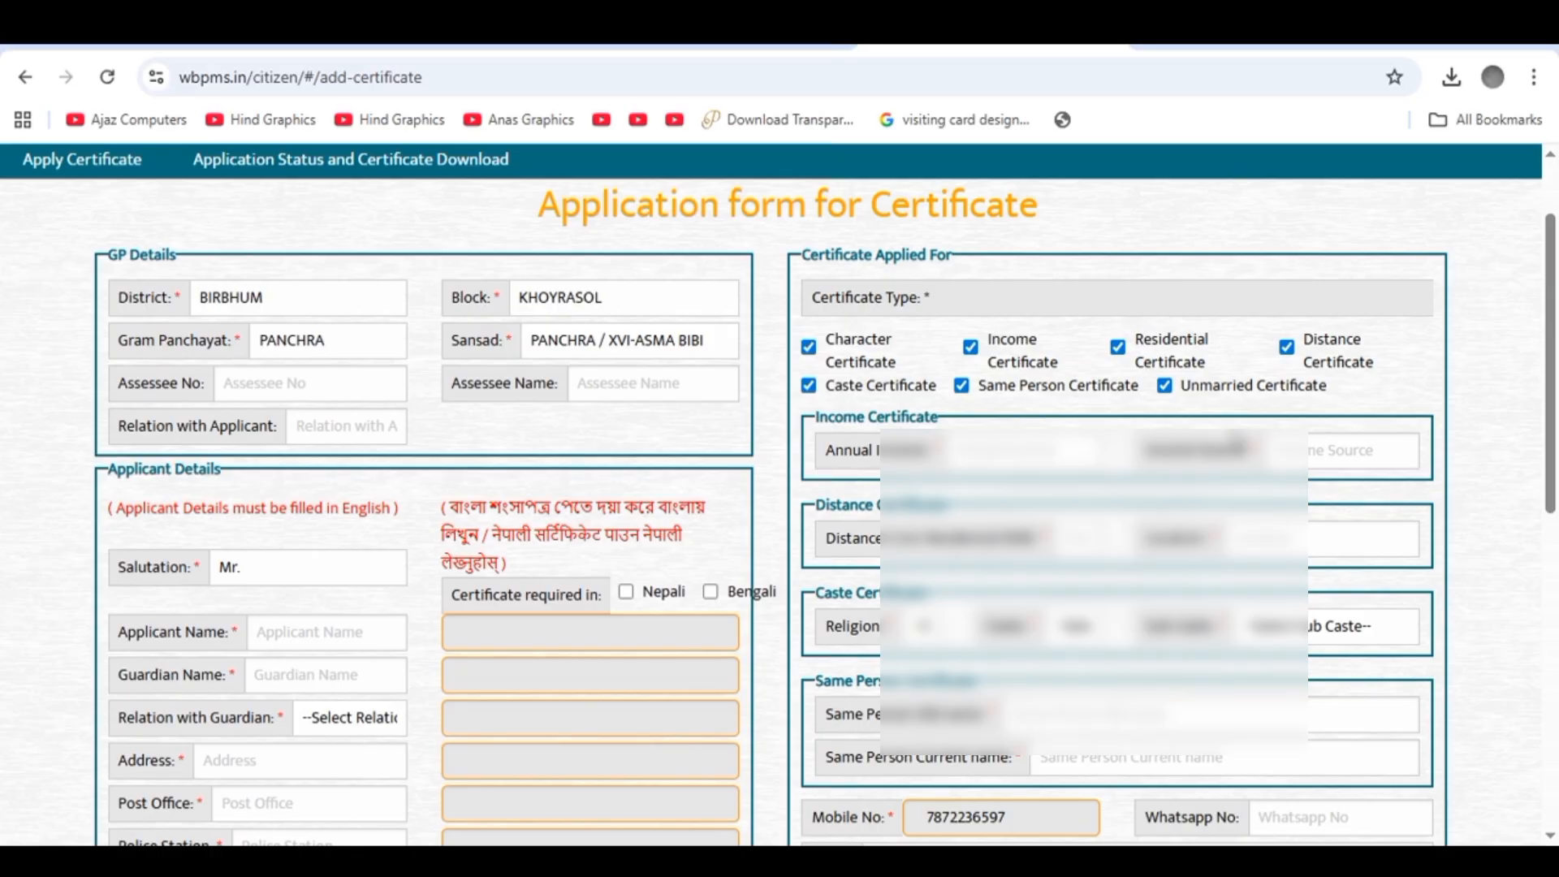
# Deselect the Caste, Character, Same Person, Unmarried and Distance certificates, keeping only Income and Residential
pyautogui.click(809, 387)
pyautogui.click(808, 347)
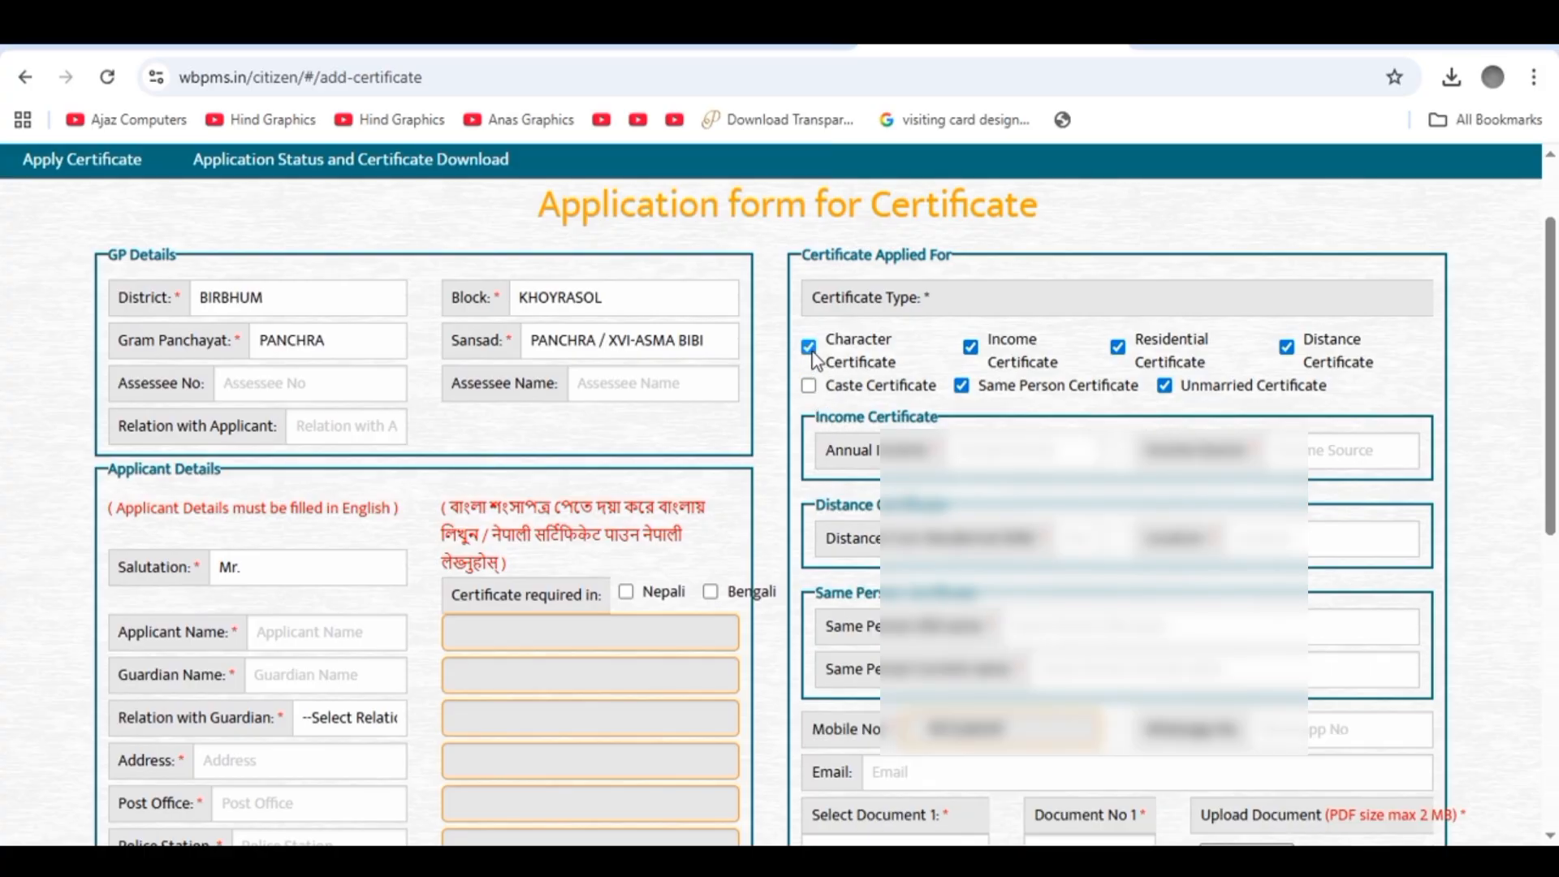
pyautogui.click(961, 386)
pyautogui.click(1165, 387)
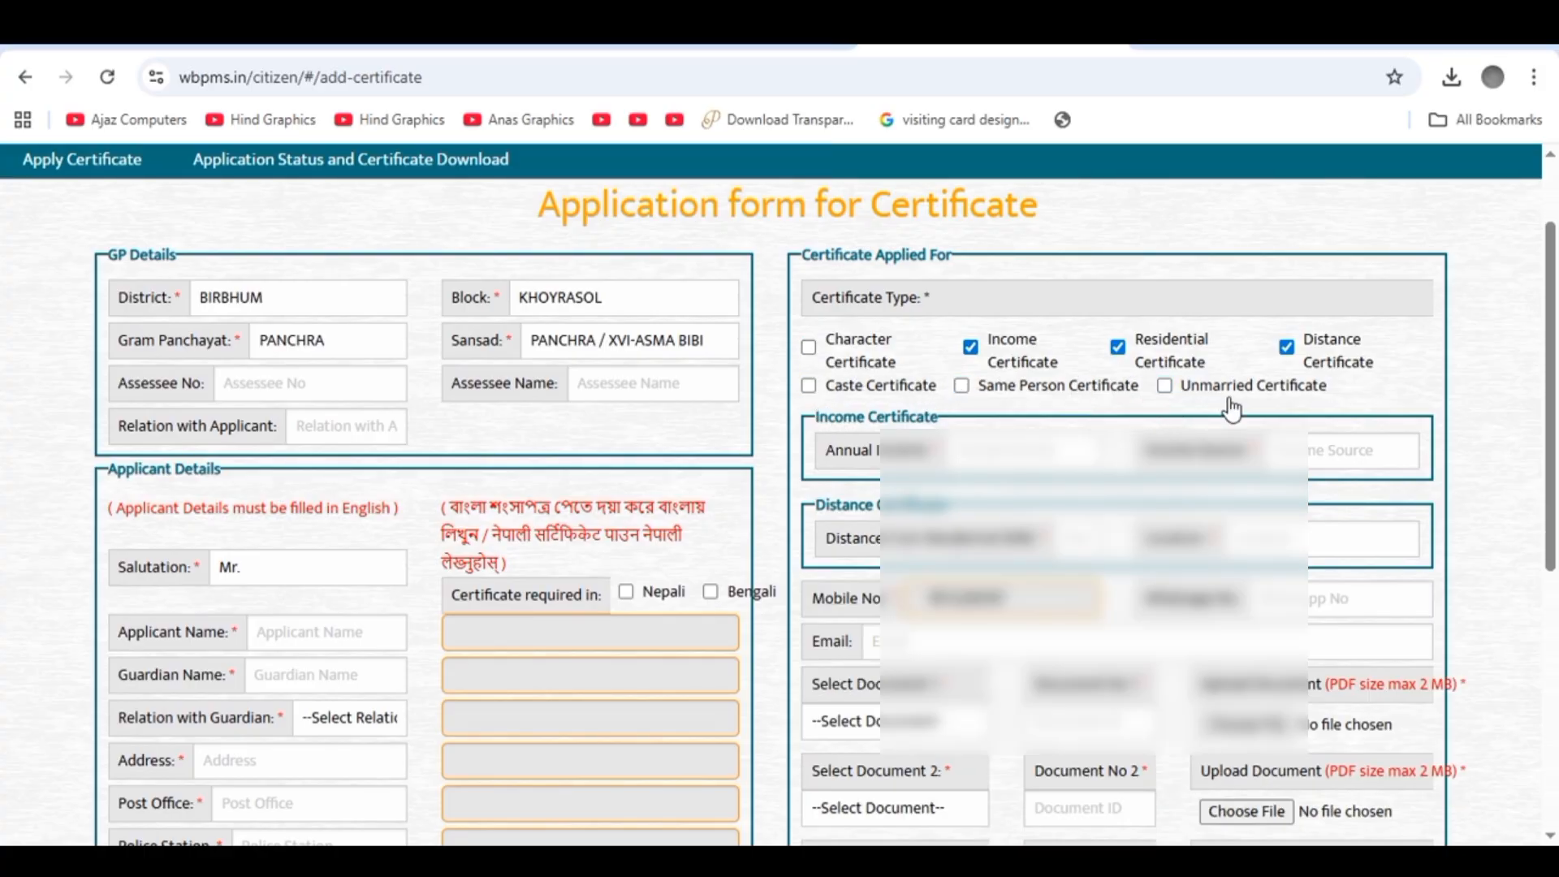
pyautogui.click(1286, 348)
# Choose Aadhaar Card as Document 1 and make its document number field ready for entry
pyautogui.scroll(-2, 1134, 403)
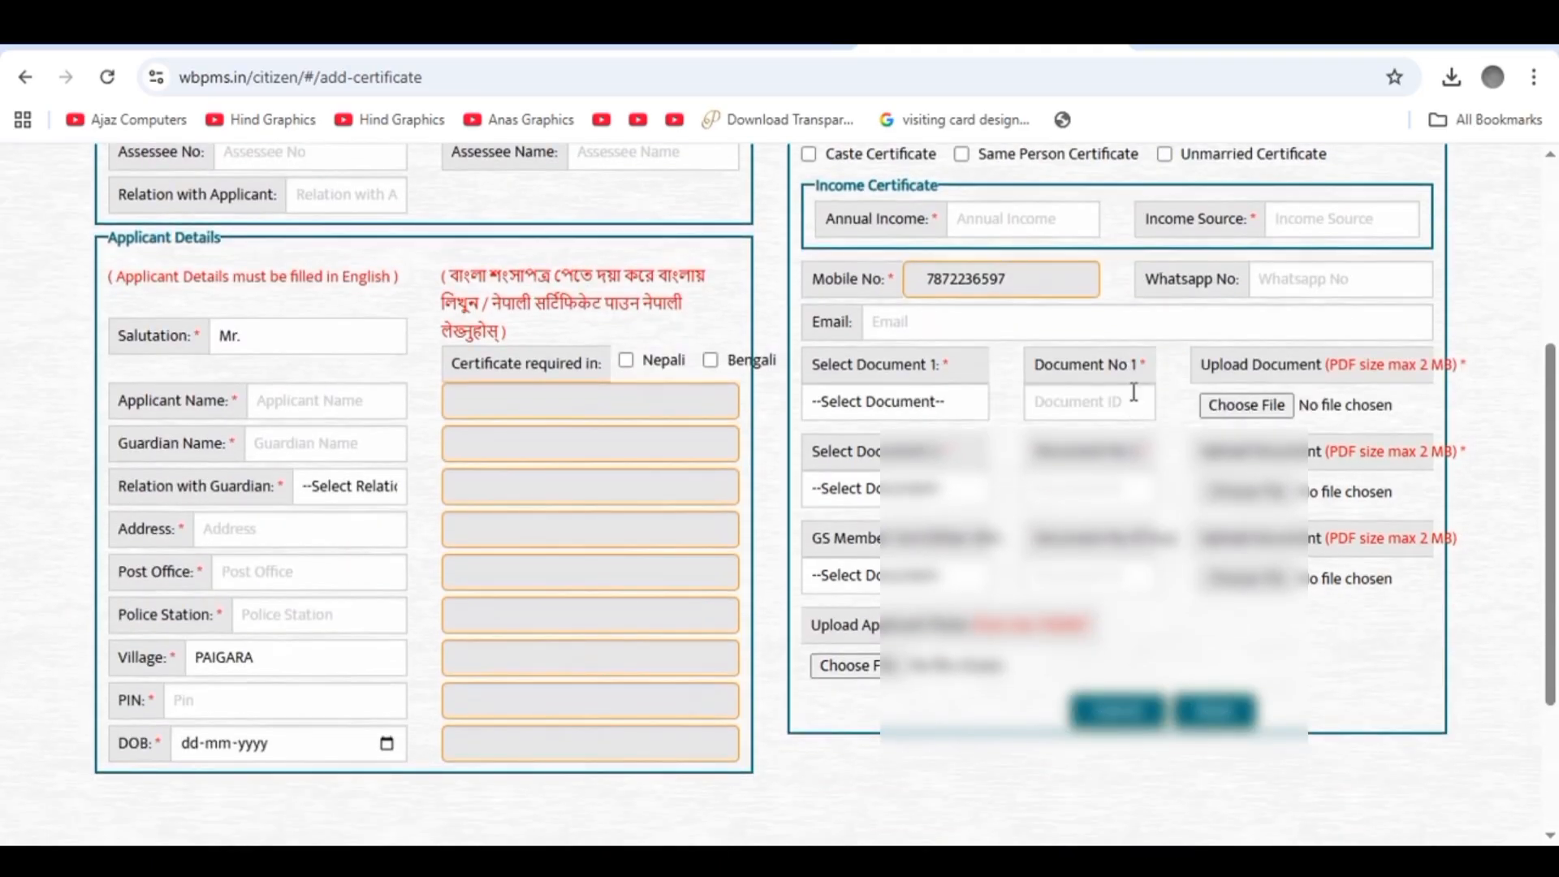
pyautogui.scroll(1, 1124, 393)
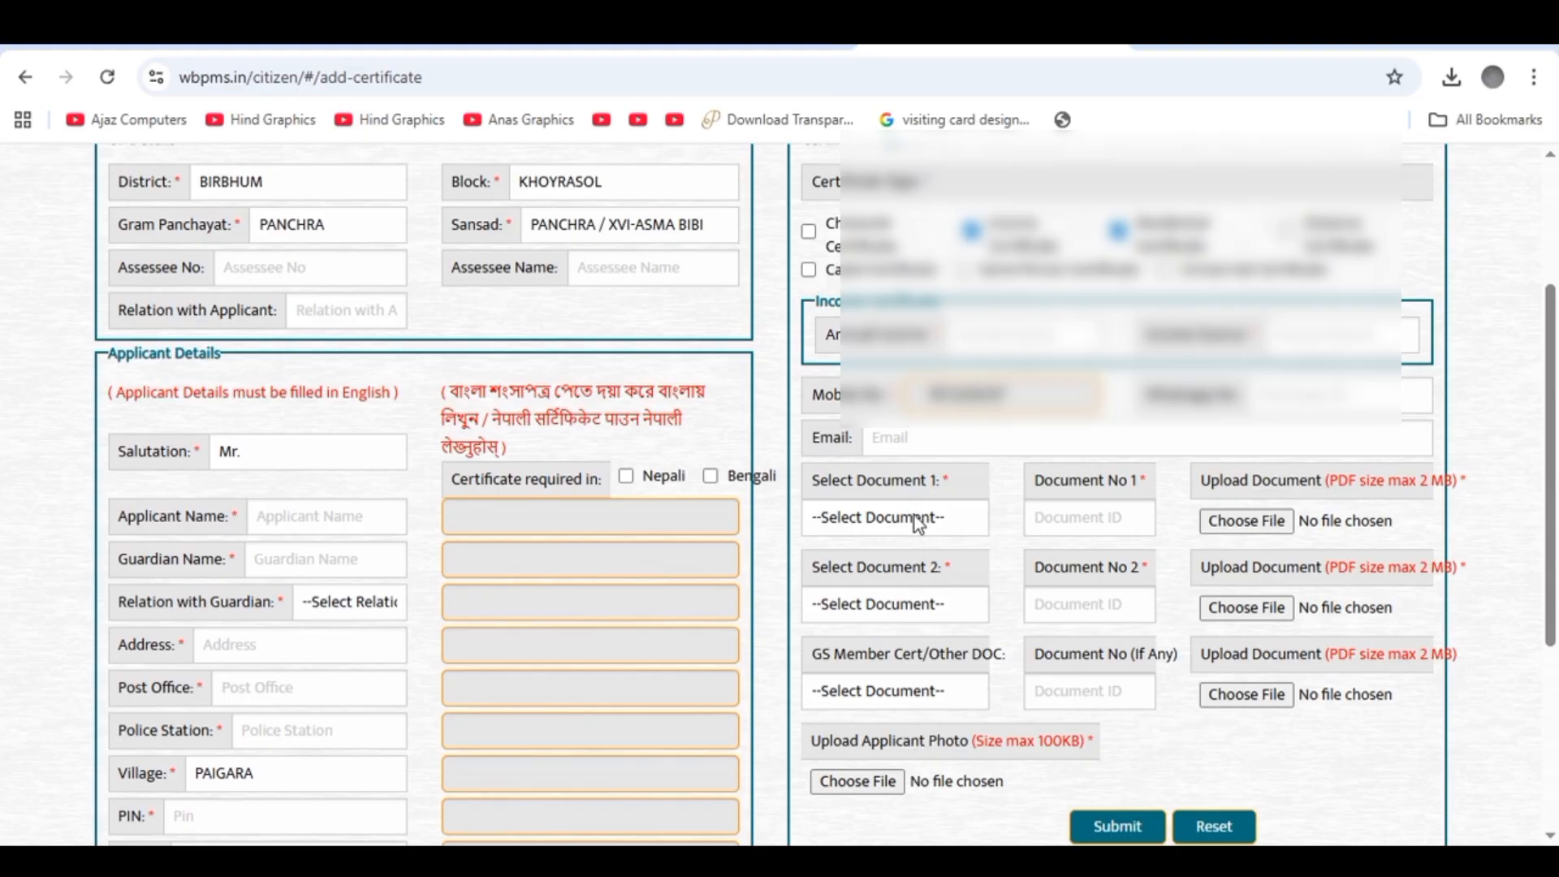
pyautogui.click(966, 520)
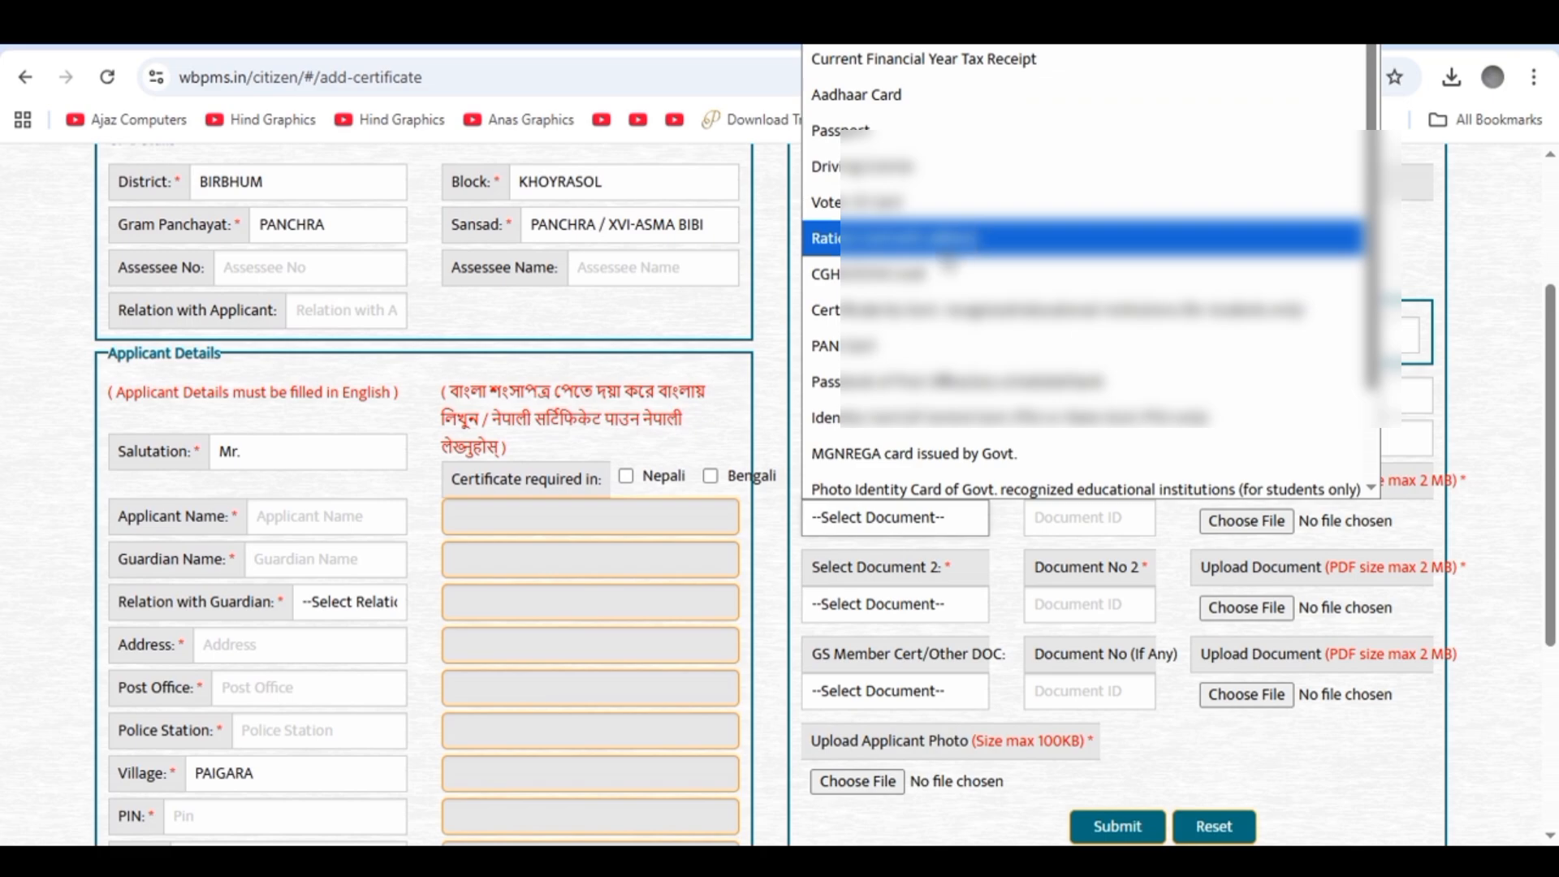
pyautogui.click(997, 537)
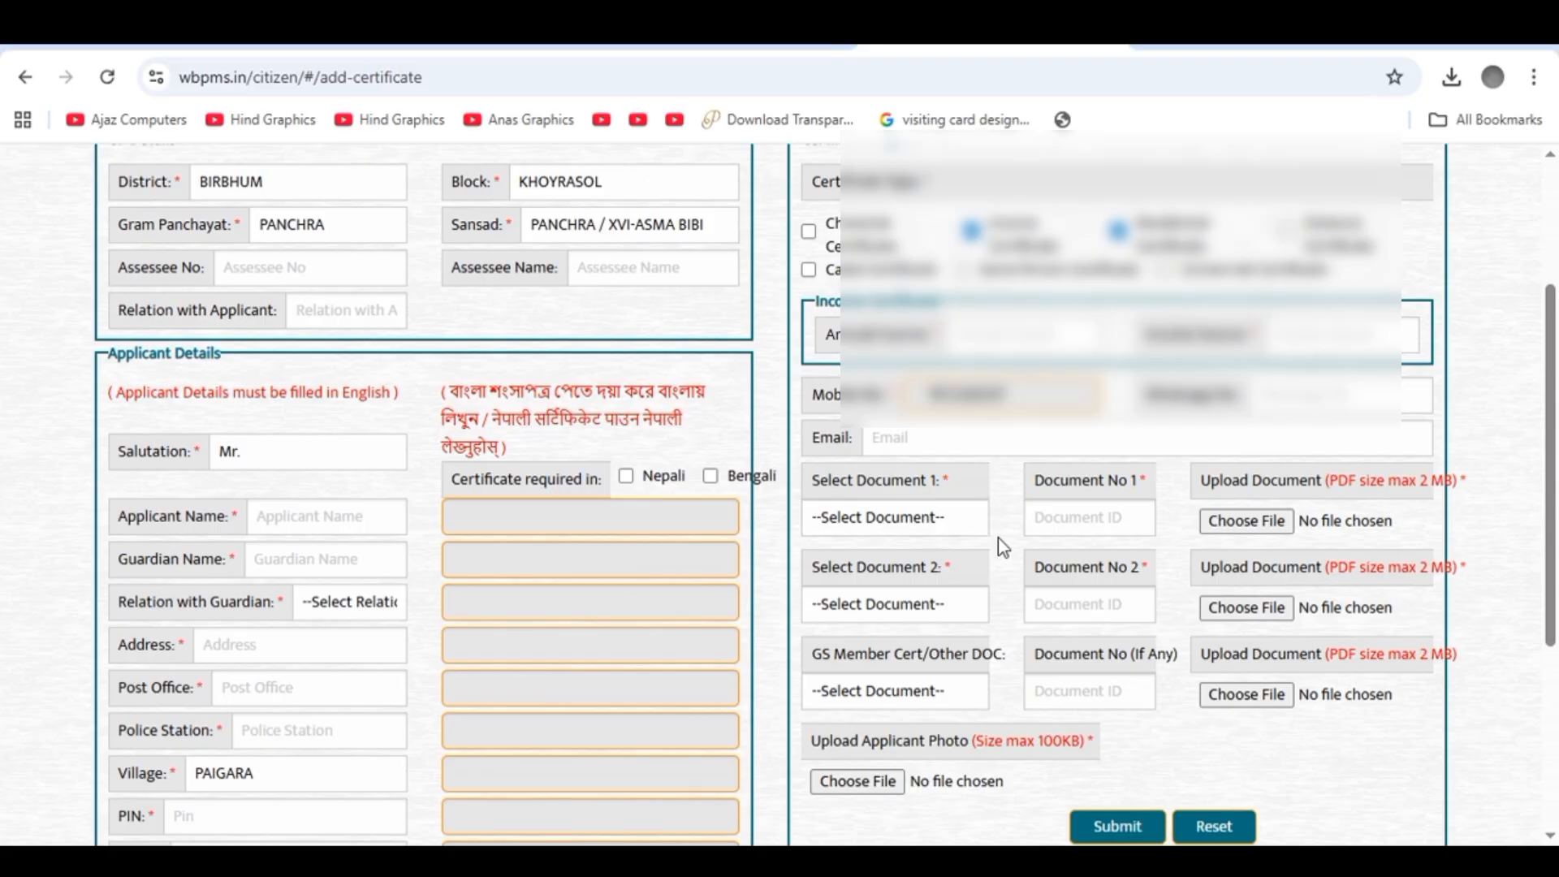
pyautogui.click(893, 519)
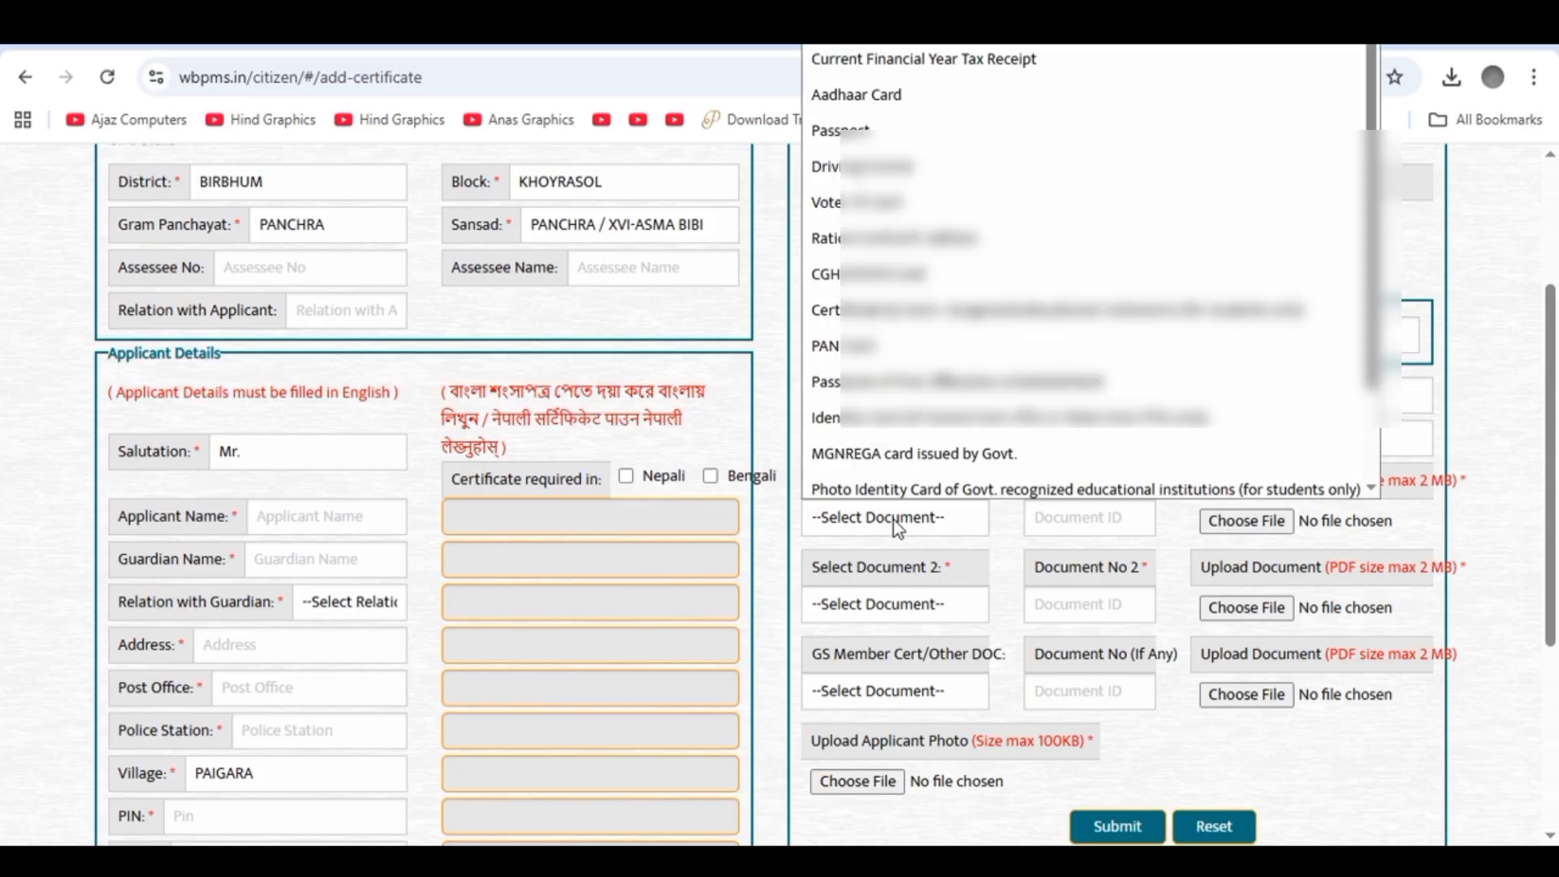
pyautogui.click(880, 95)
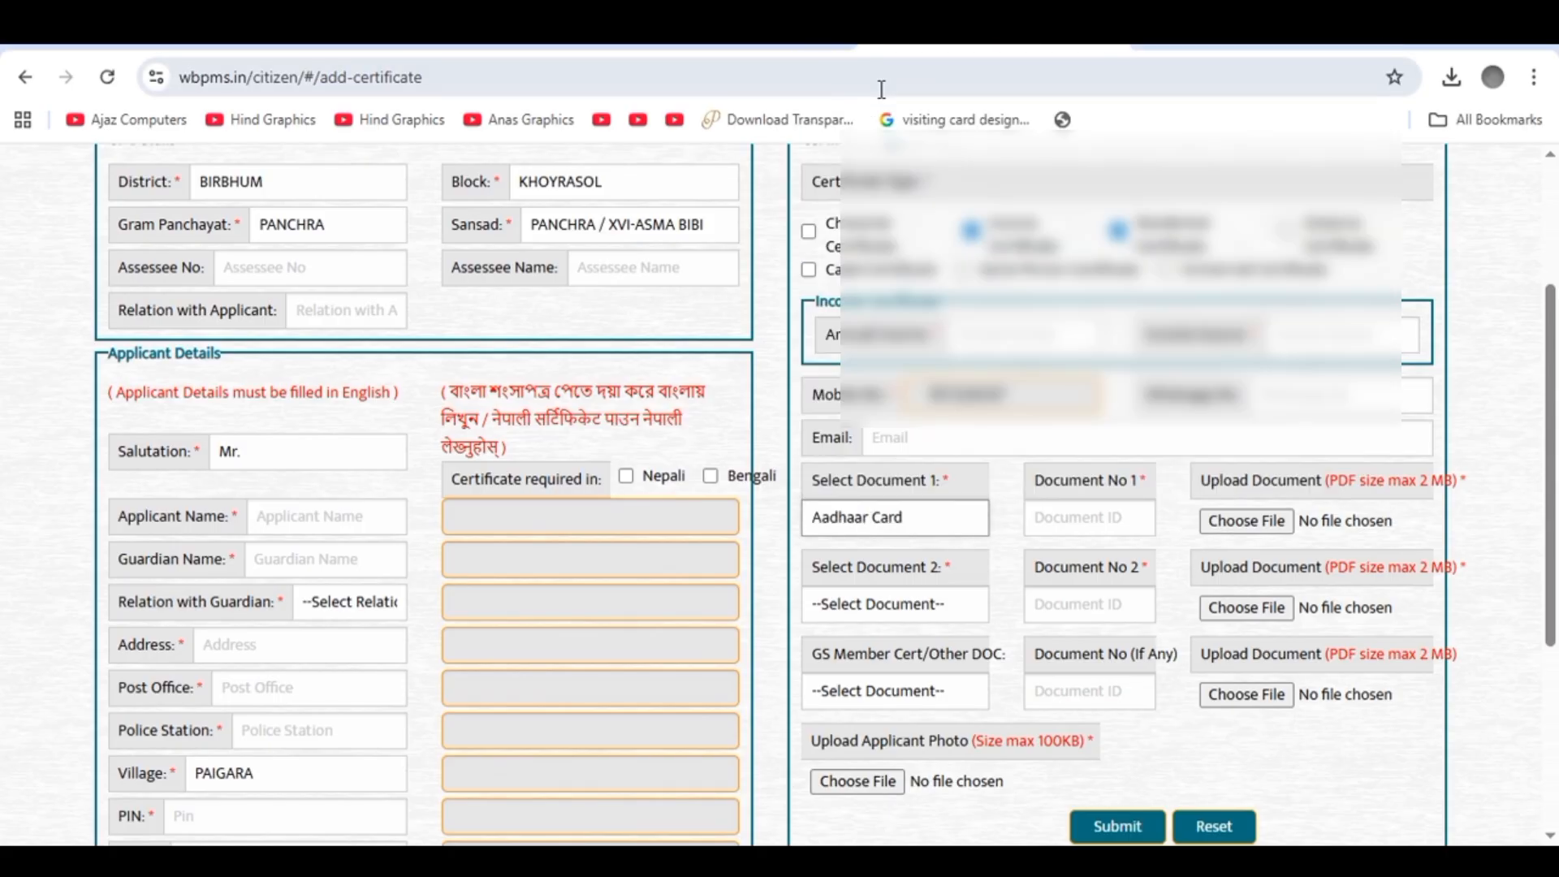
pyautogui.click(1103, 525)
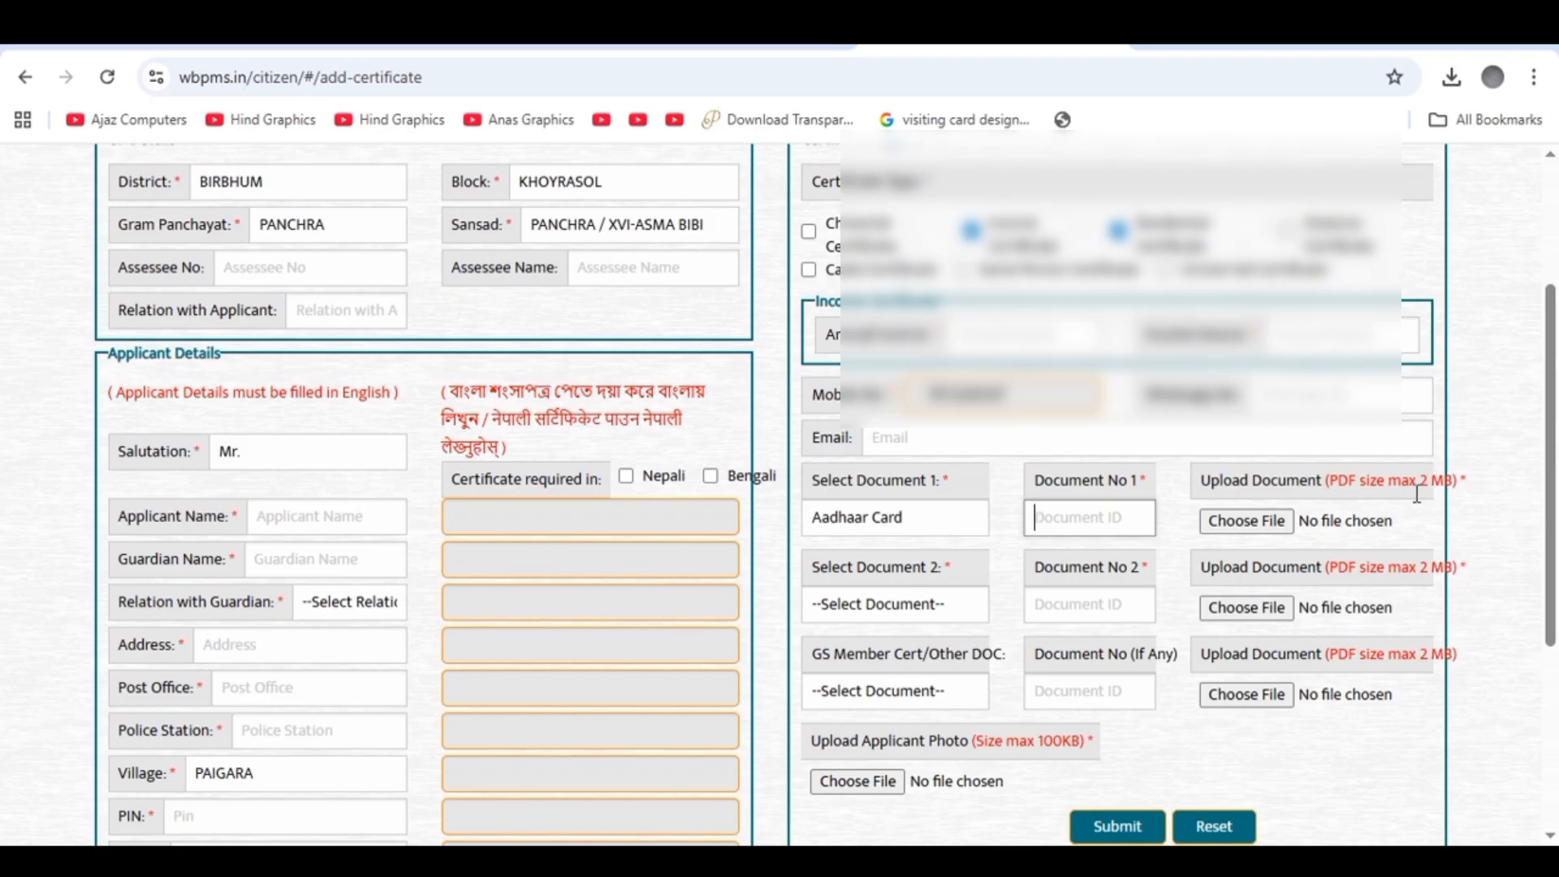
# Choose Voter ID Card as Document 2 and open the file selection for its upload
pyautogui.click(932, 611)
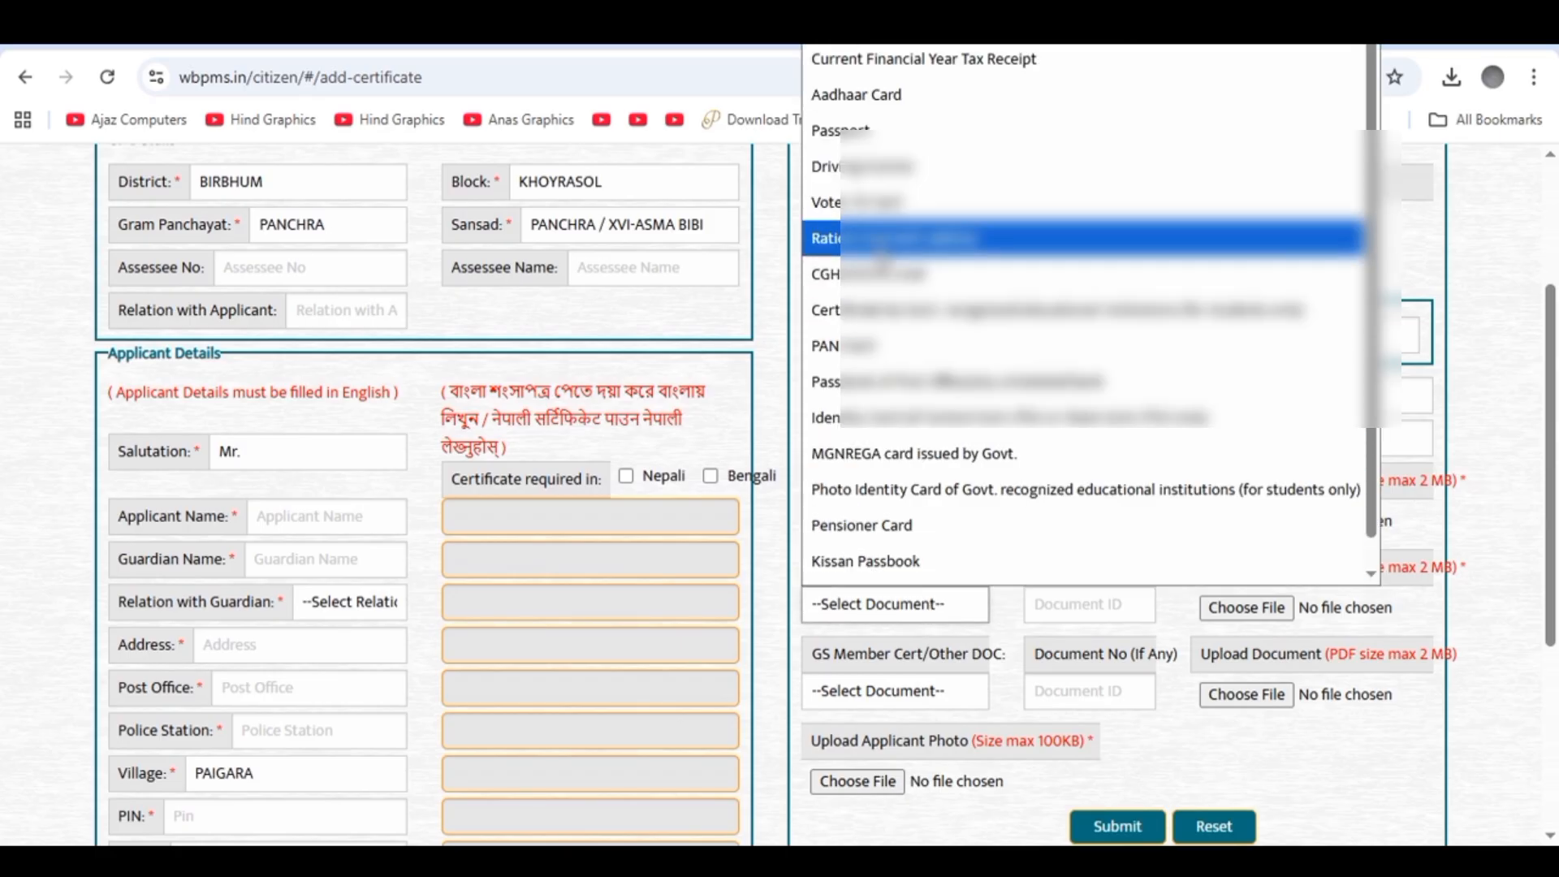
pyautogui.click(844, 202)
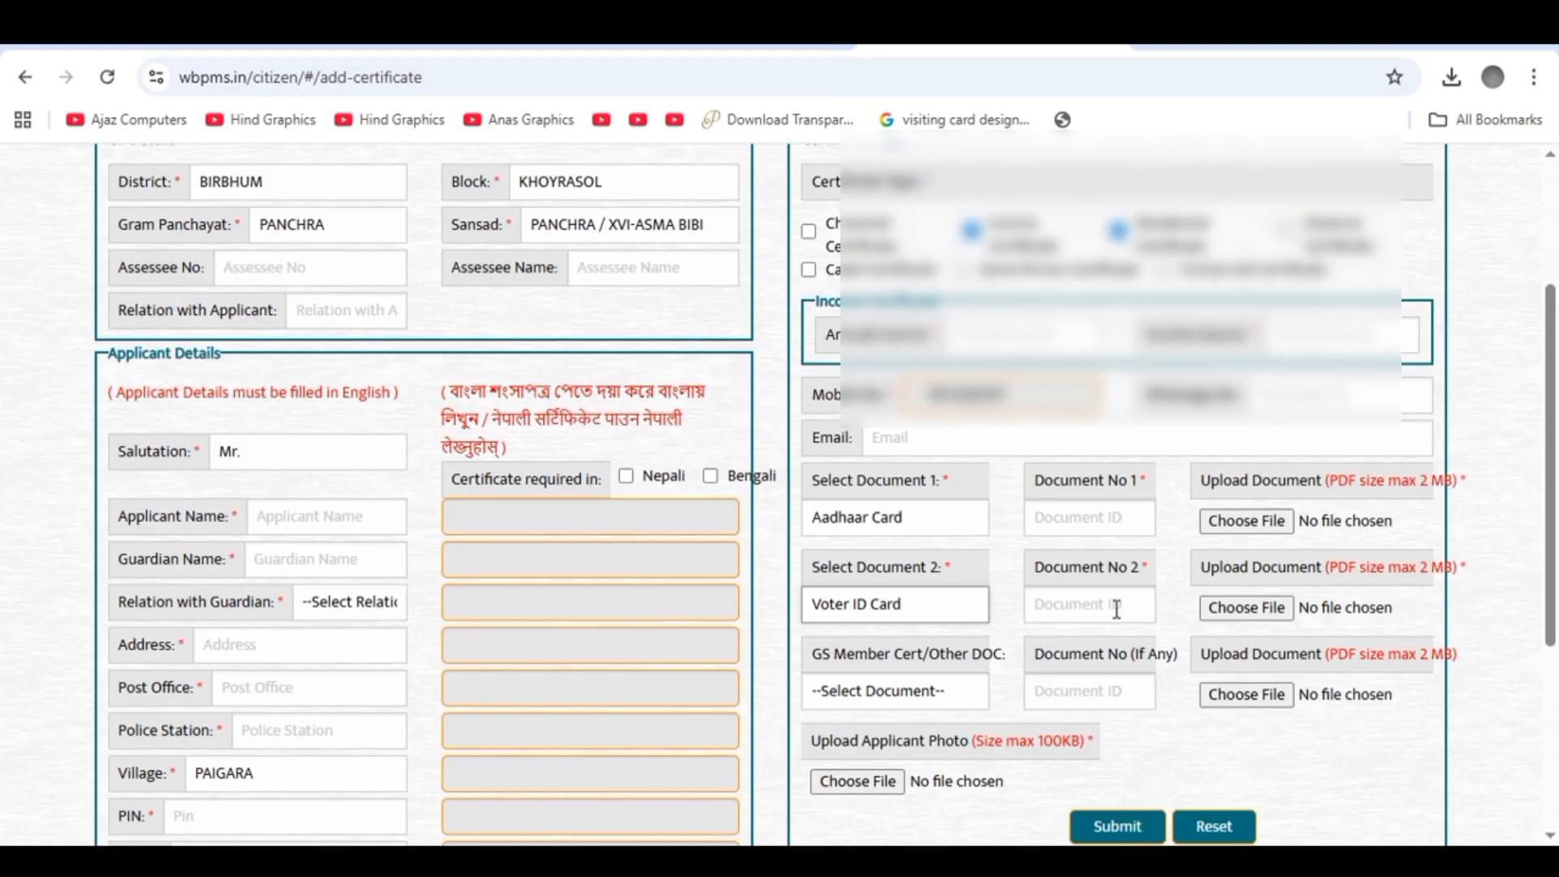
pyautogui.click(1296, 609)
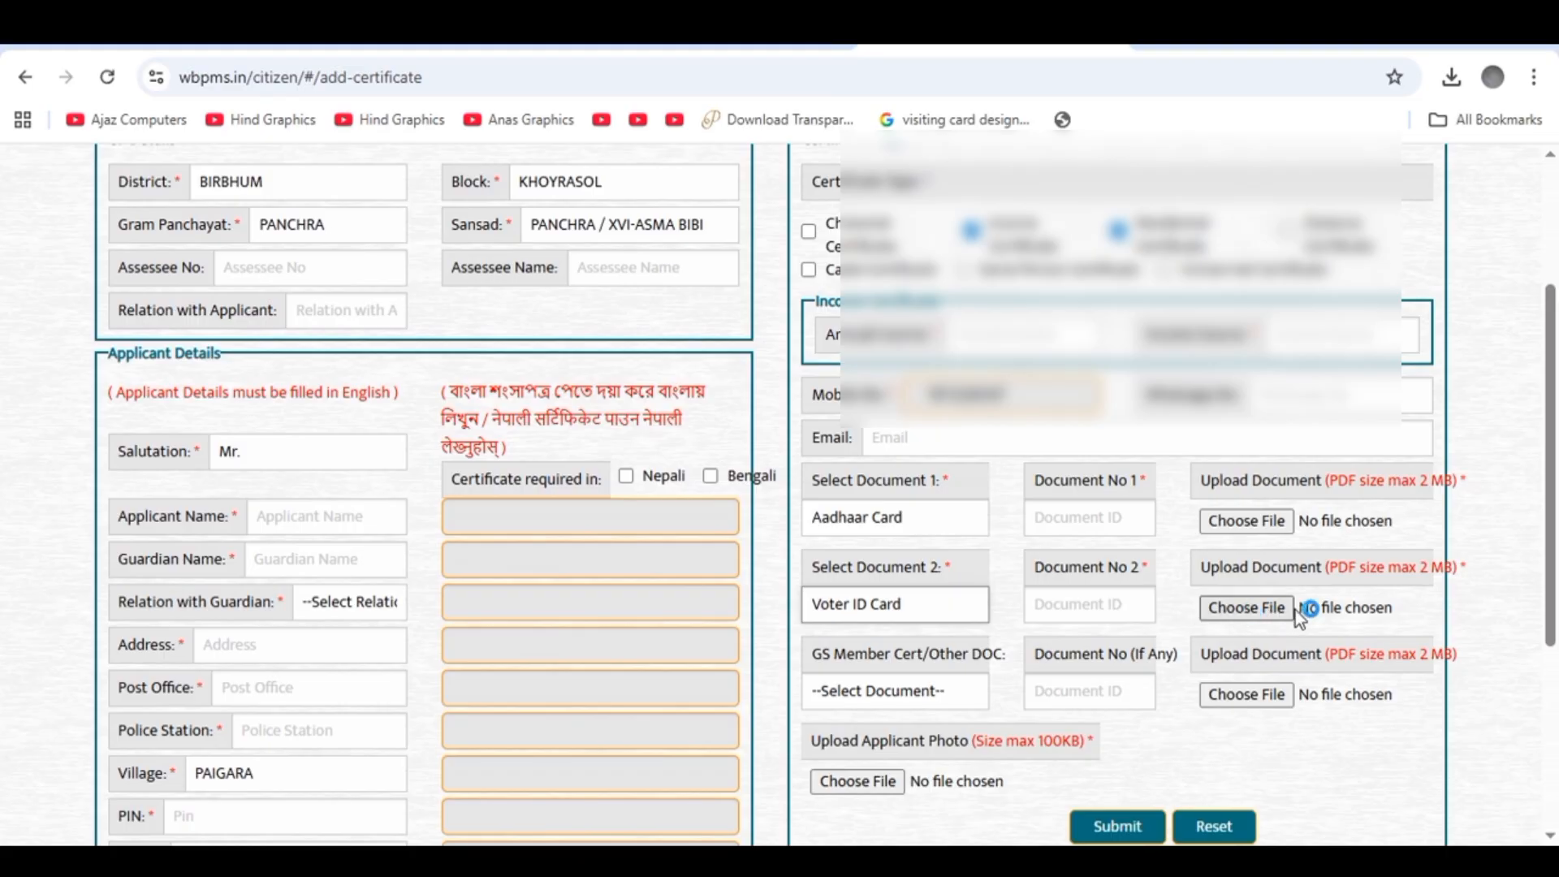
# View the GS Member Cert/Other DOC choices without selecting one, and open the file selection for the applicant photo
pyautogui.scroll(-3, 1275, 625)
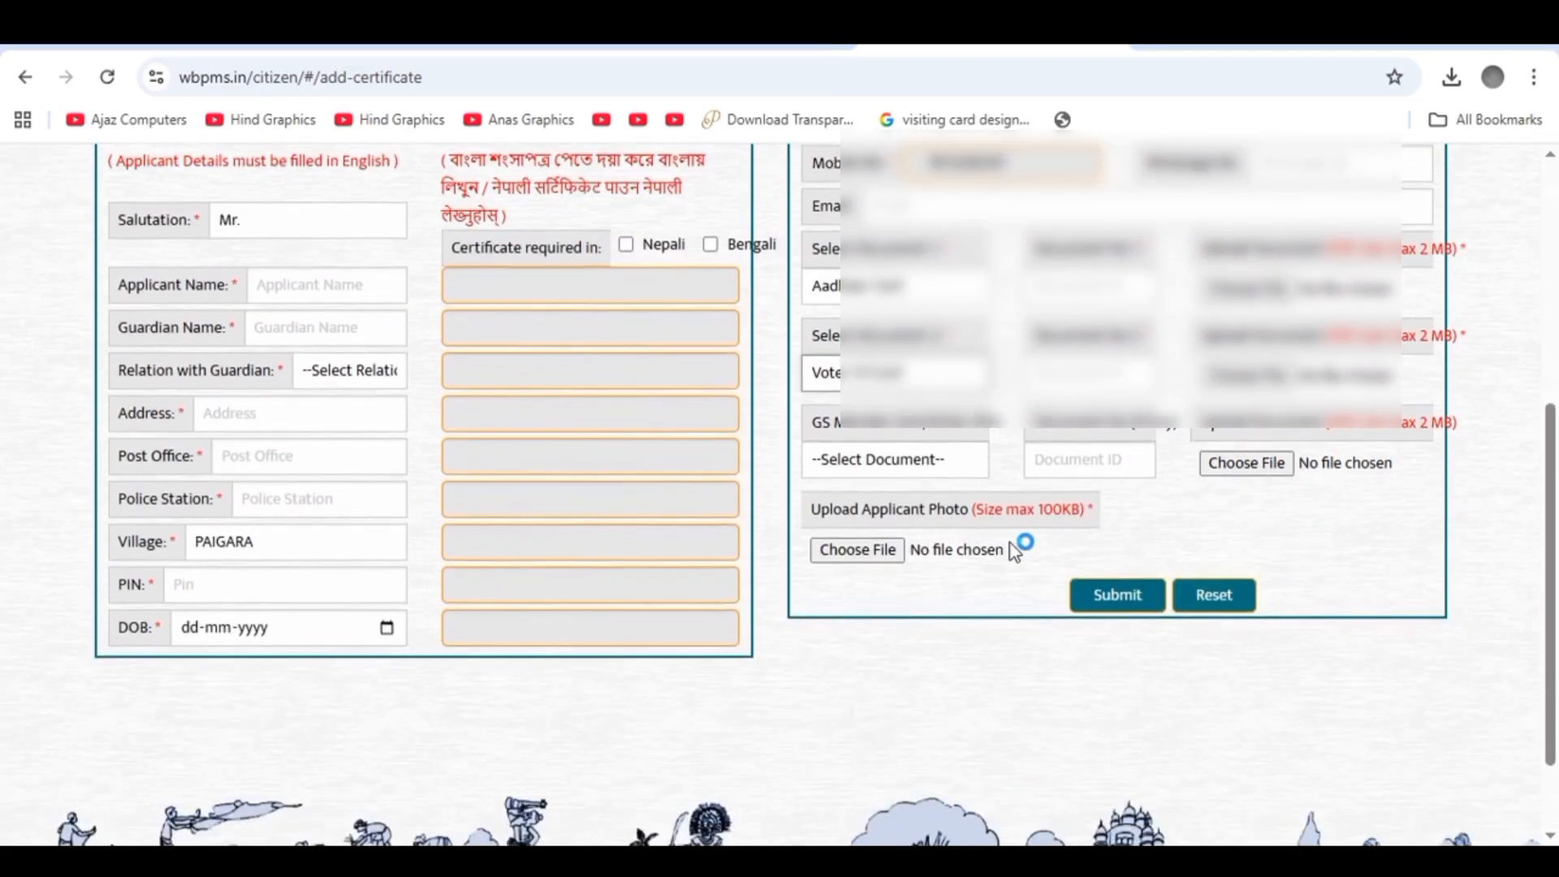
pyautogui.click(940, 462)
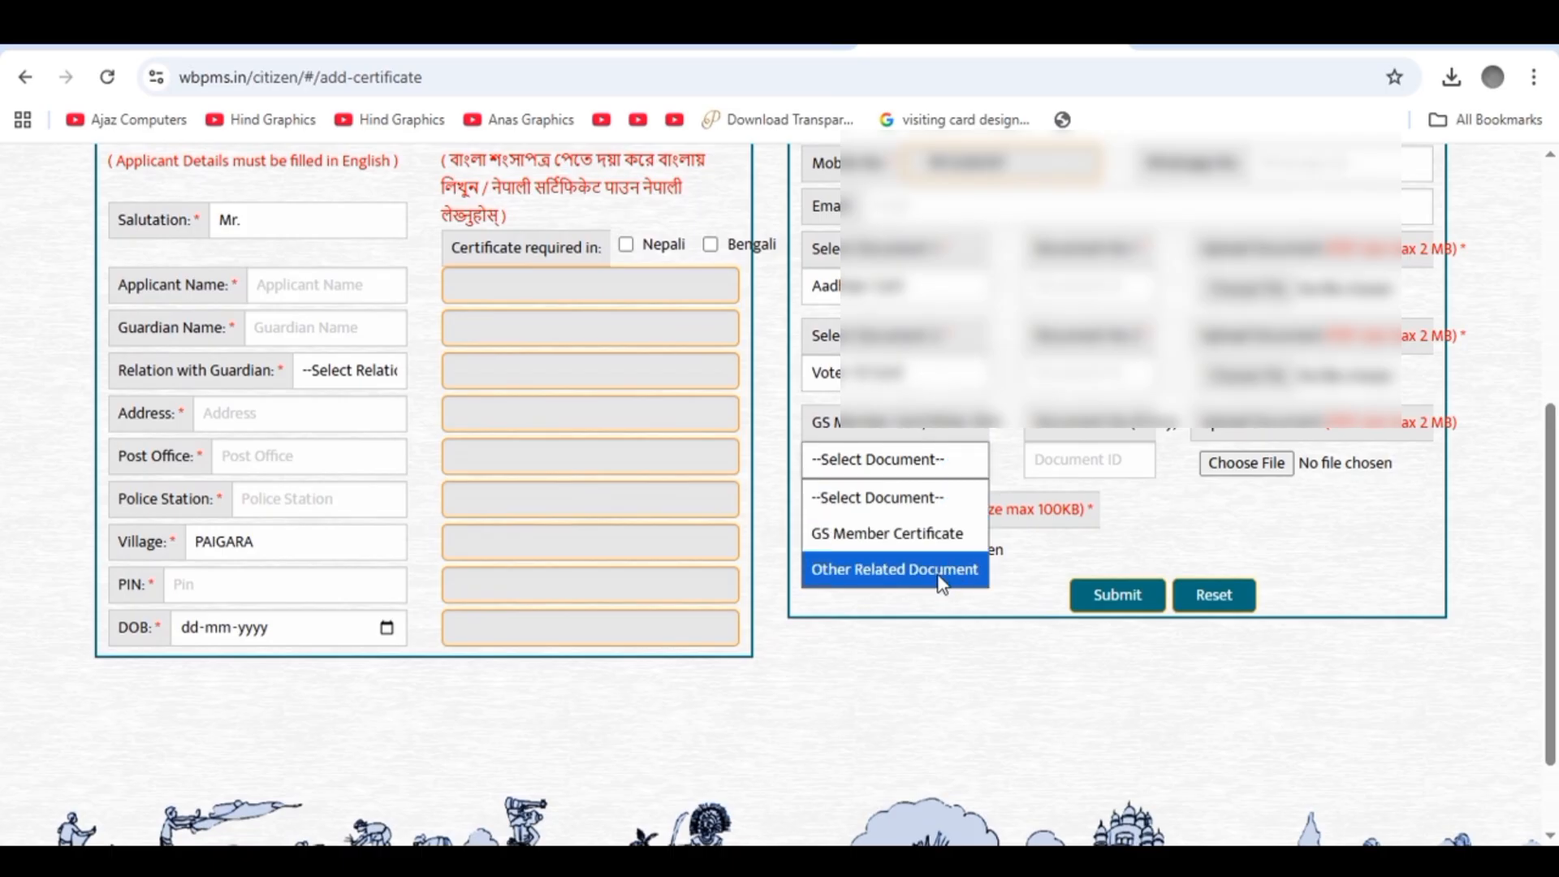
pyautogui.click(939, 539)
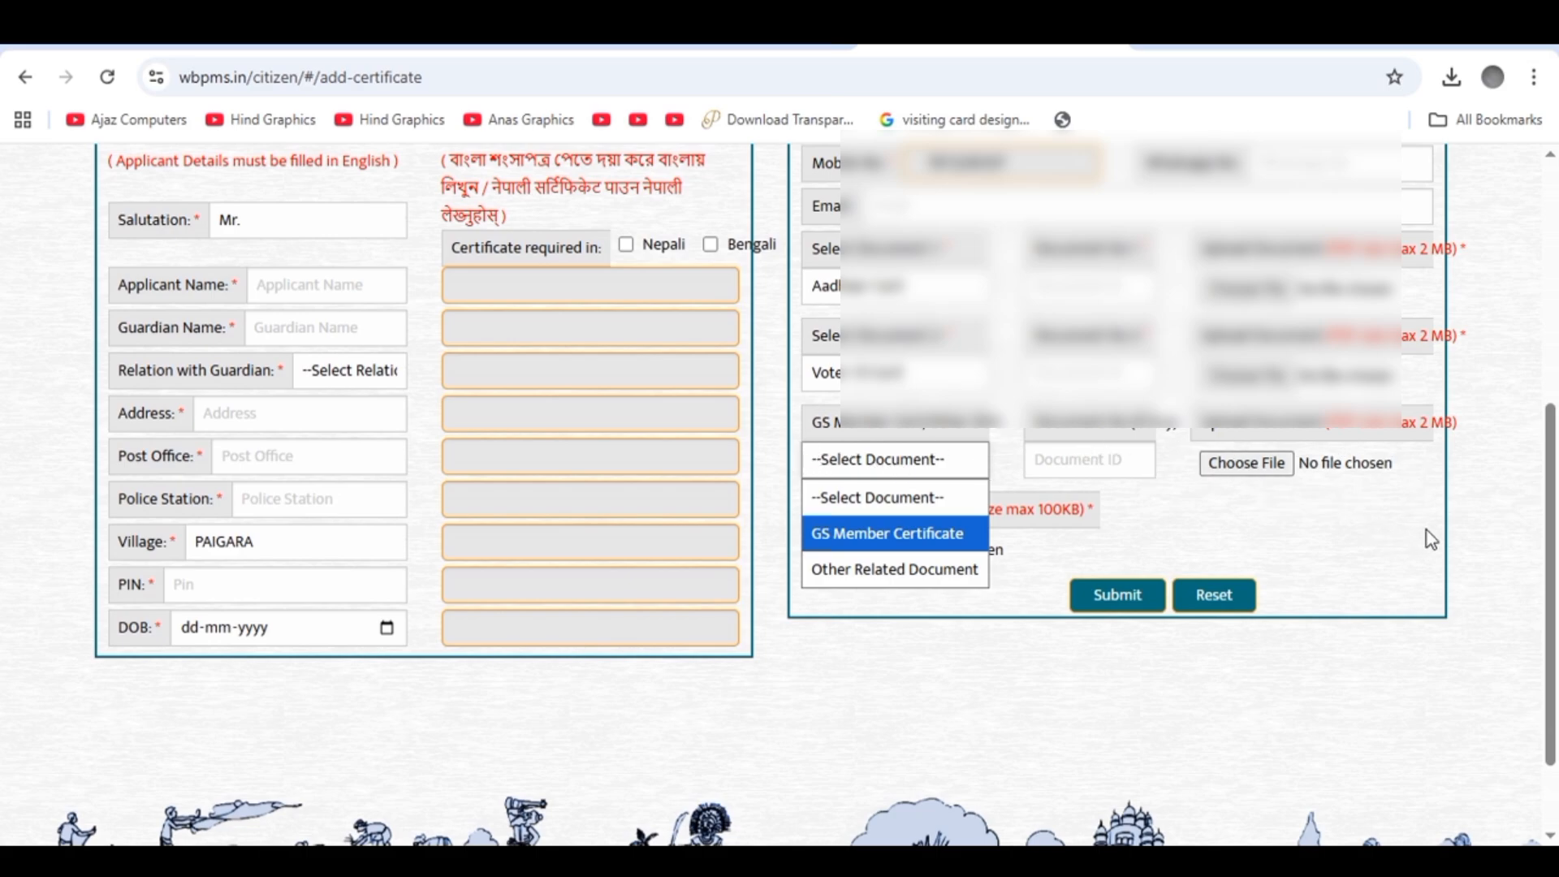
pyautogui.click(1402, 533)
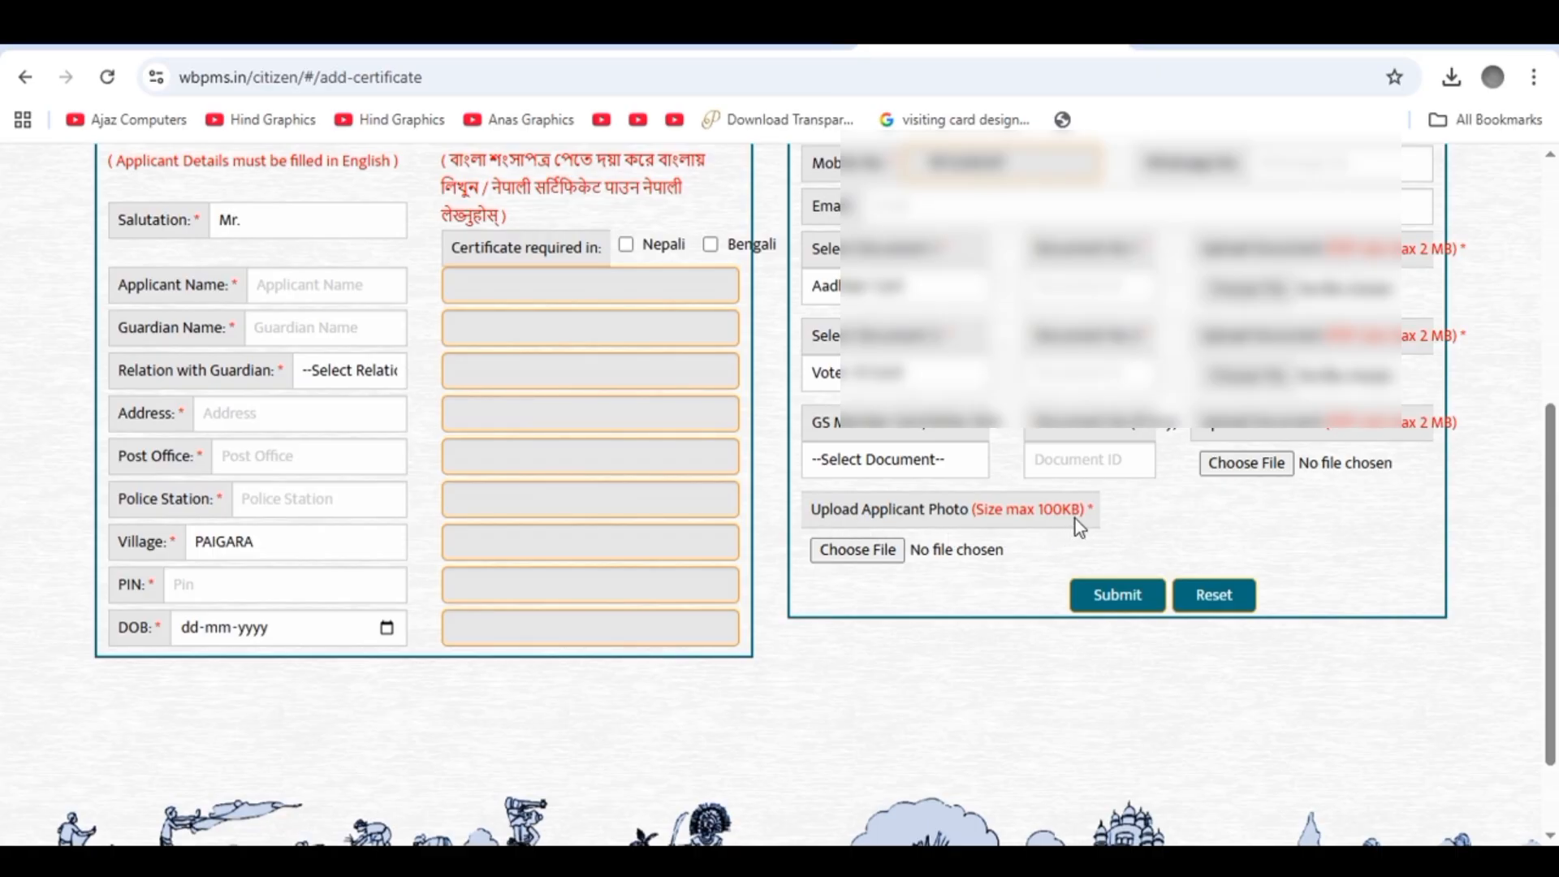
pyautogui.click(885, 561)
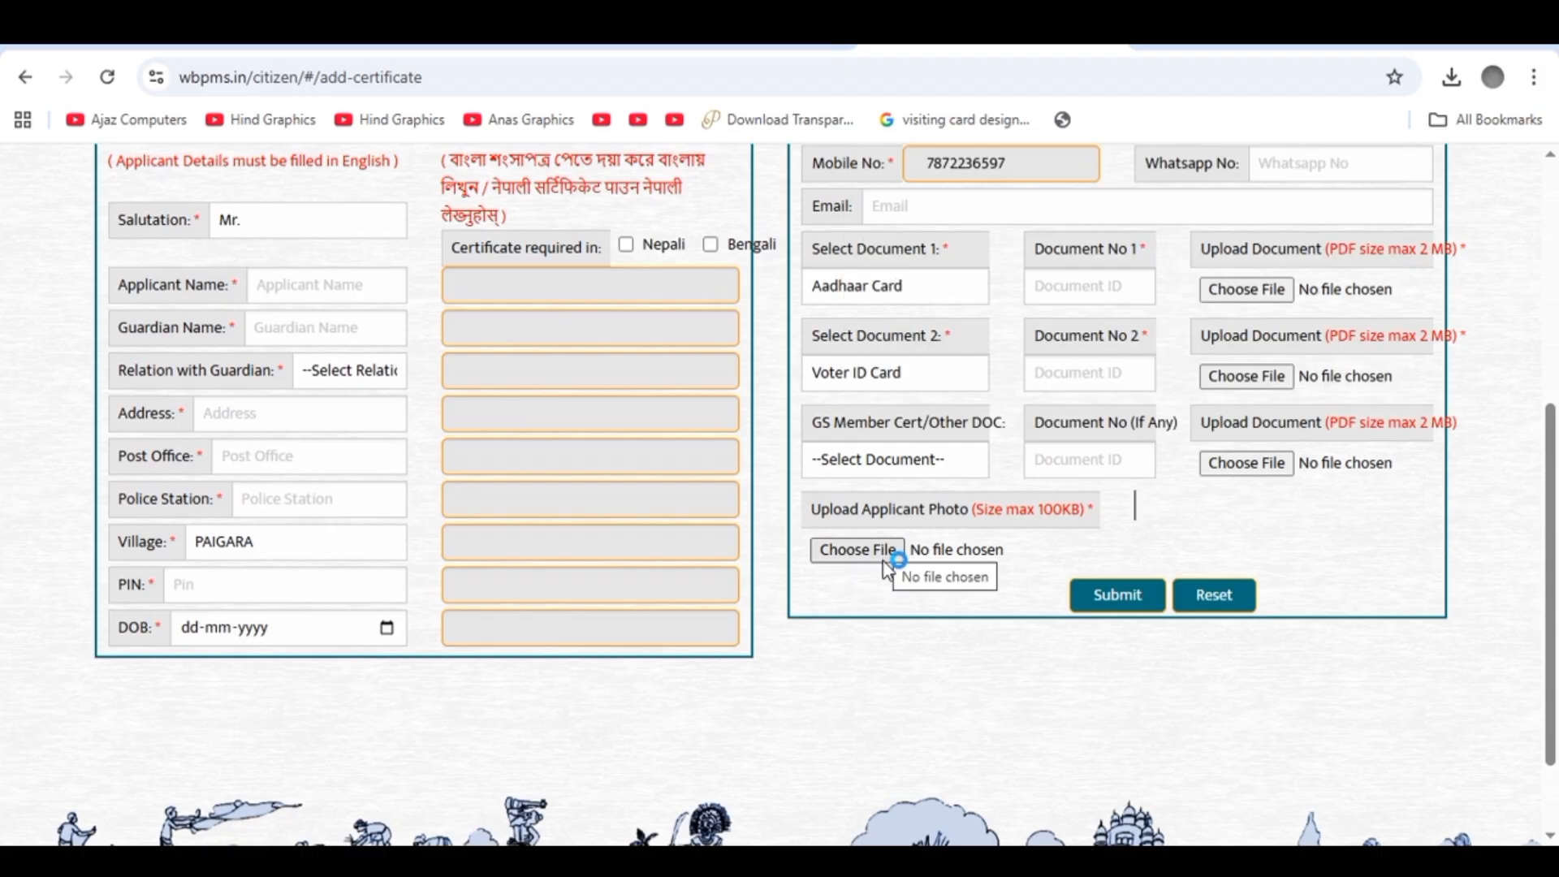
# Review the form and add Distance Certificate to the certificate types applied for
pyautogui.scroll(6, 895, 609)
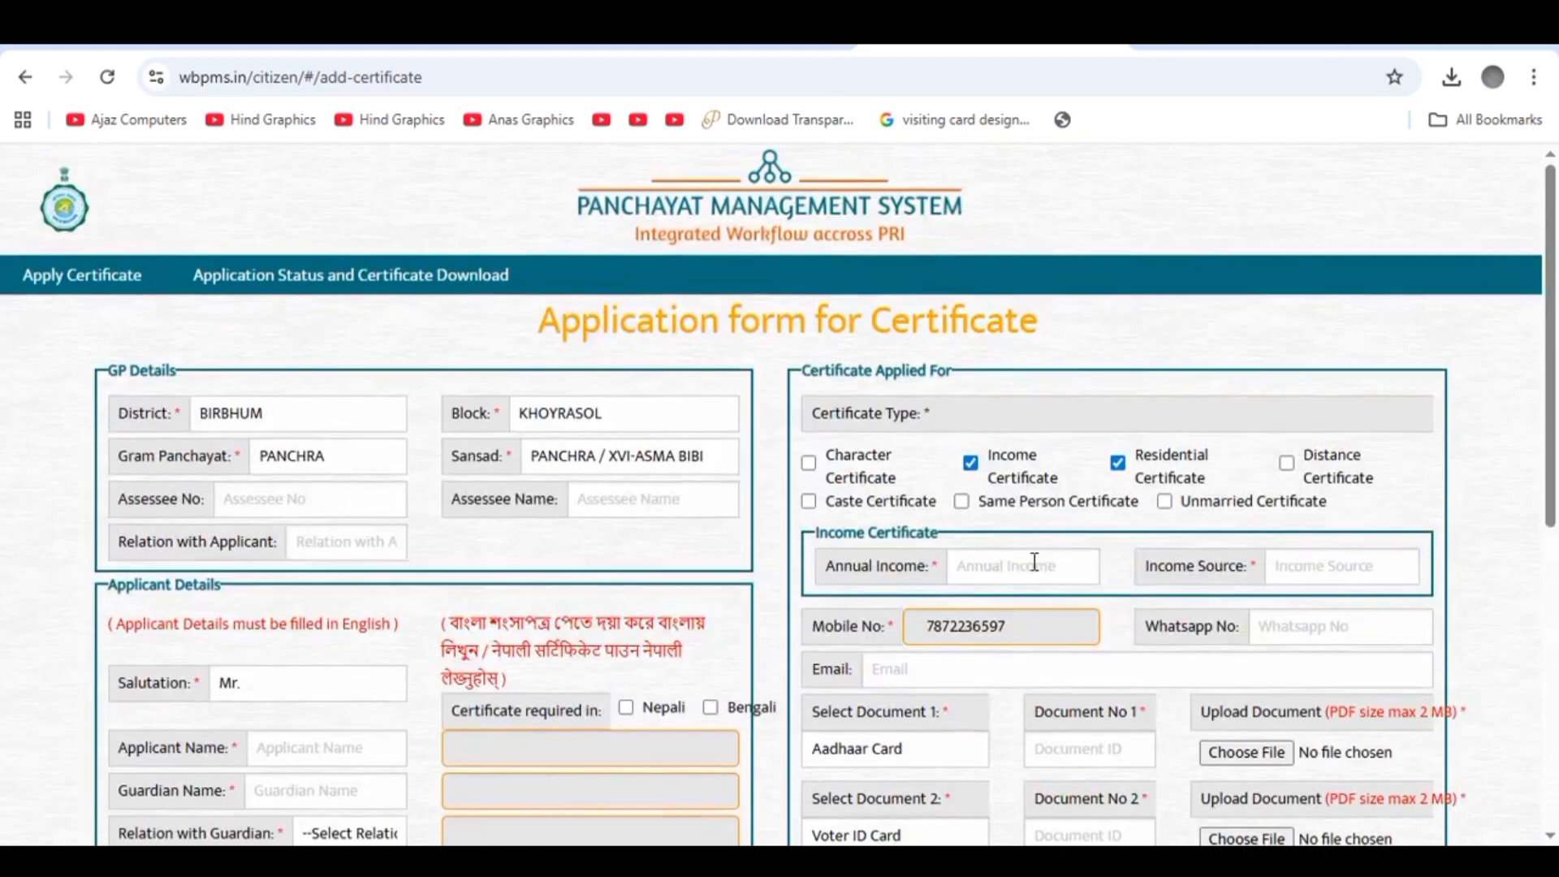
pyautogui.scroll(-4, 905, 563)
pyautogui.scroll(4, 755, 585)
pyautogui.click(1289, 465)
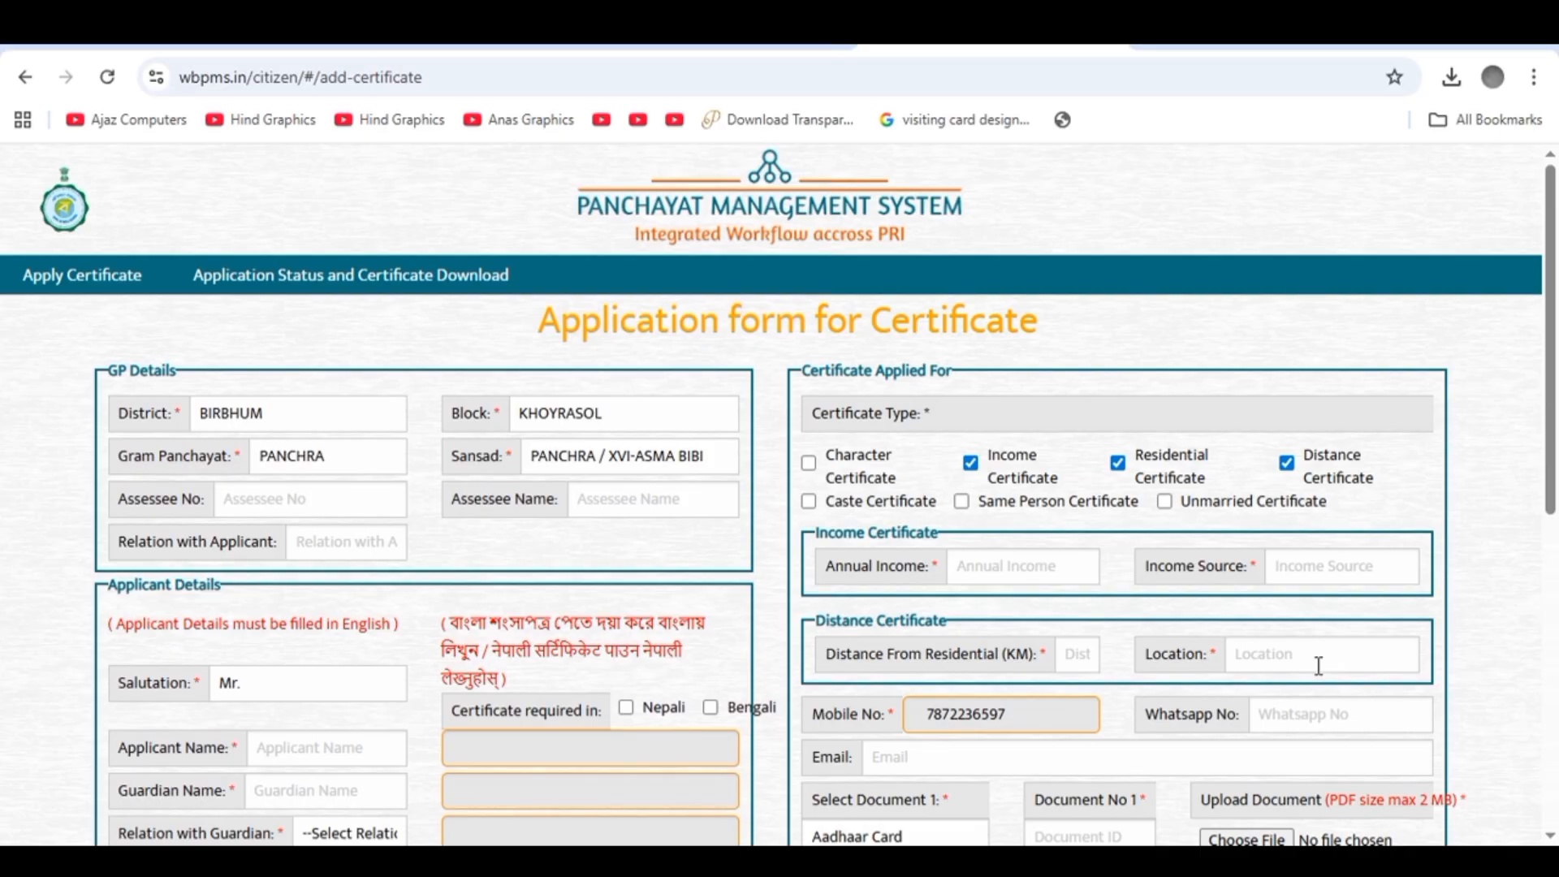
# Add Character, Same Person, Unmarried and Caste Certificate to the certificate types applied for
pyautogui.click(812, 466)
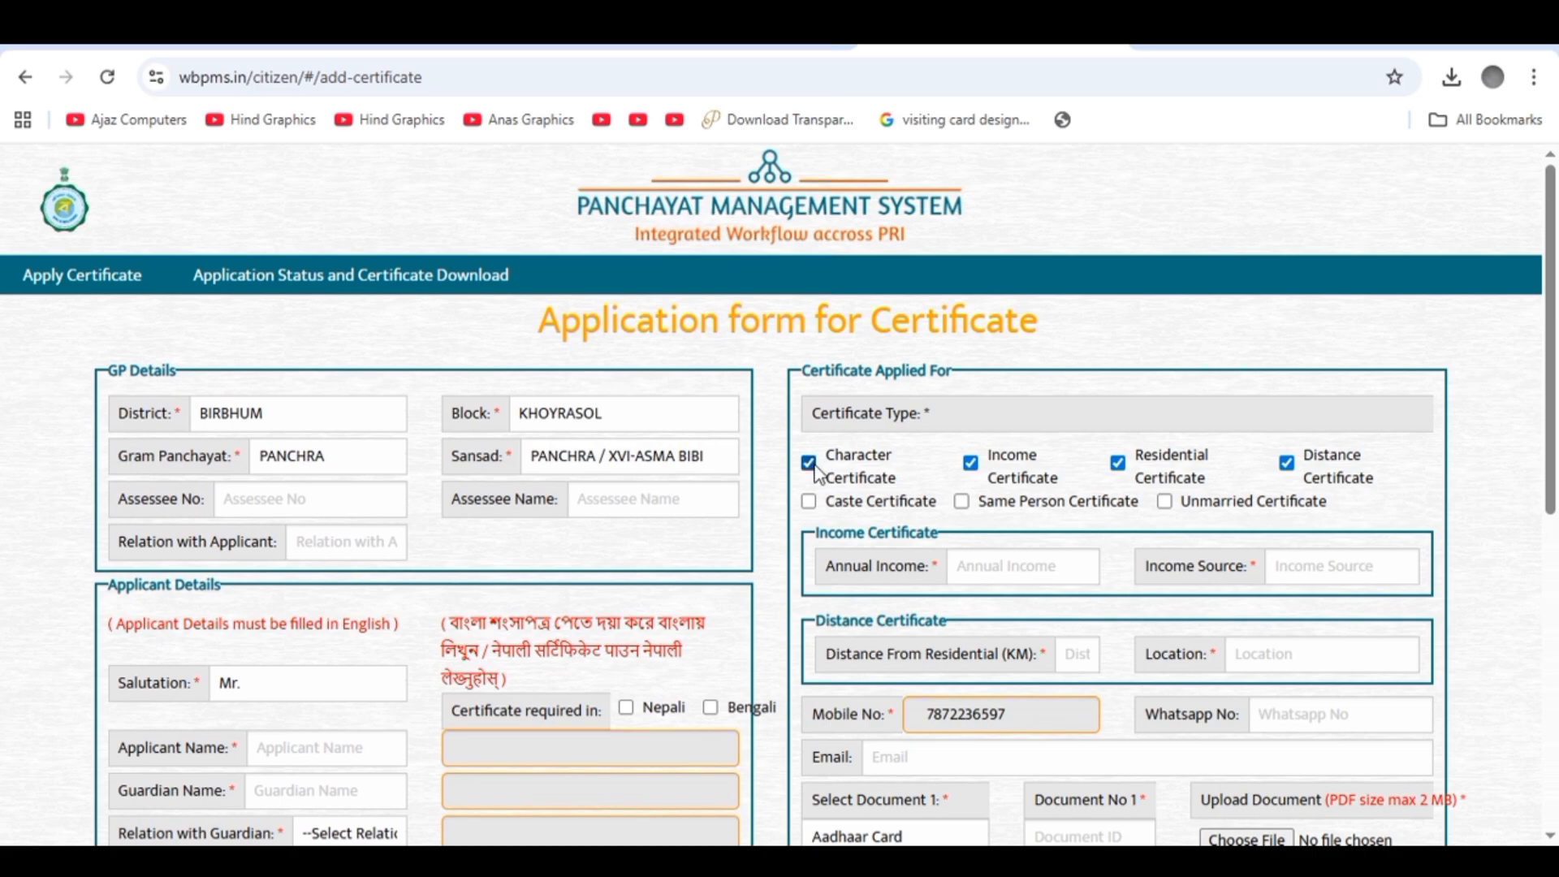
pyautogui.click(964, 502)
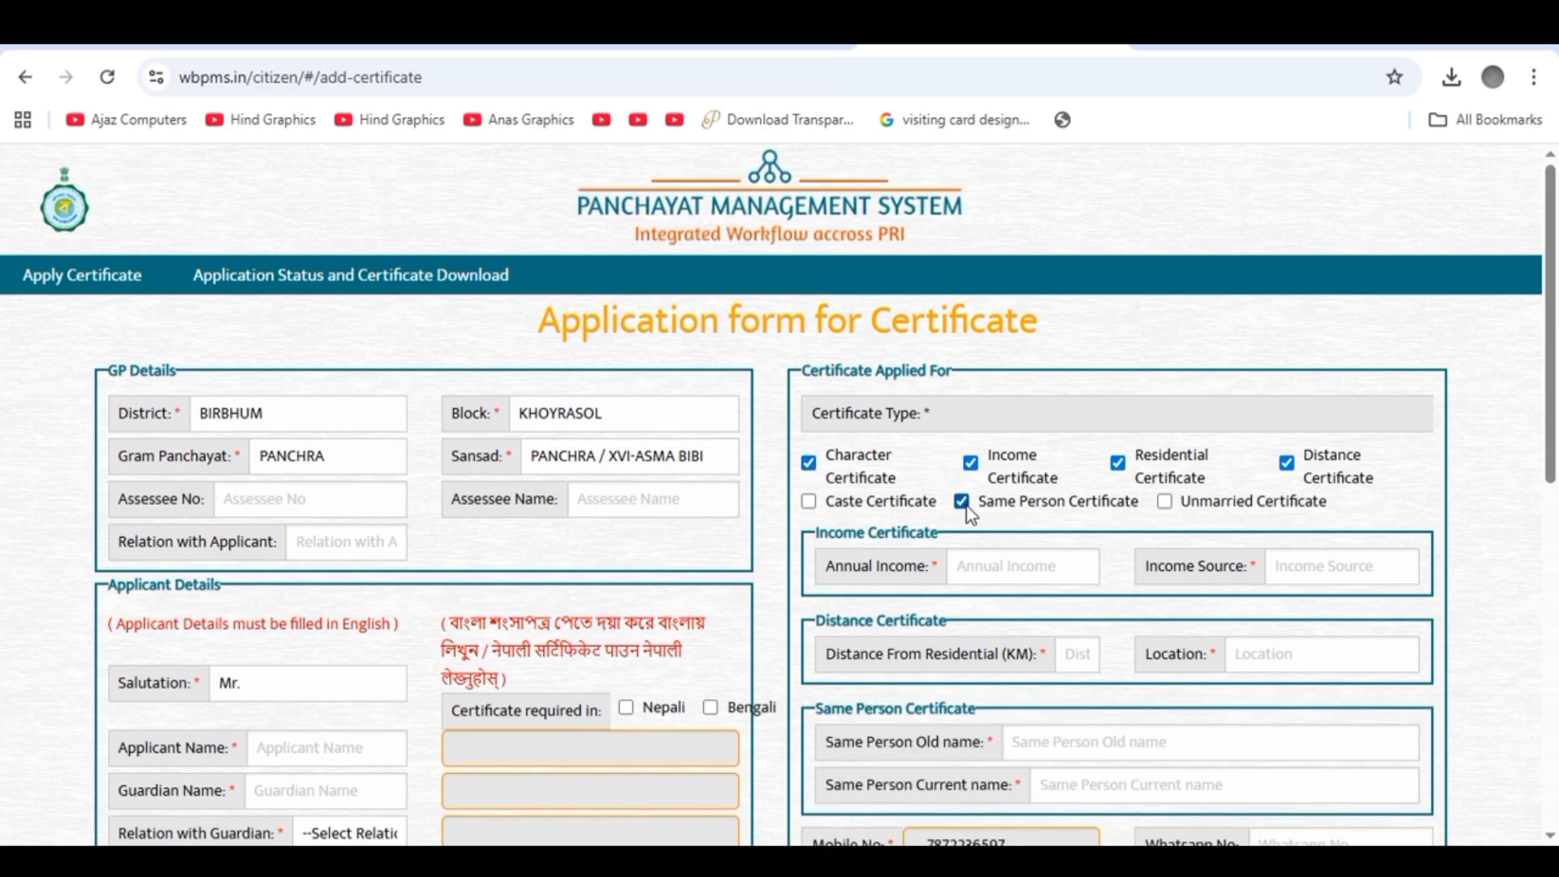
pyautogui.scroll(-1, 1286, 637)
pyautogui.scroll(-1, 1286, 610)
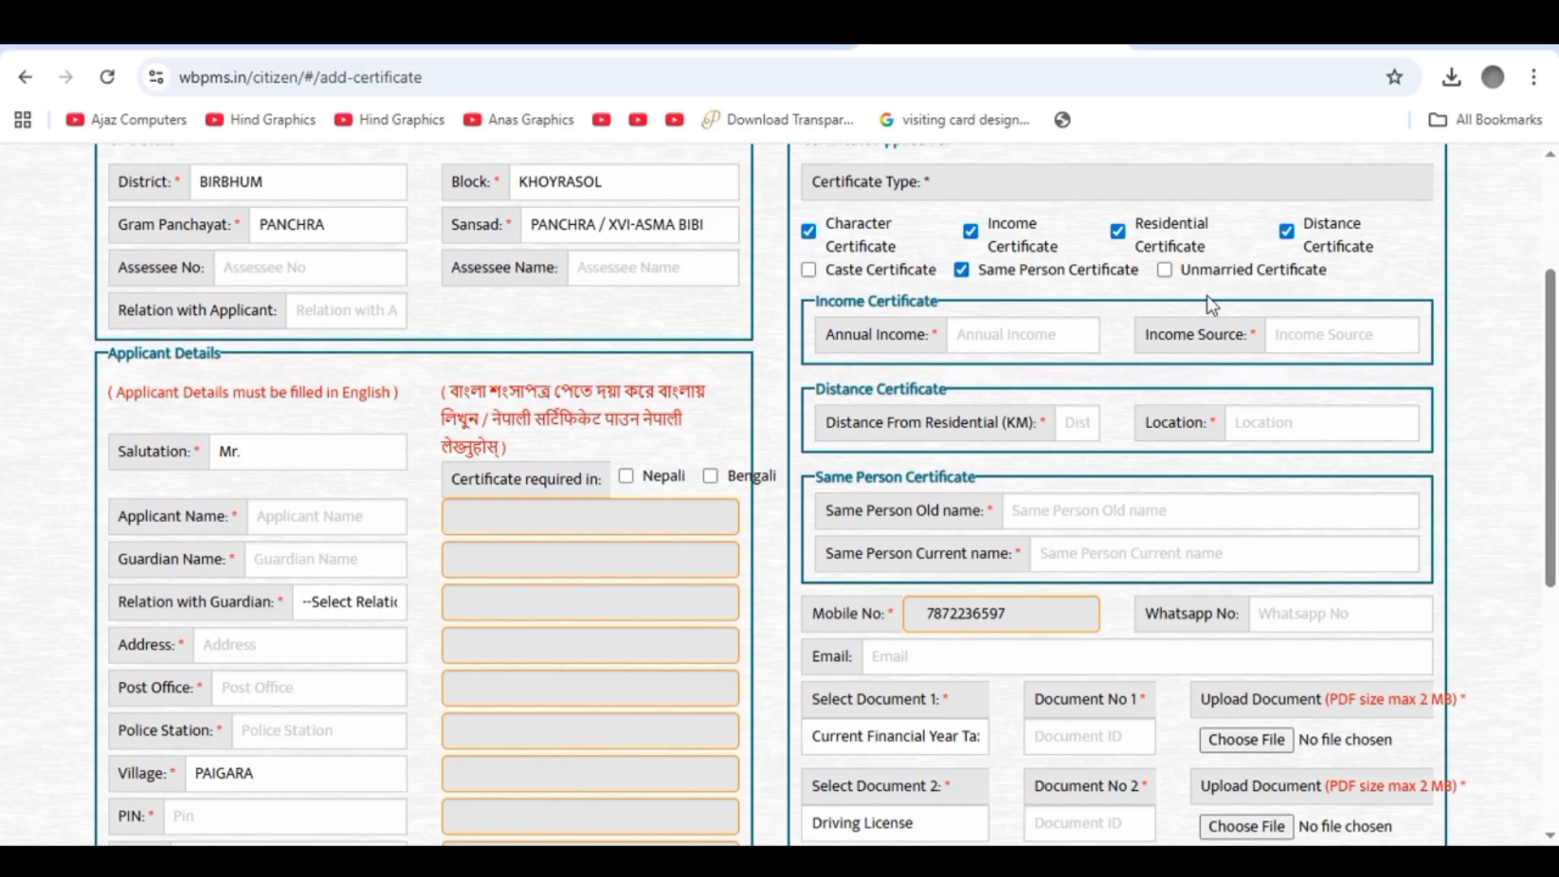
pyautogui.click(1165, 271)
pyautogui.click(807, 271)
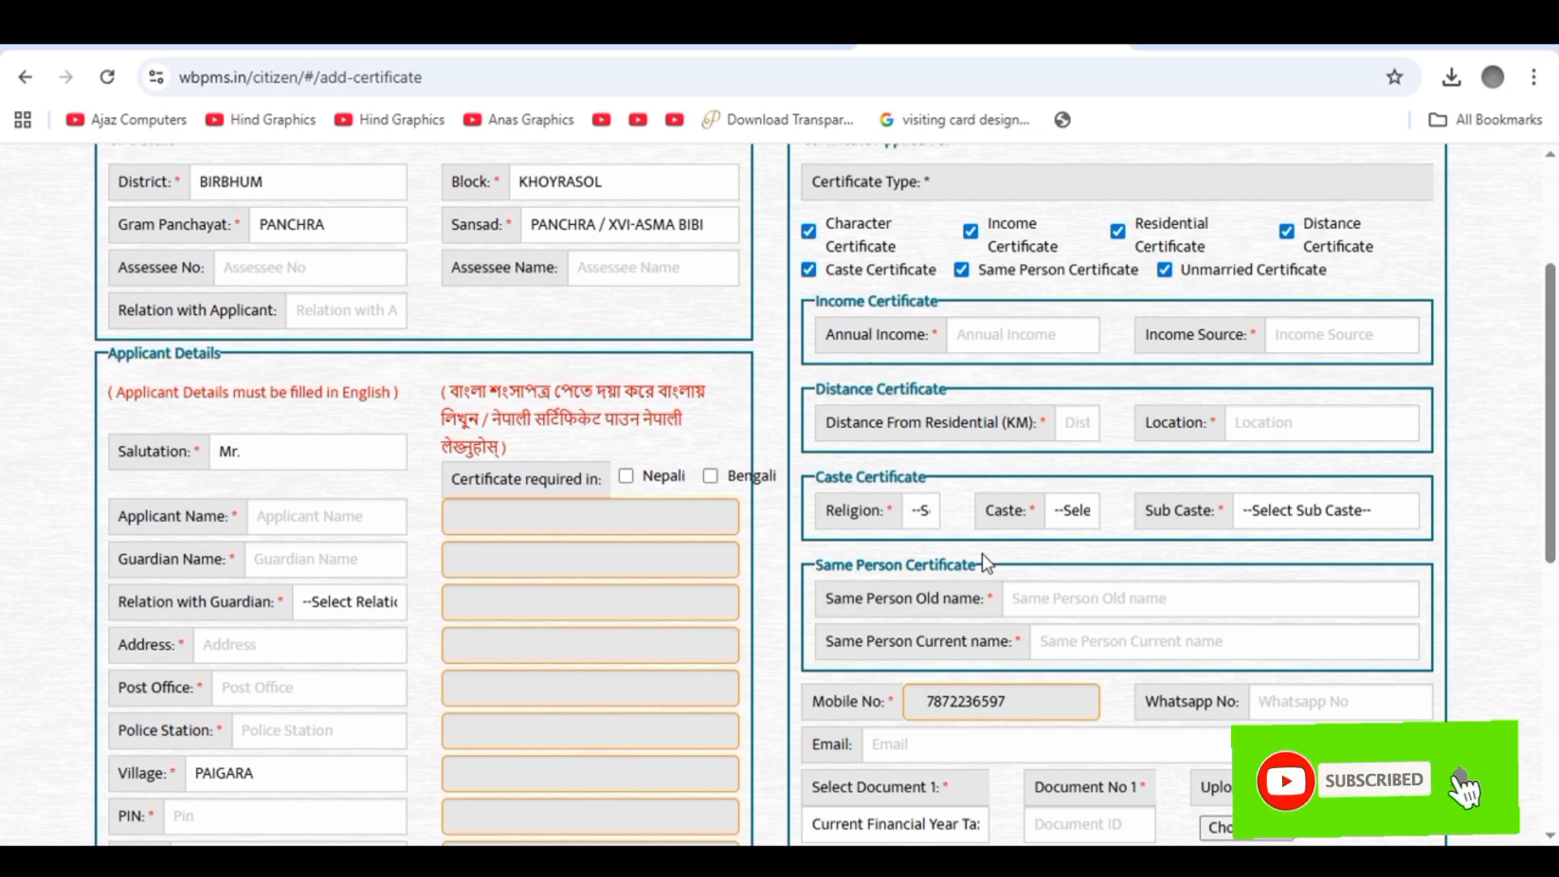
# Fill in the Caste Certificate details with religion Islam, caste OBC-A and sub caste Basni / Bosni (Muslim)
pyautogui.click(913, 519)
pyautogui.click(1078, 520)
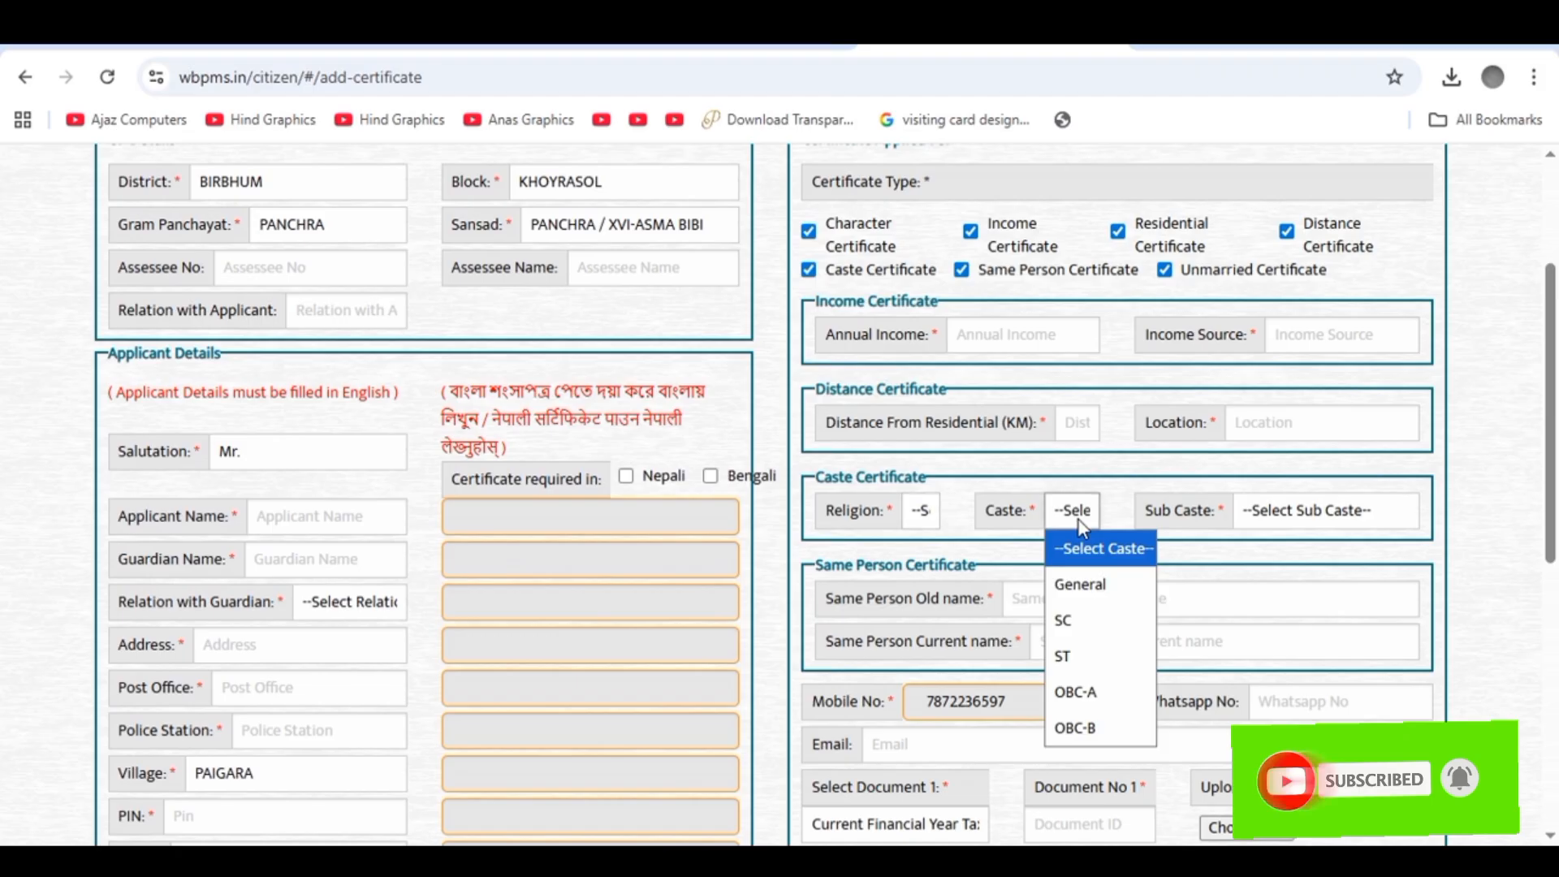
pyautogui.click(1307, 518)
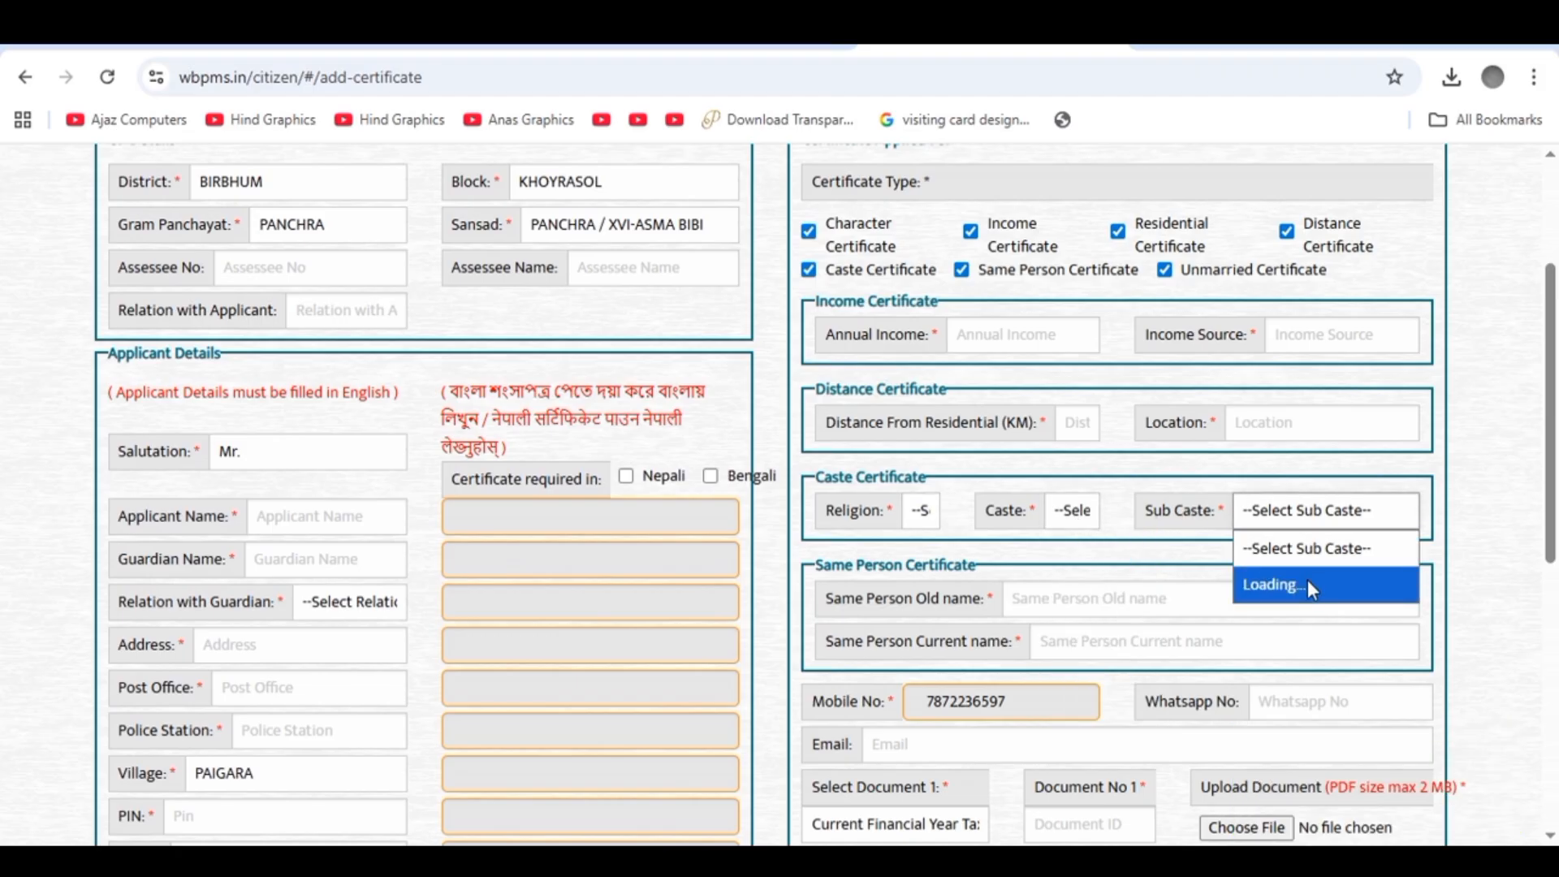
pyautogui.click(919, 516)
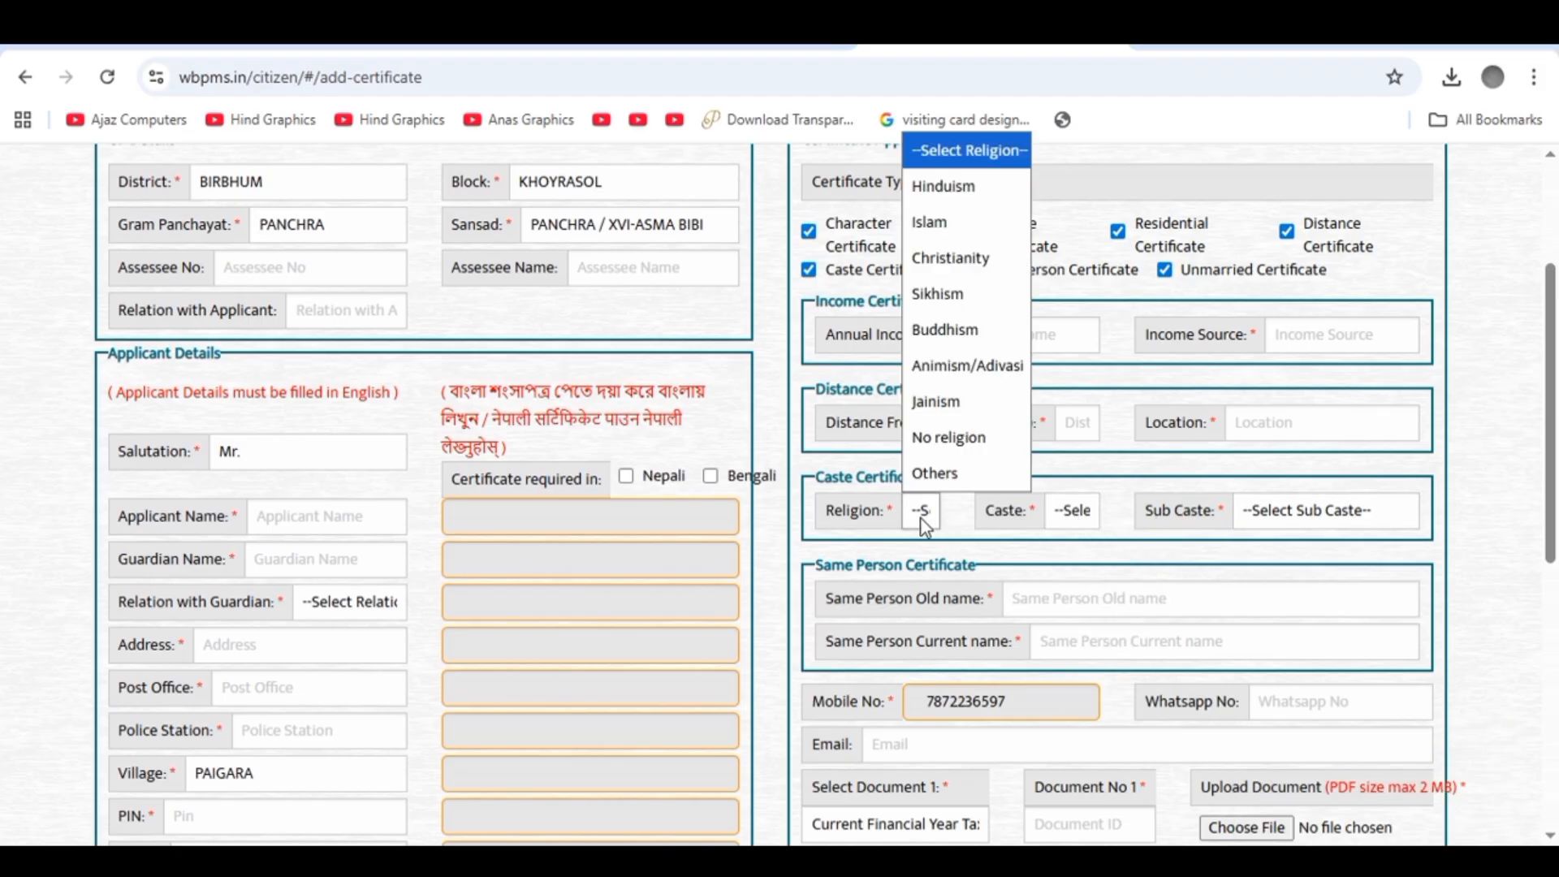
pyautogui.click(934, 222)
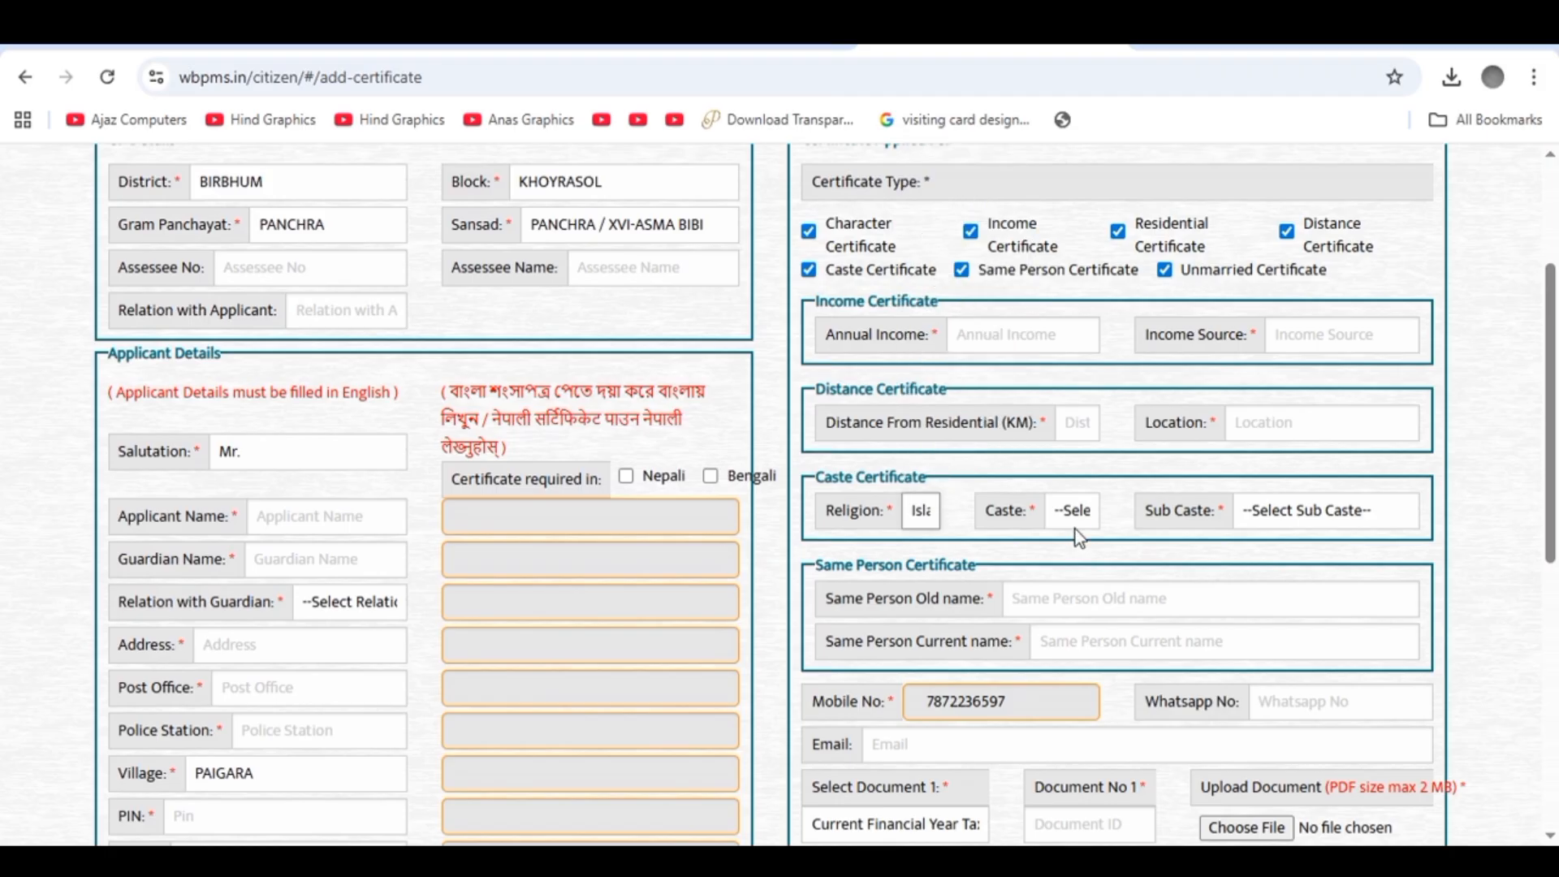
pyautogui.click(1074, 512)
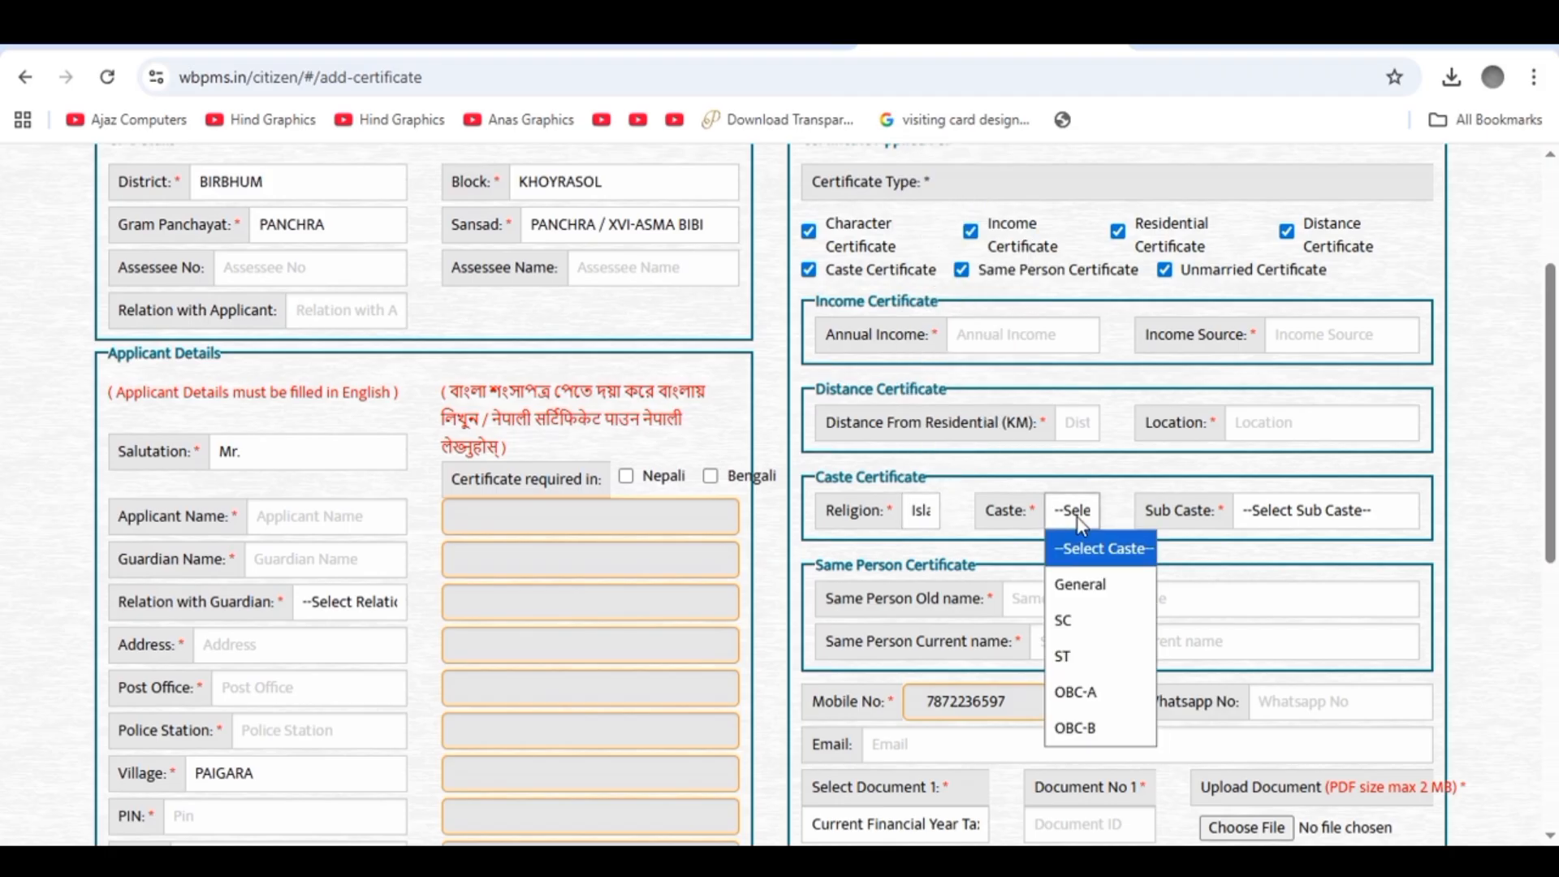
pyautogui.click(1087, 690)
pyautogui.click(1294, 510)
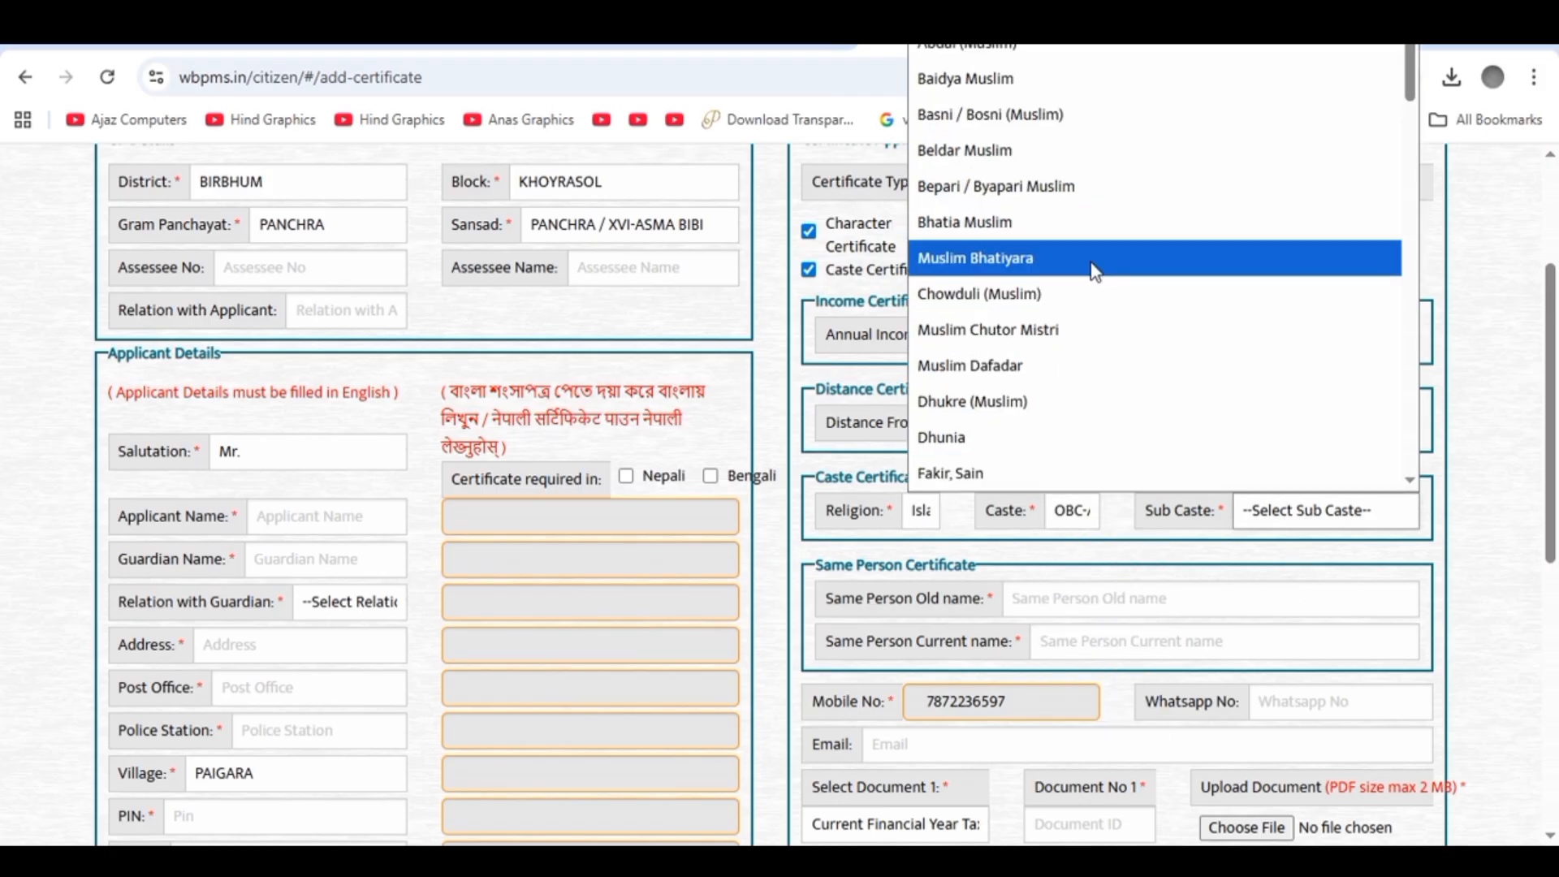
pyautogui.click(1022, 129)
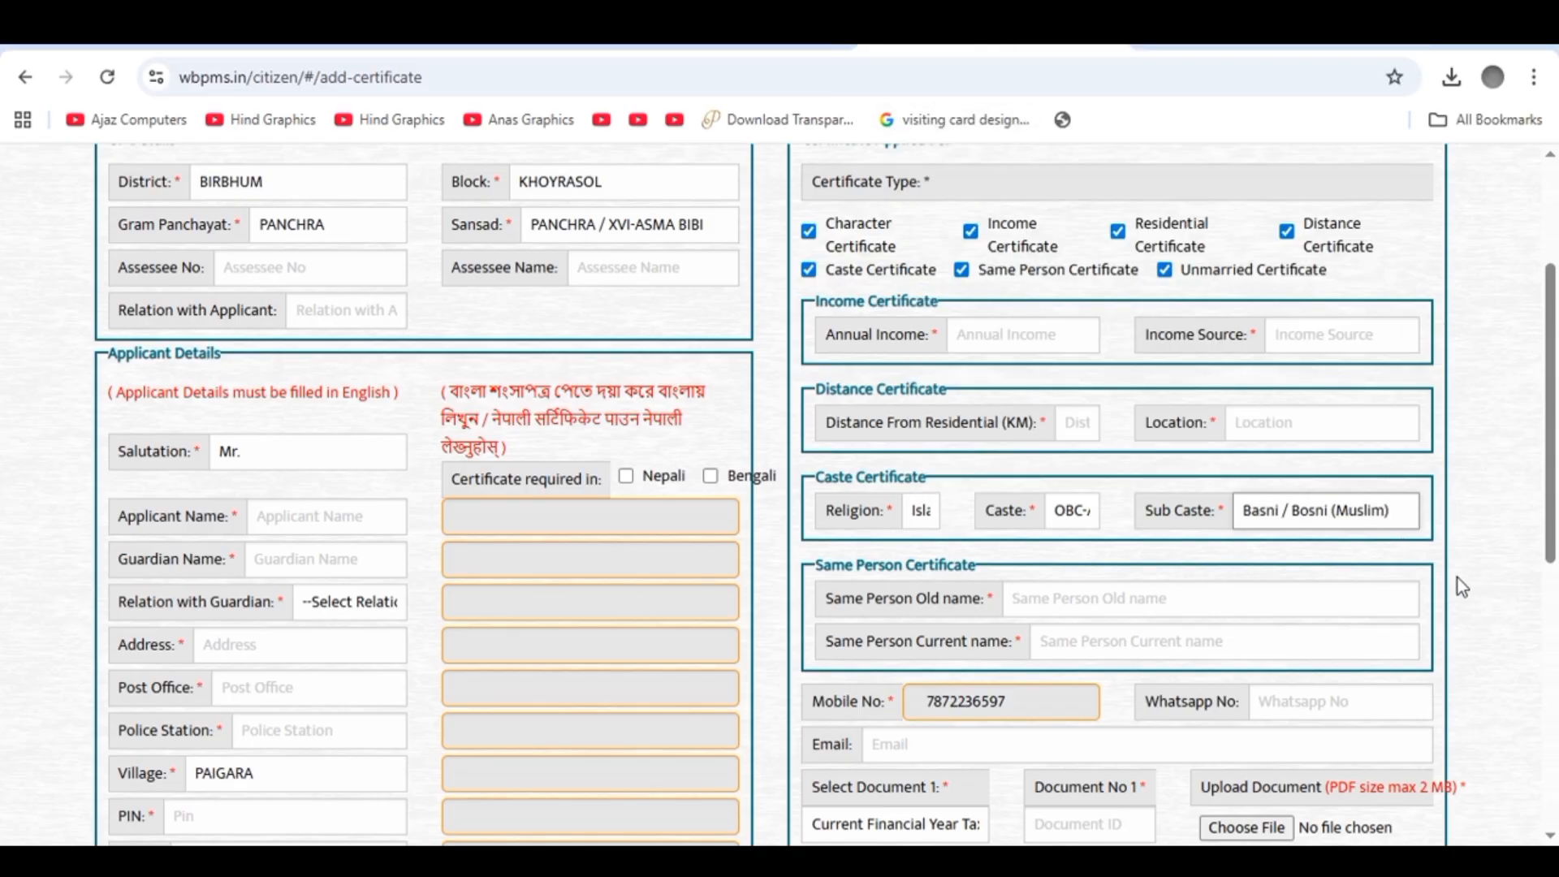
# Review the whole application form and submit it
pyautogui.scroll(-3, 1466, 572)
pyautogui.scroll(-3, 1466, 567)
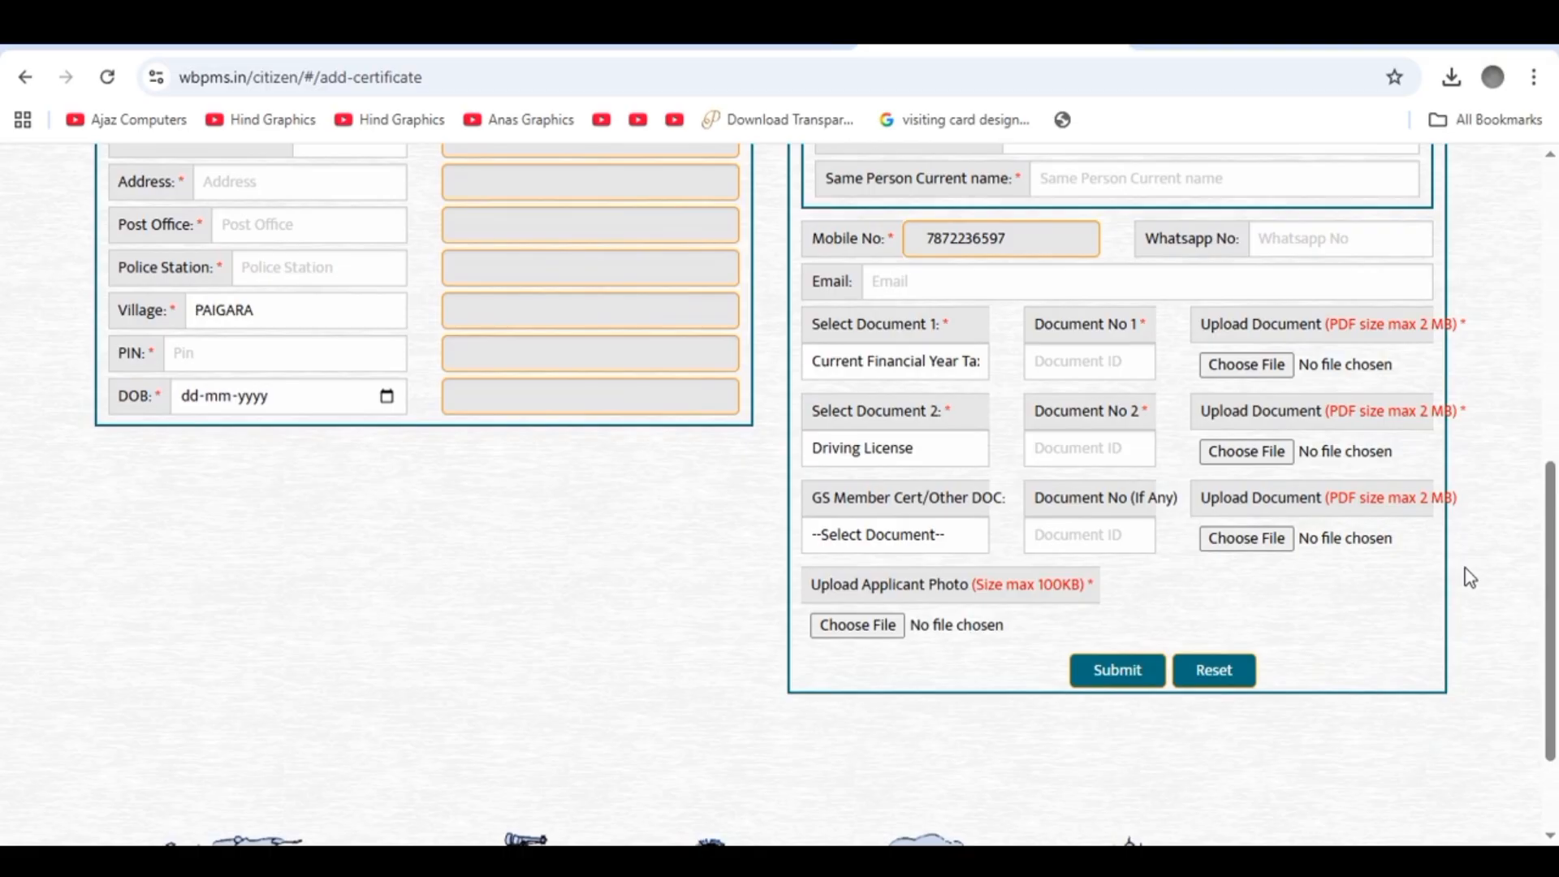
pyautogui.scroll(9, 1469, 578)
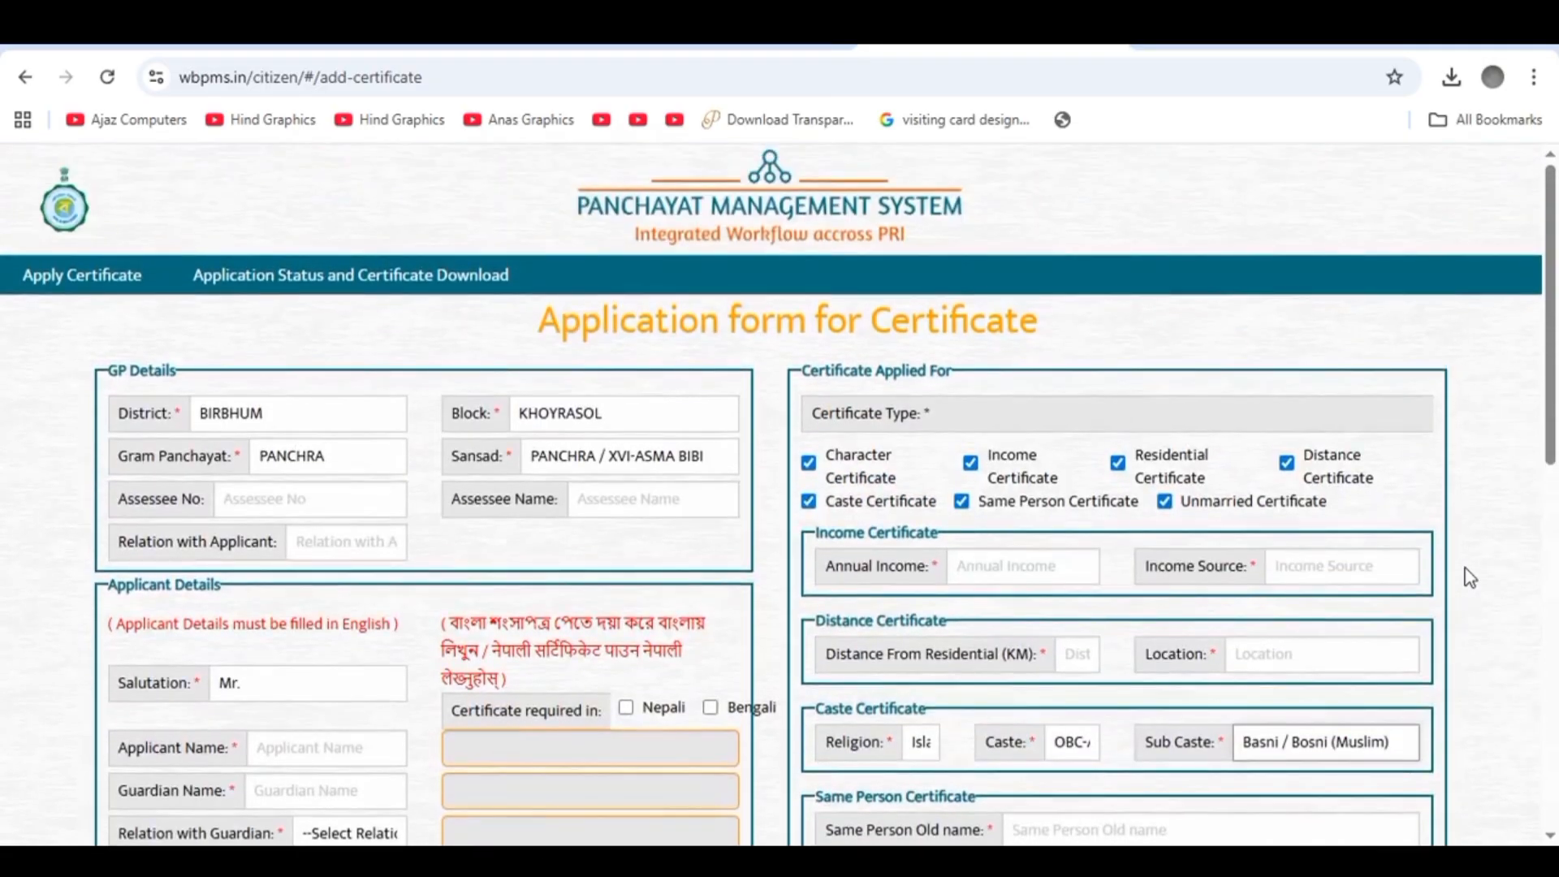
pyautogui.scroll(-4, 1469, 578)
pyautogui.scroll(-5, 1469, 578)
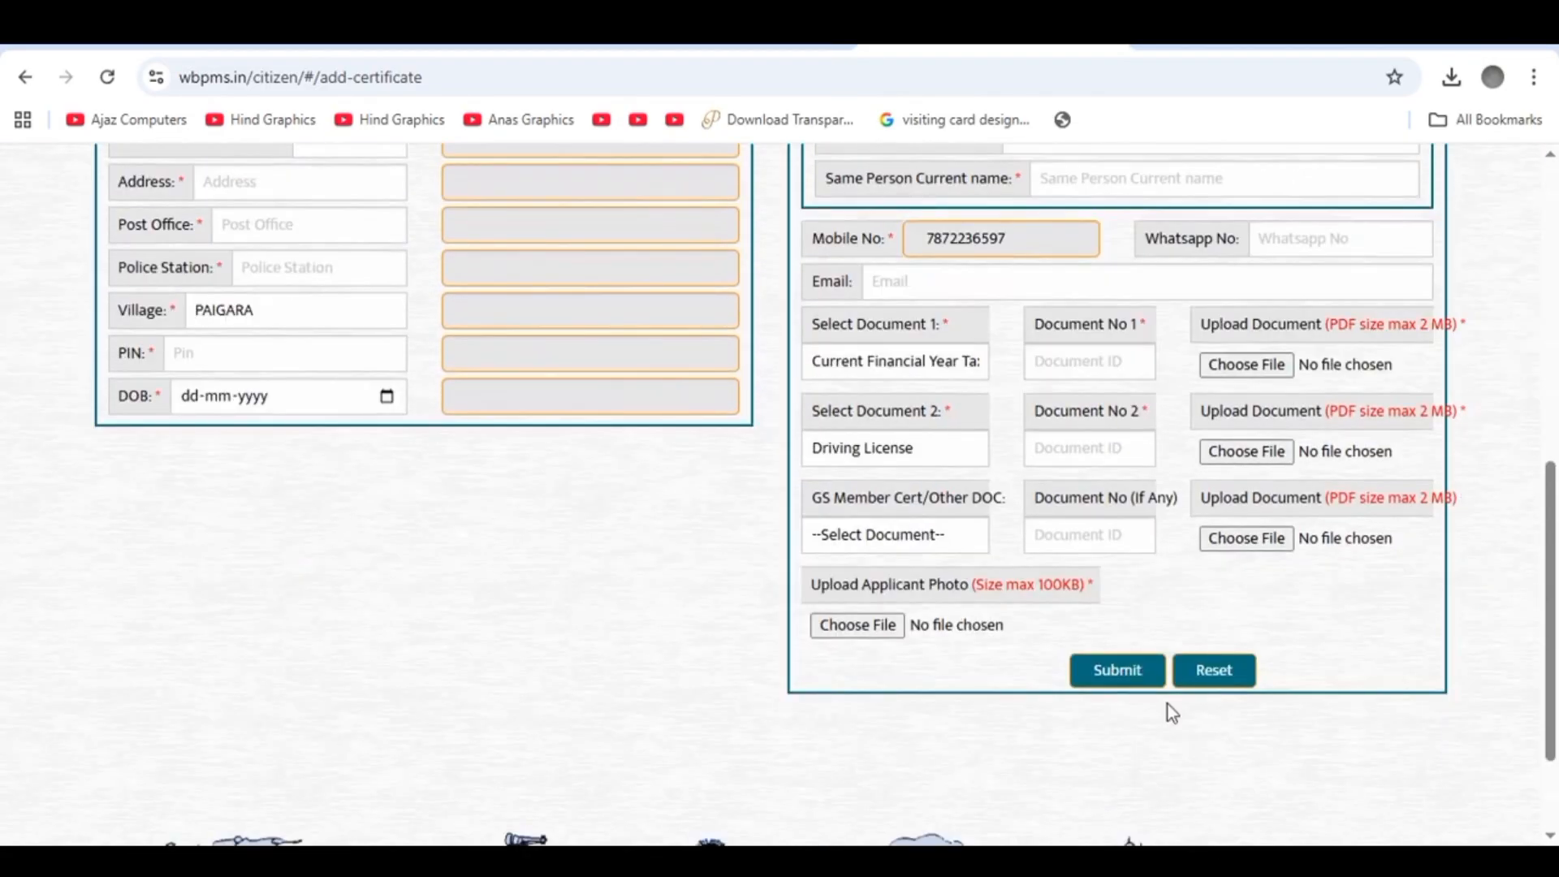
pyautogui.click(1123, 684)
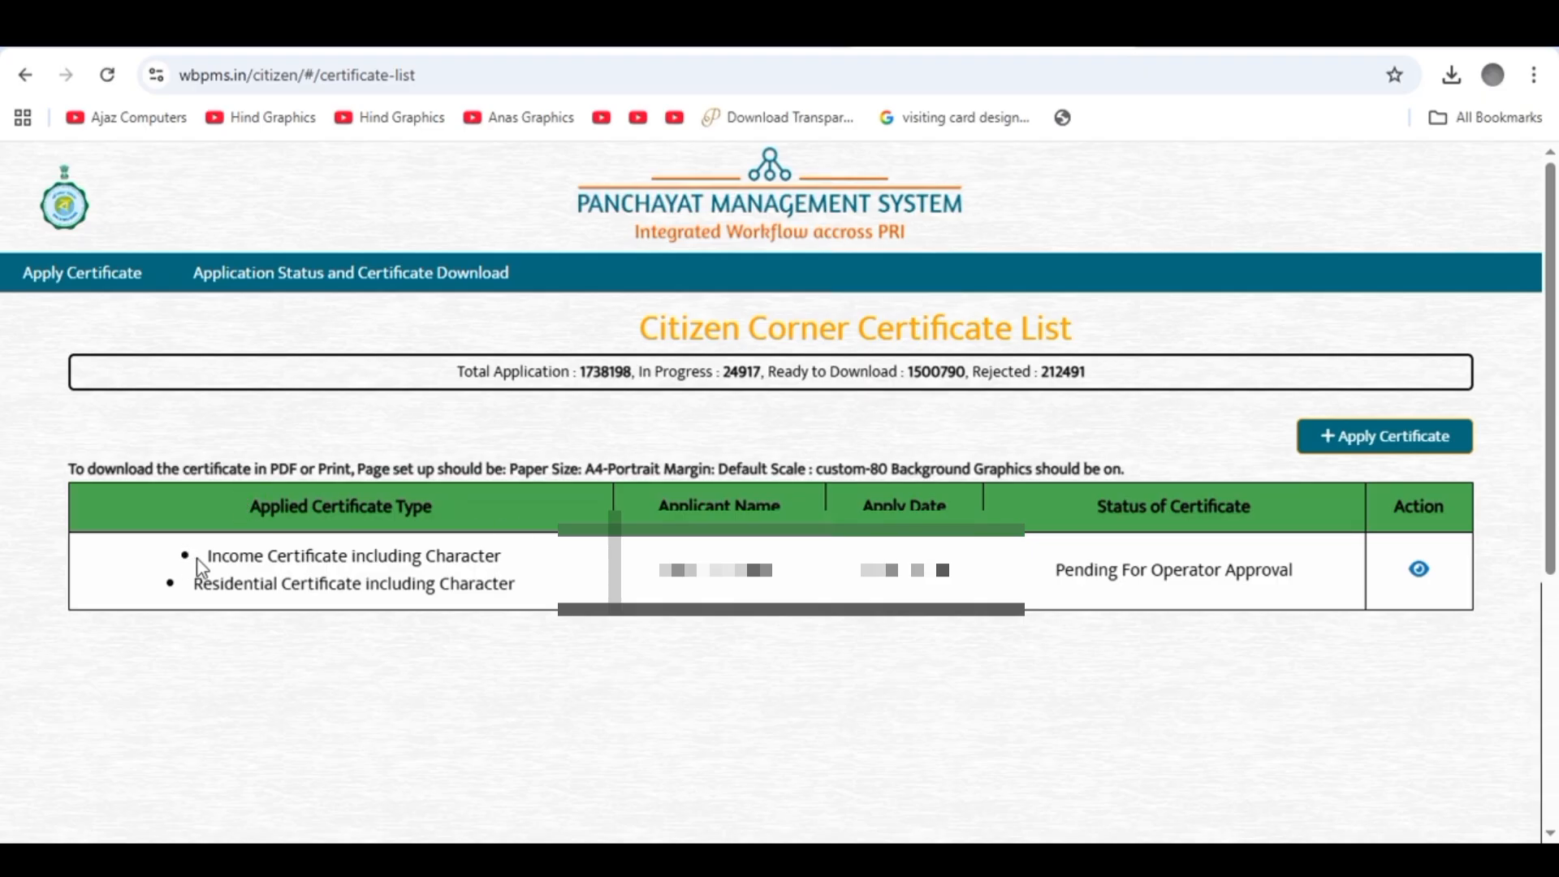
# Examine the applied certificate types of the application in the Citizen Corner Certificate List
pyautogui.moveTo(206, 558); pyautogui.dragTo(543, 598)
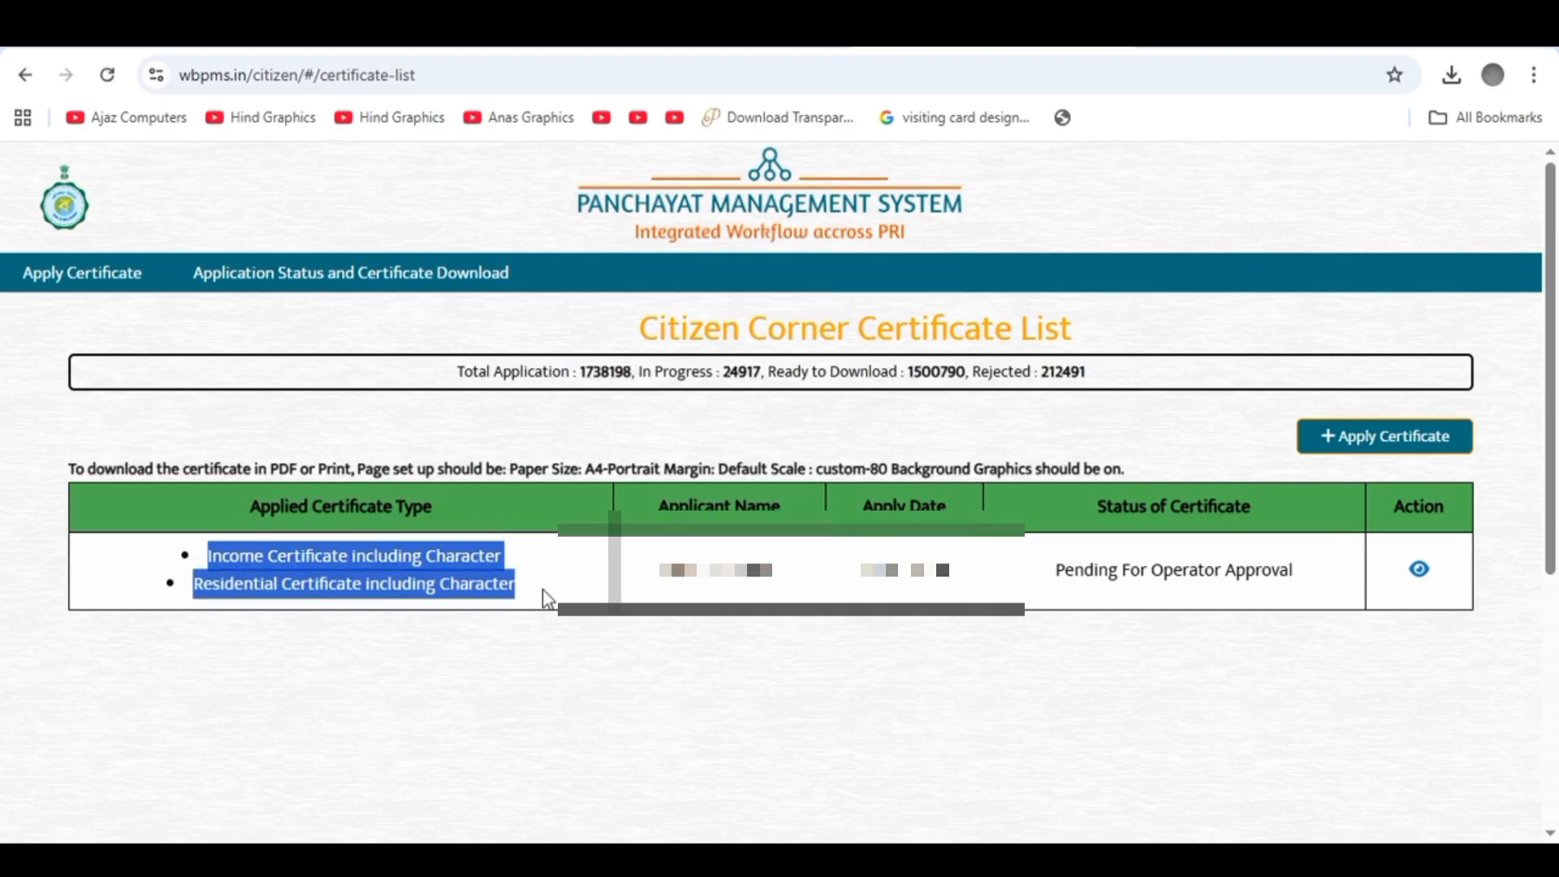
pyautogui.click(280, 587)
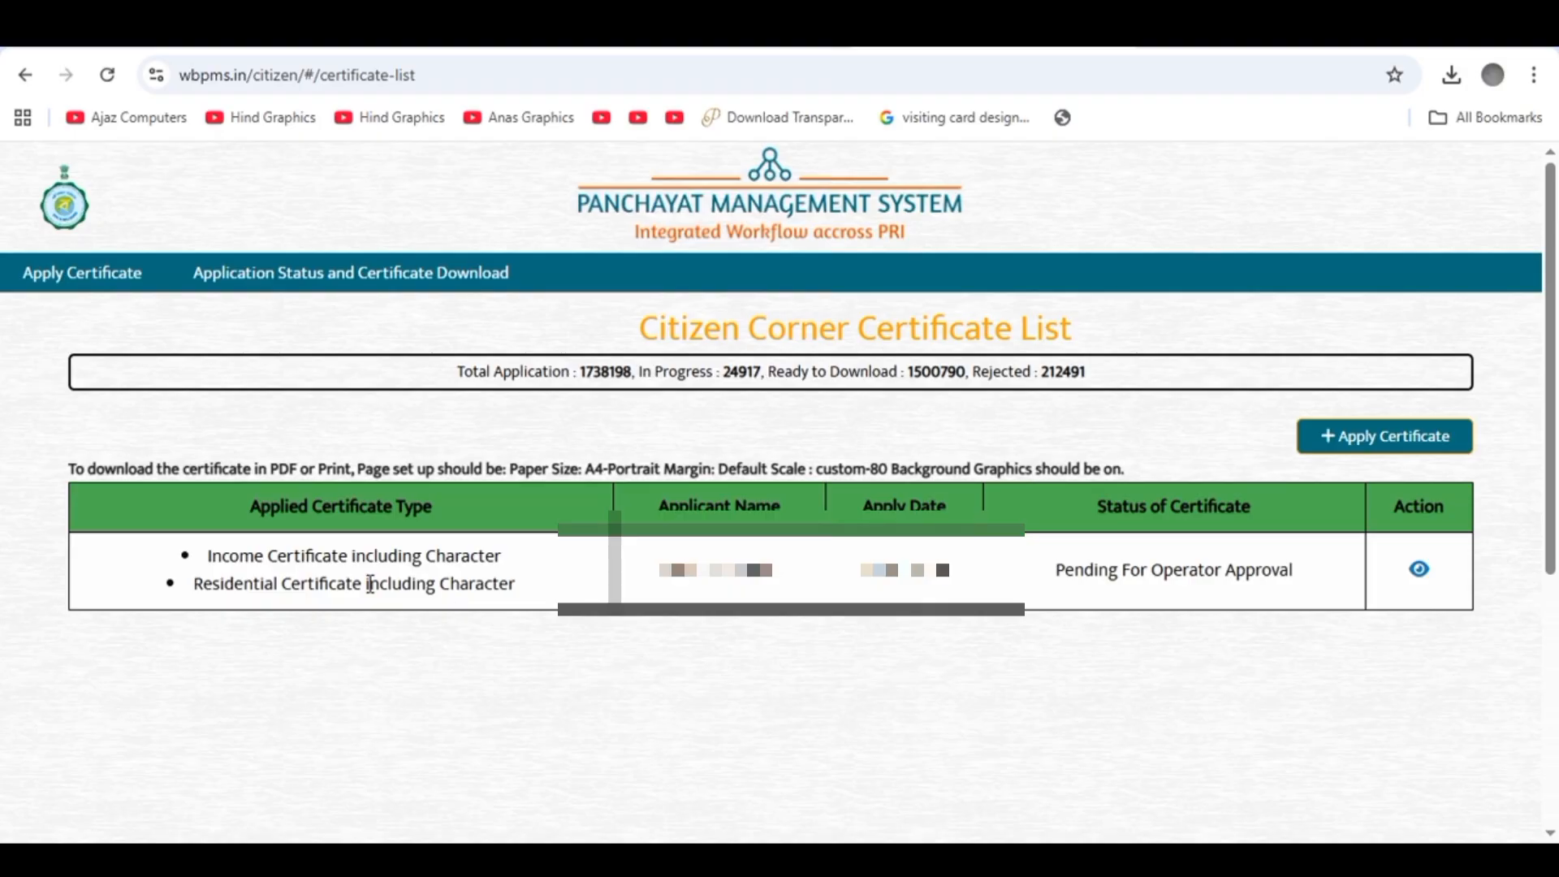
pyautogui.moveTo(204, 555); pyautogui.dragTo(534, 585)
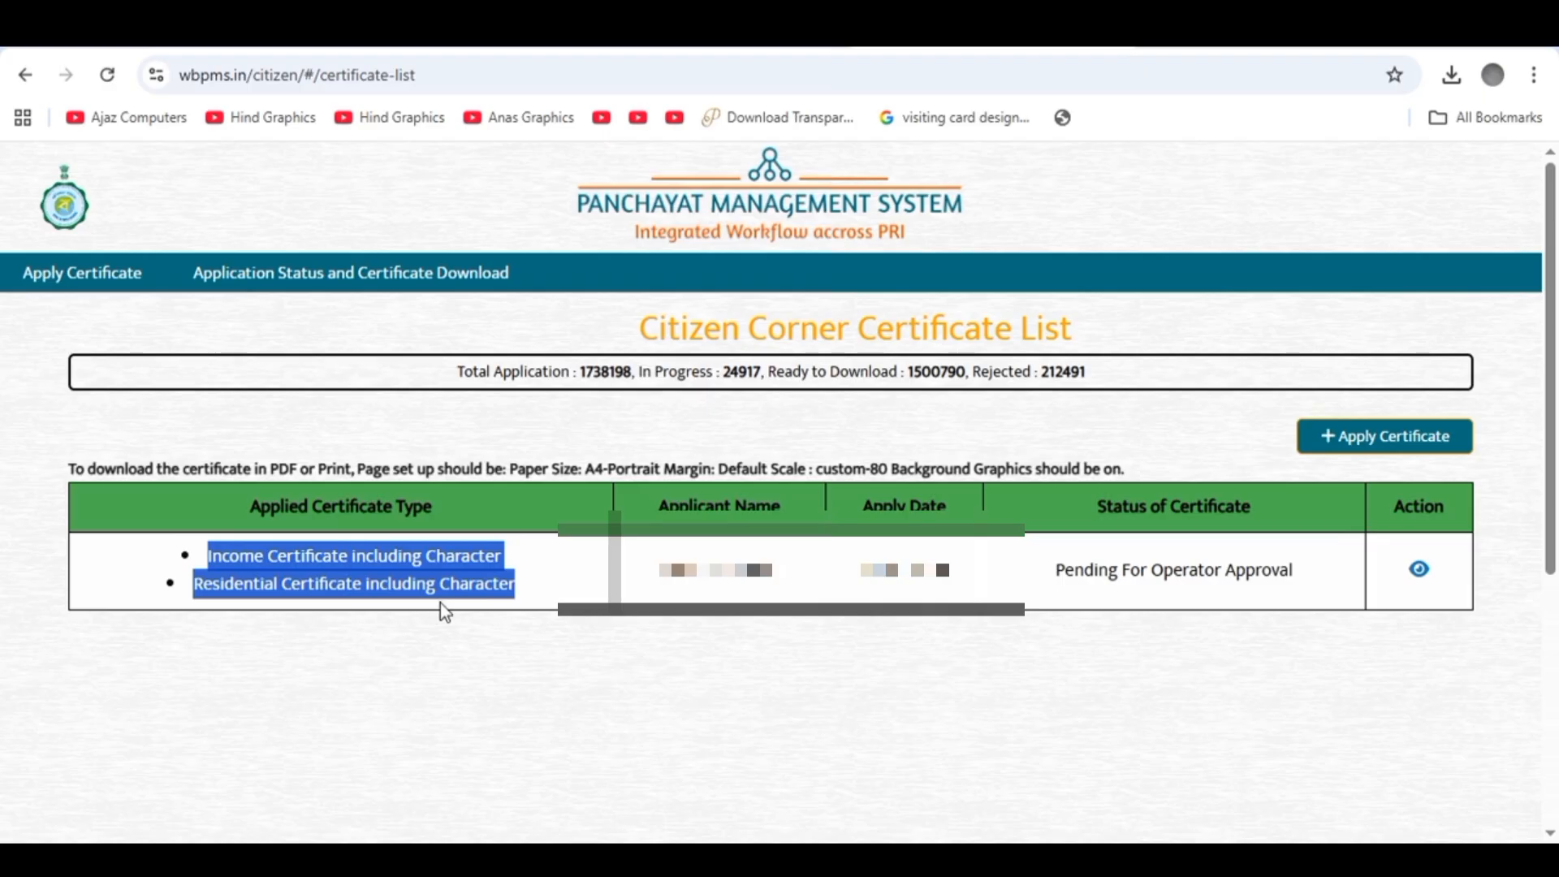
pyautogui.click(714, 568)
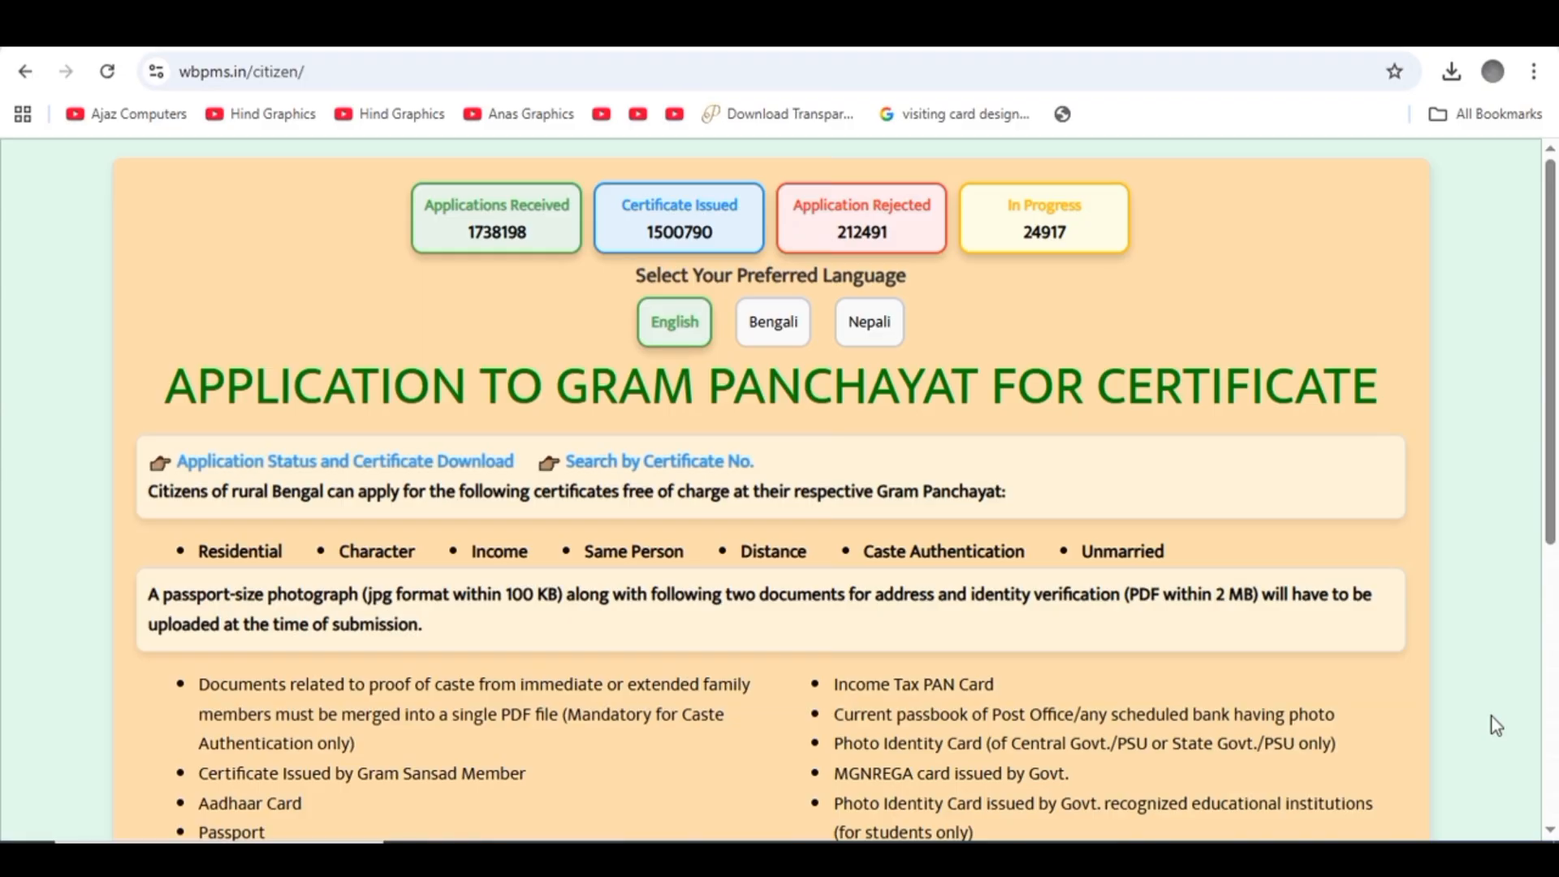
# Review the certificate instructions, confirm the declaration that all necessary documents are ready for upload, and proceed to Citizen Sign Up
pyautogui.scroll(-3, 1235, 577)
pyautogui.scroll(3, 1083, 473)
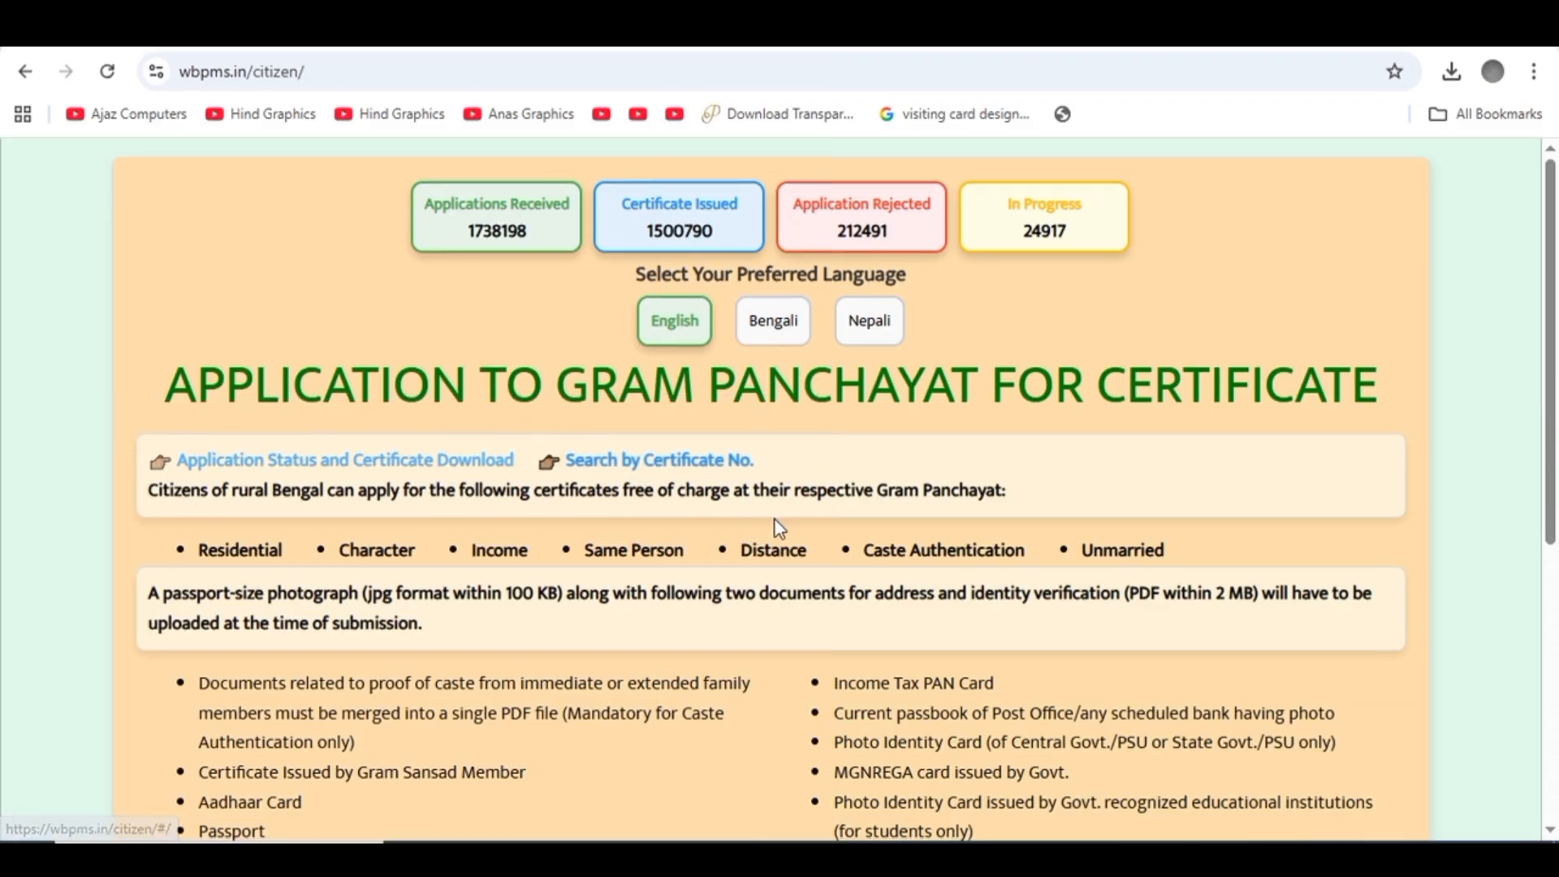
pyautogui.scroll(-4, 778, 530)
pyautogui.scroll(-2, 778, 528)
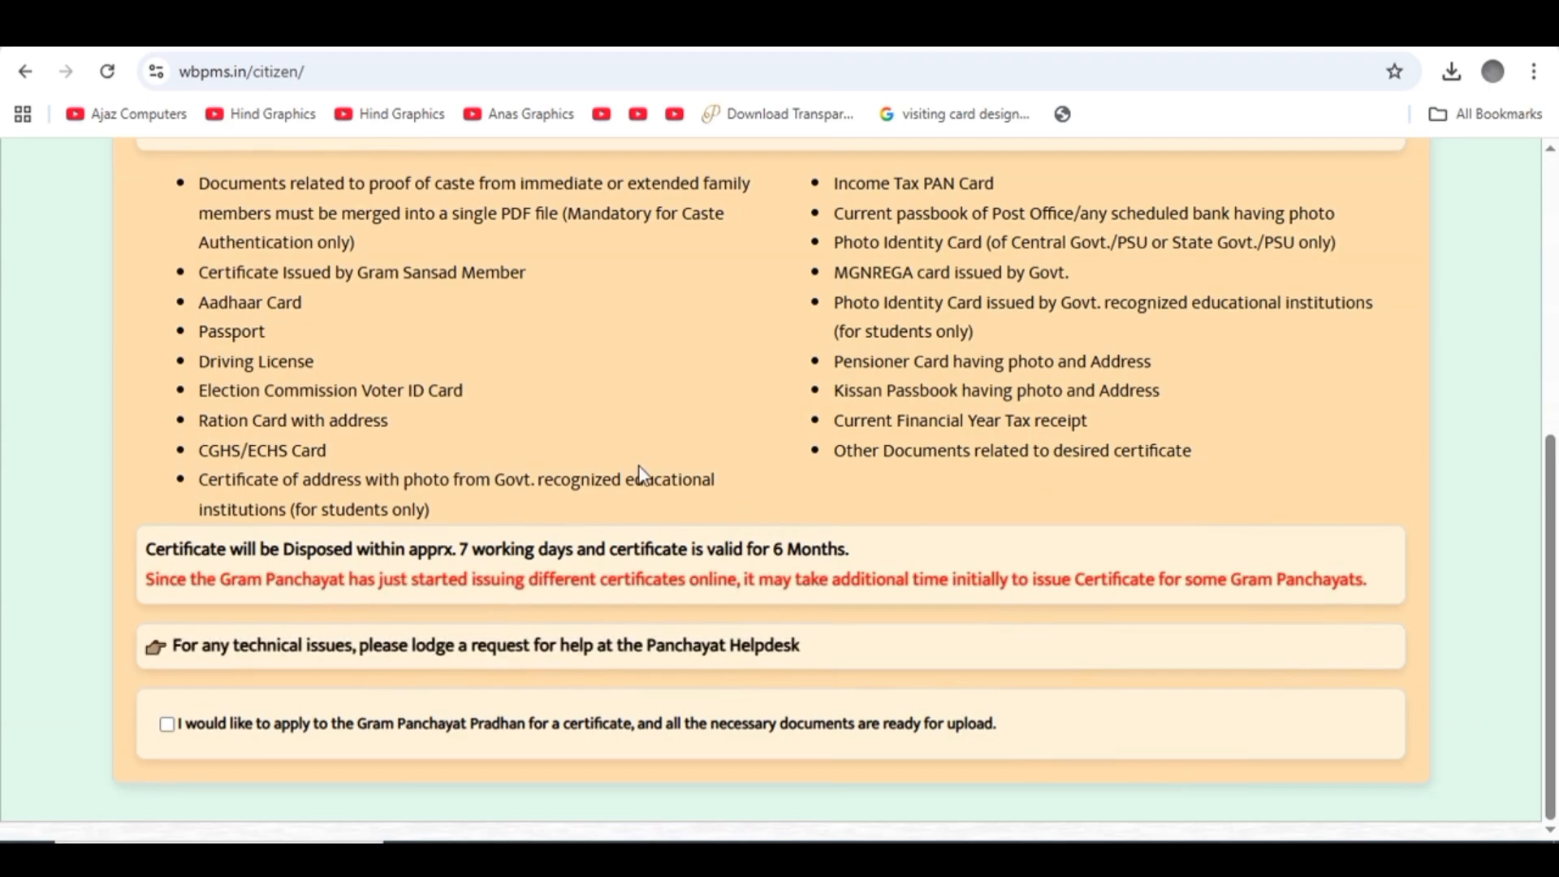
pyautogui.click(168, 728)
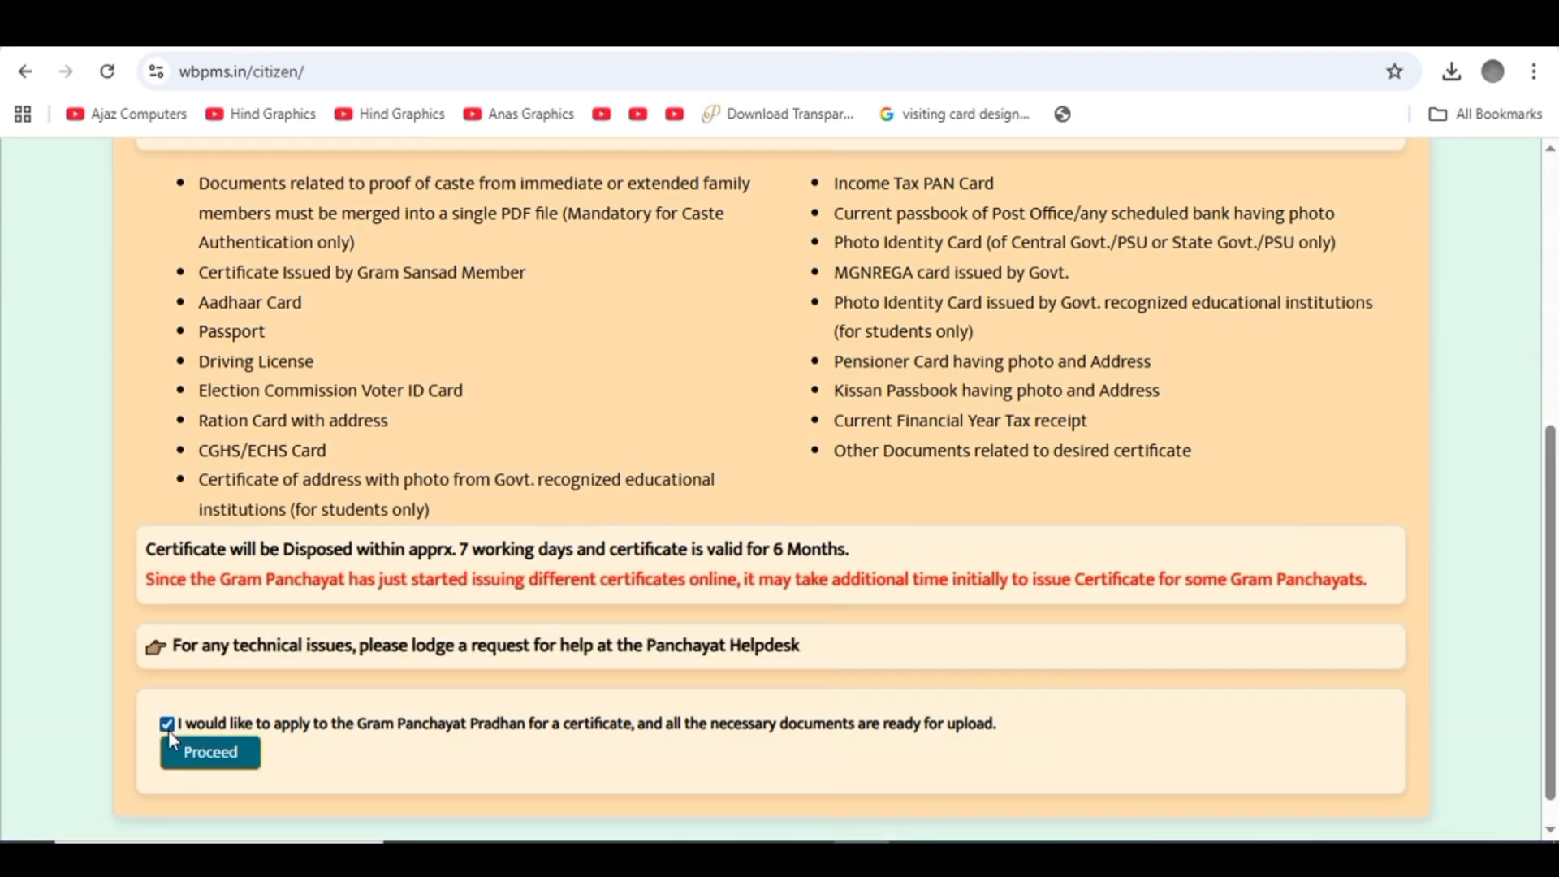
pyautogui.click(202, 758)
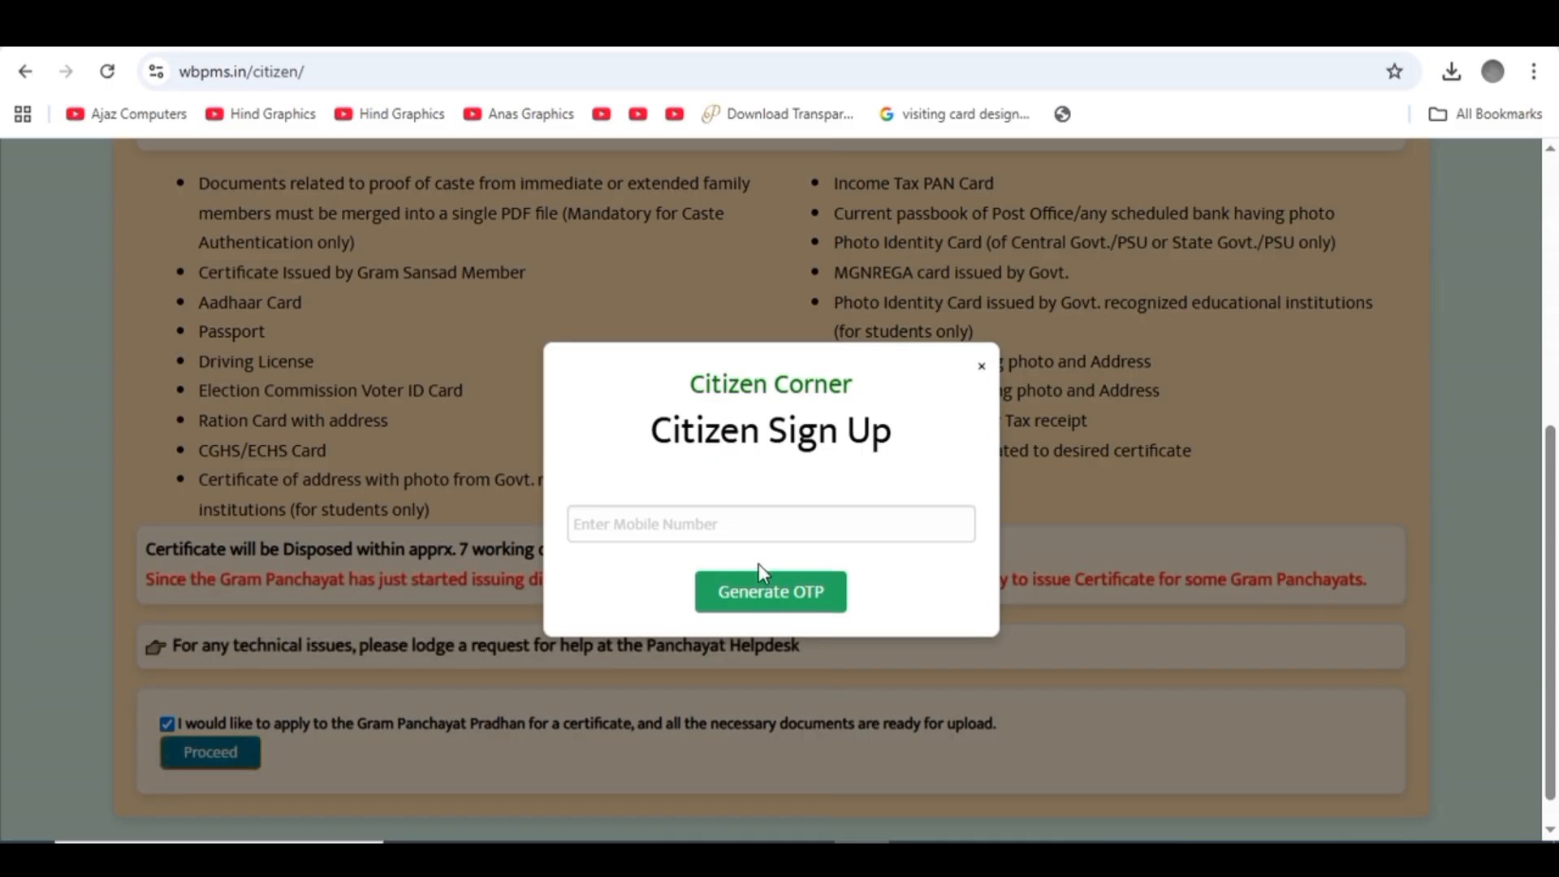
# Sign in to Citizen Corner by entering the mobile number and verifying the one-time password sent to it
pyautogui.click(762, 524)
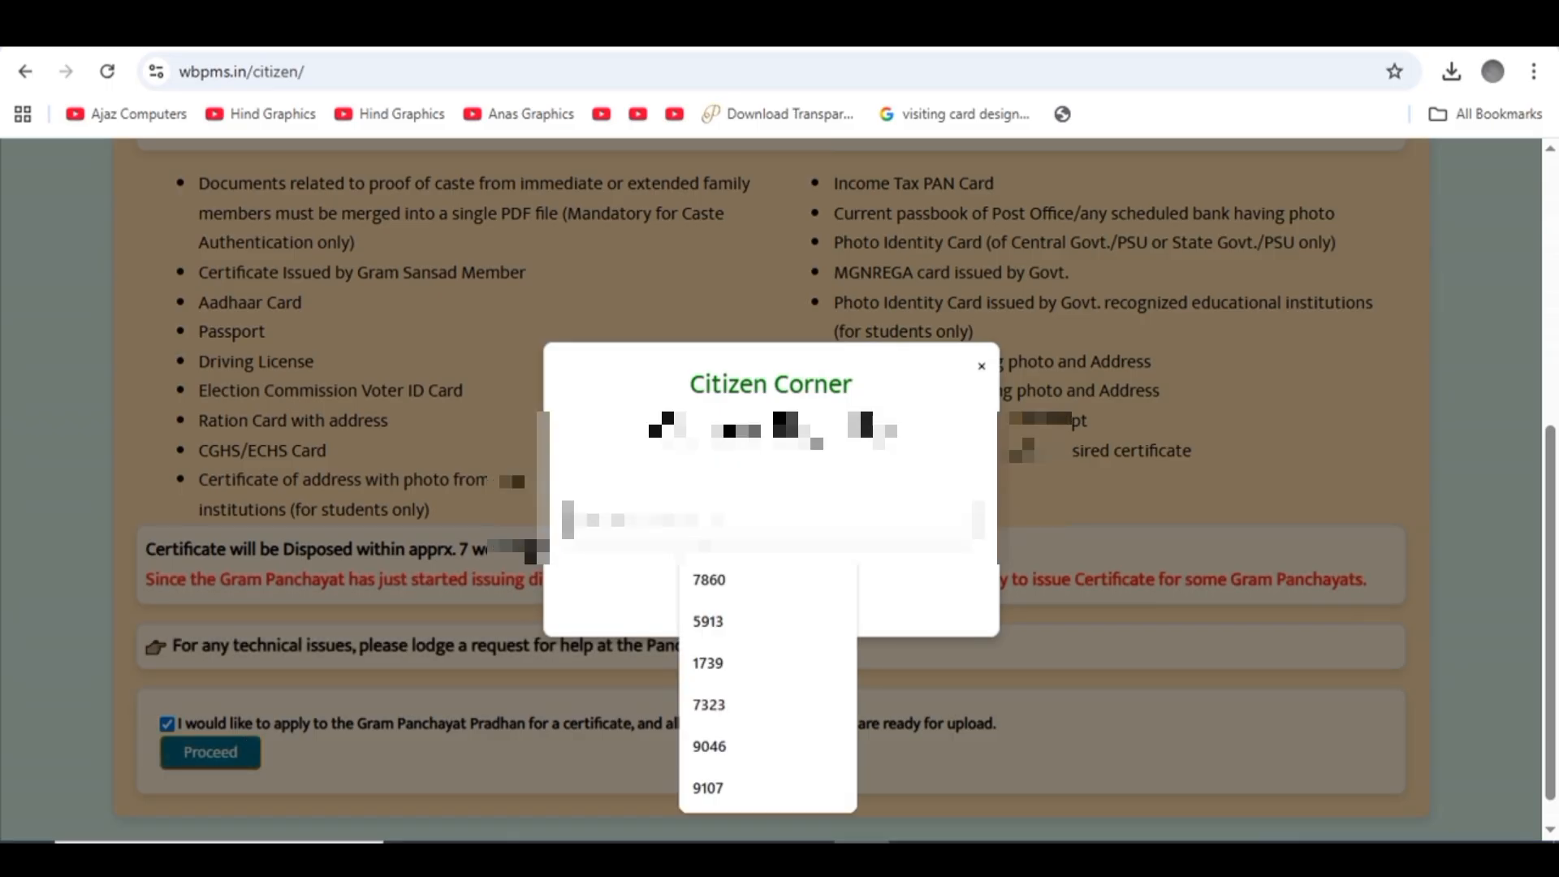
pyautogui.write('78')
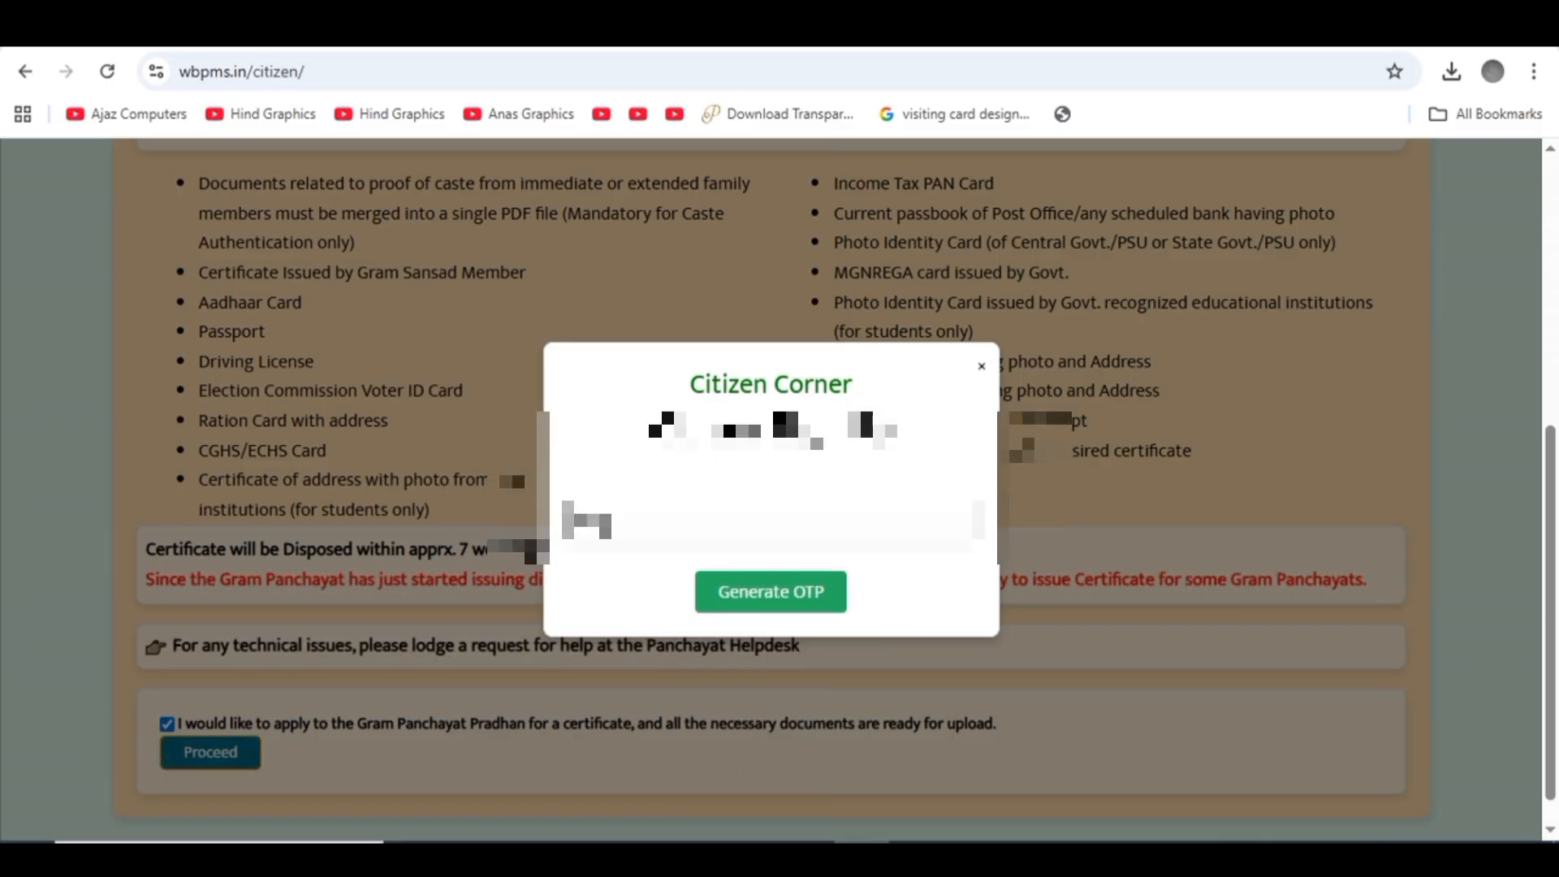
pyautogui.write('***')
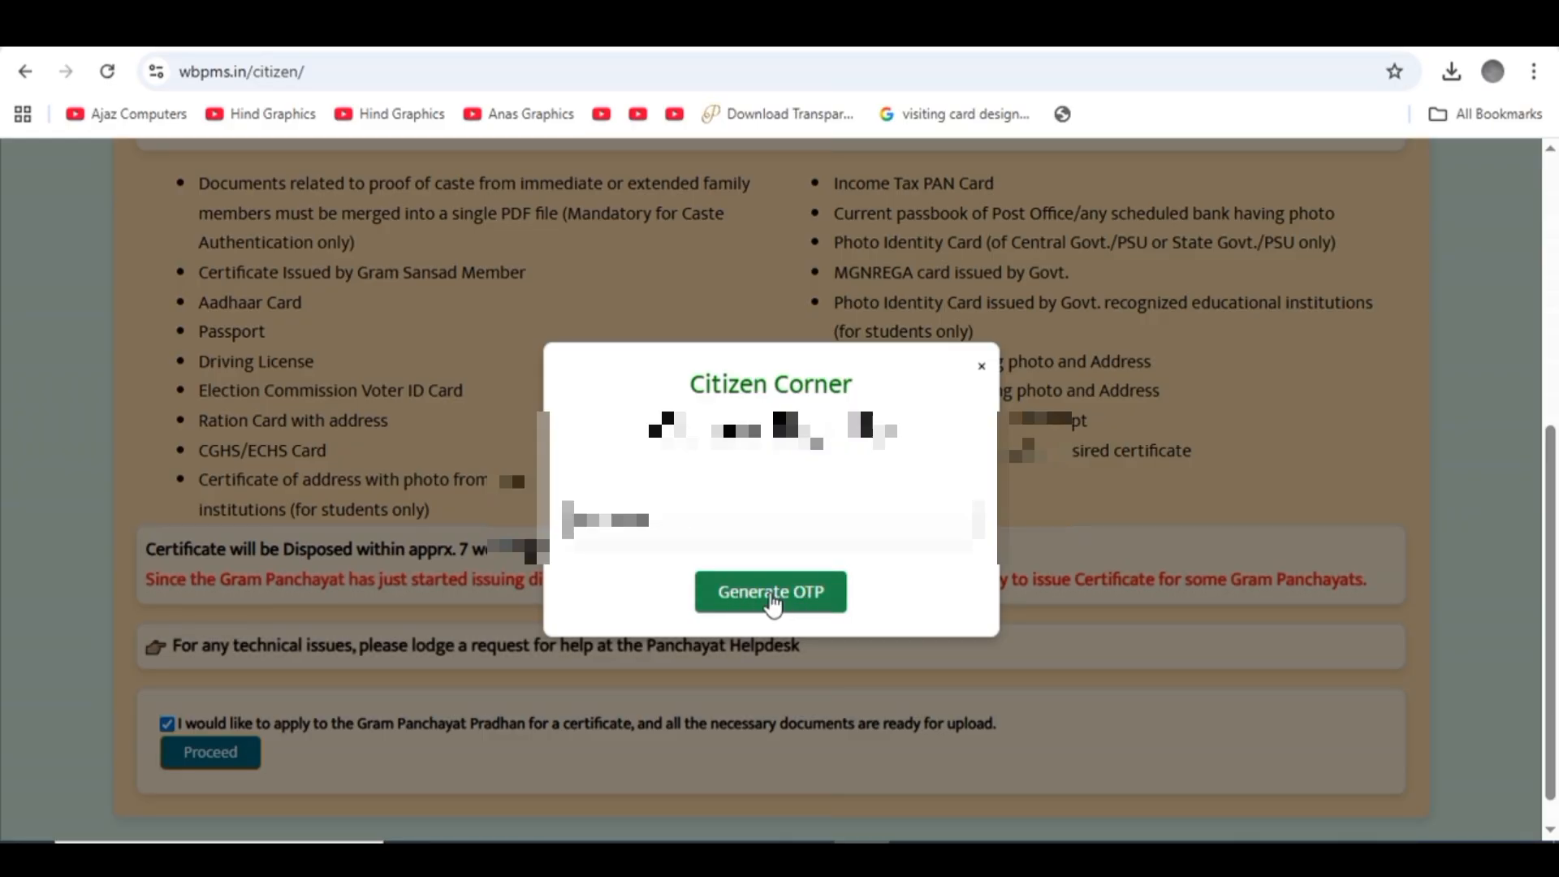
pyautogui.click(772, 605)
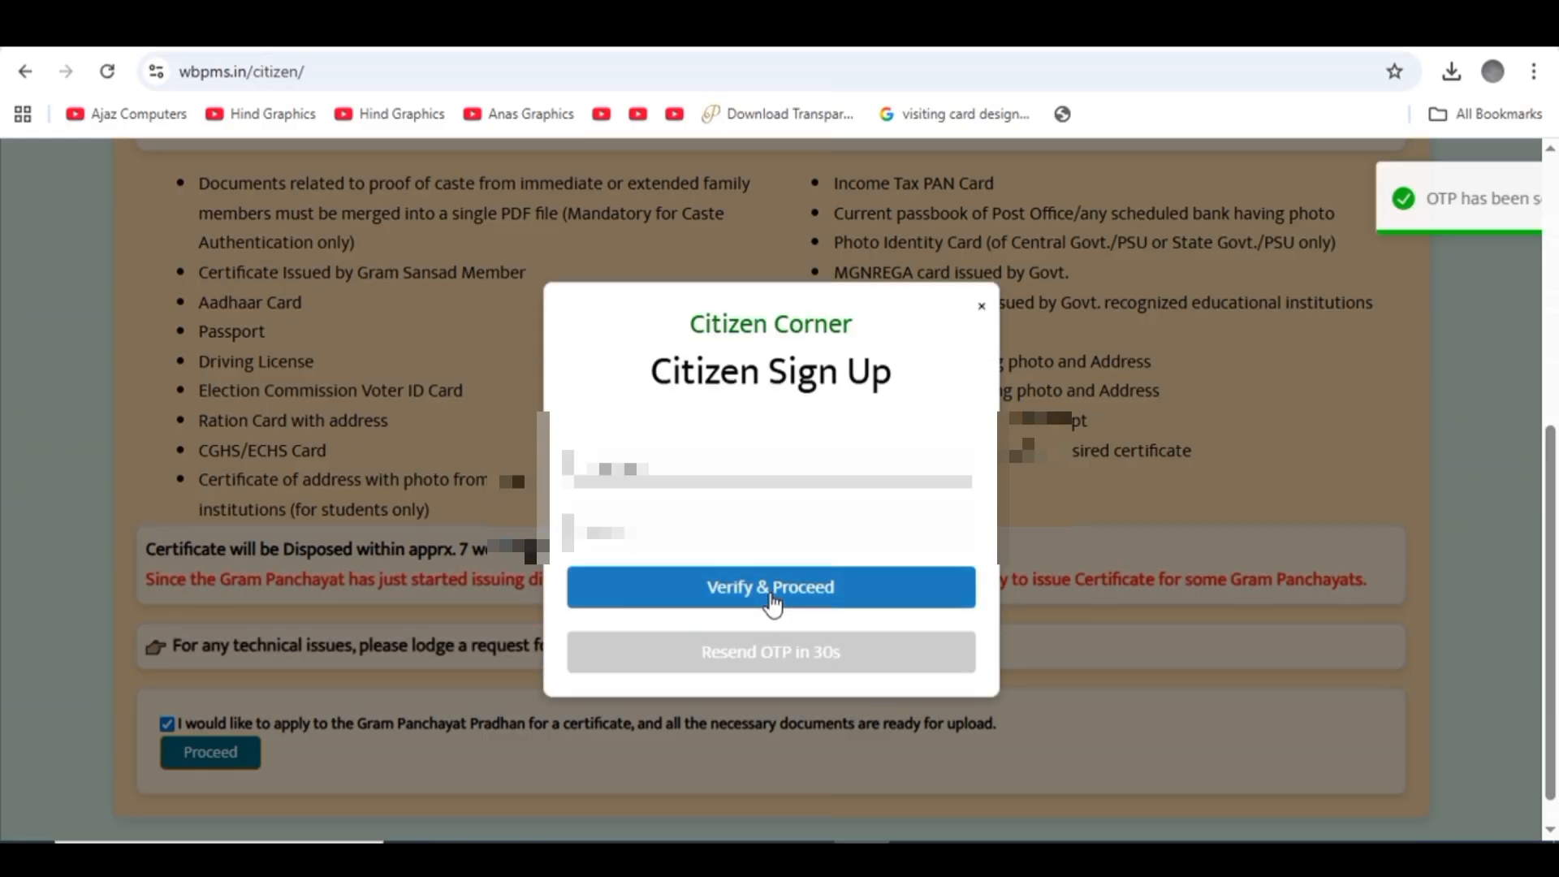
pyautogui.click(768, 533)
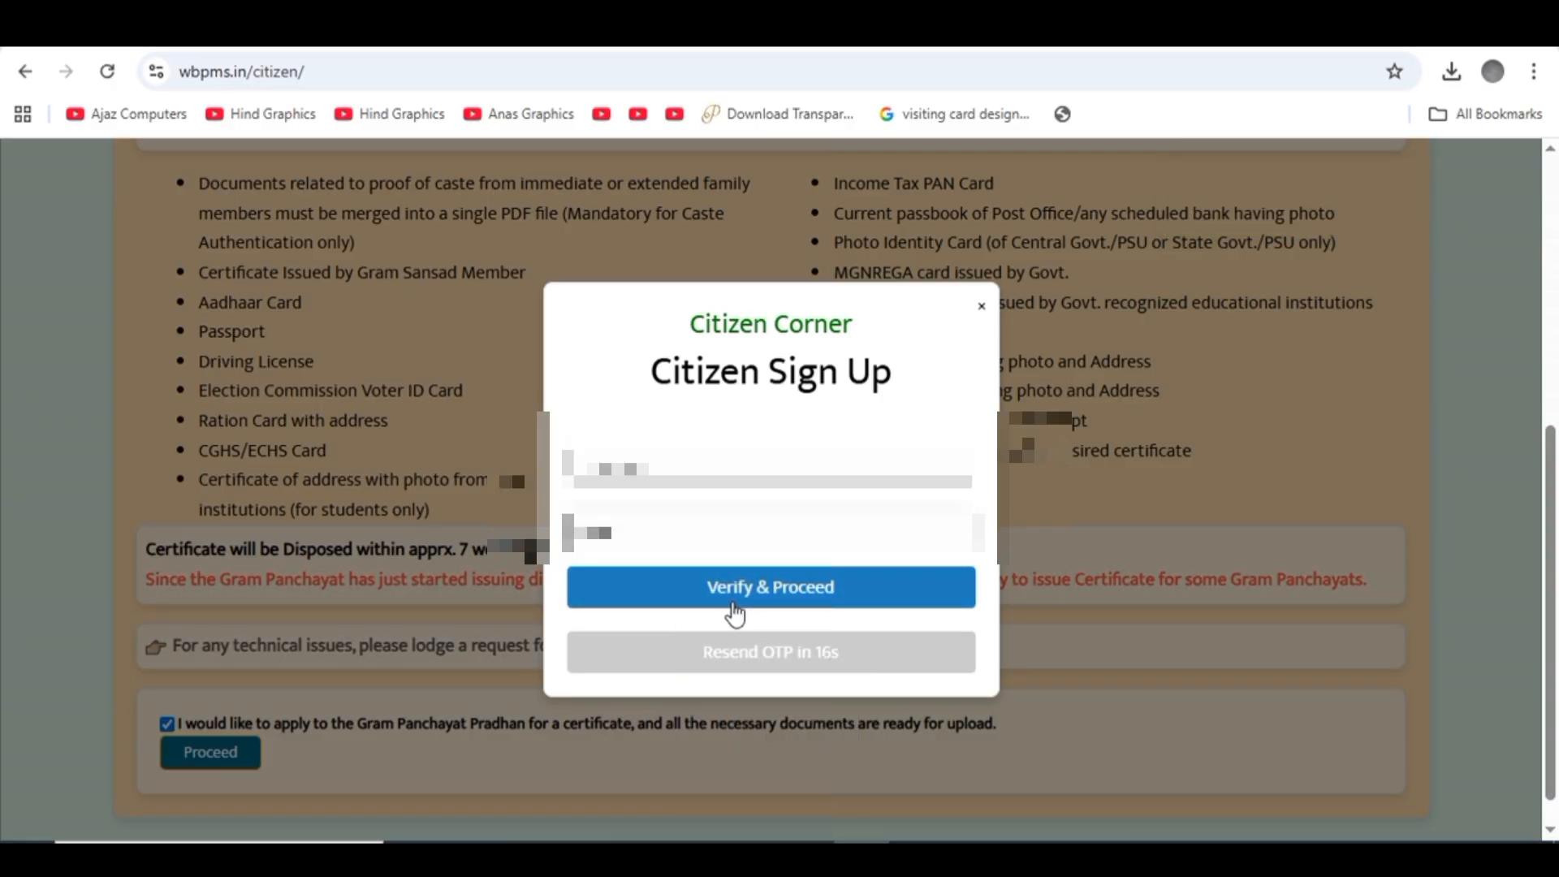
pyautogui.click(778, 599)
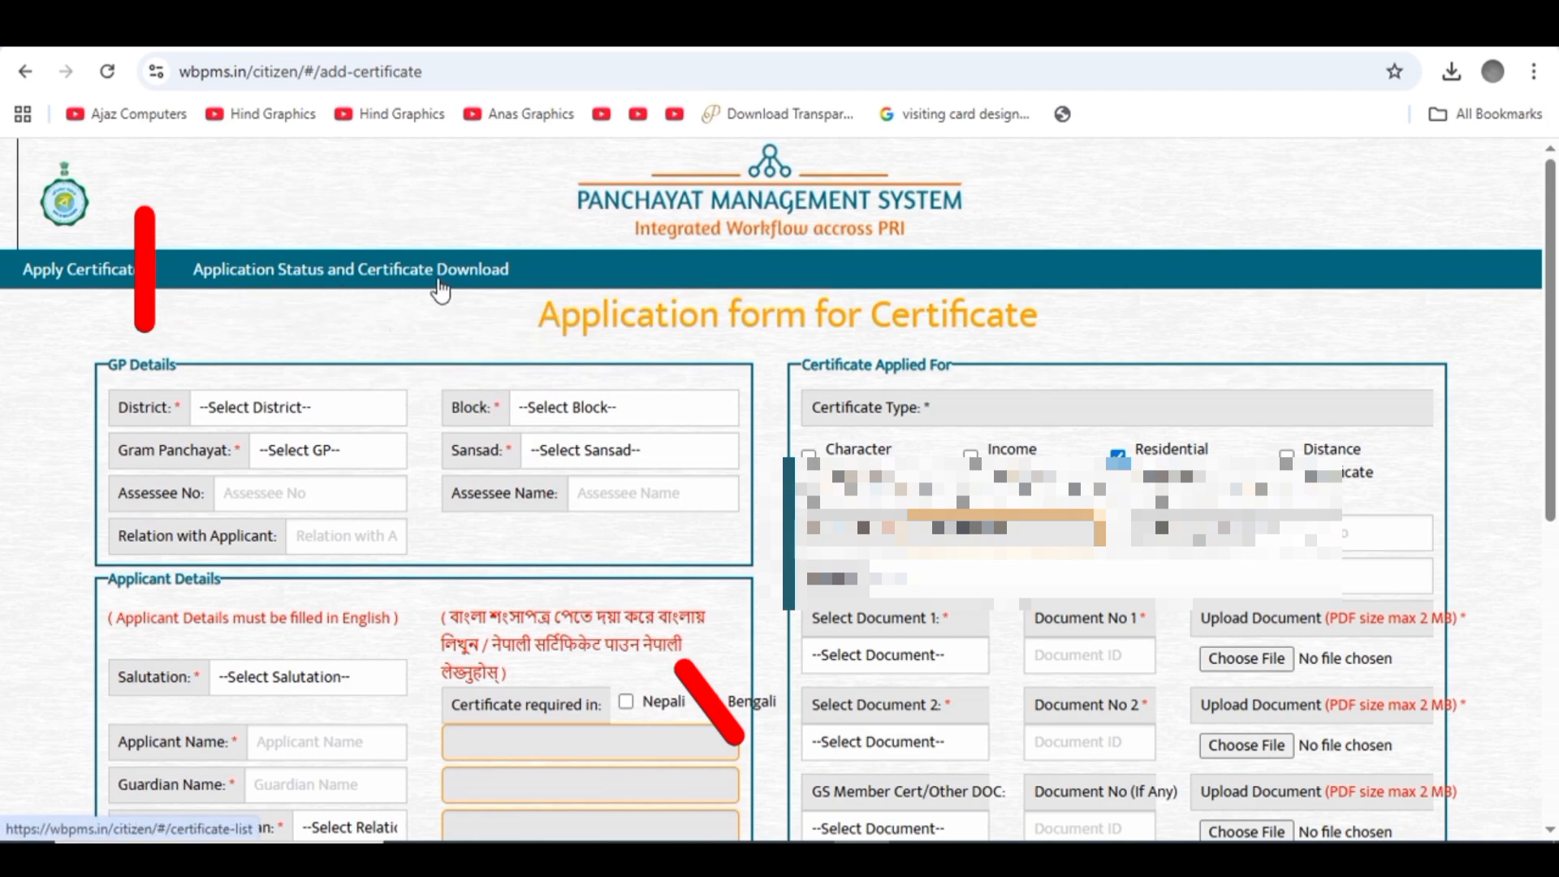
# Check the application status list and view the issued certificate on its download page
pyautogui.click(337, 277)
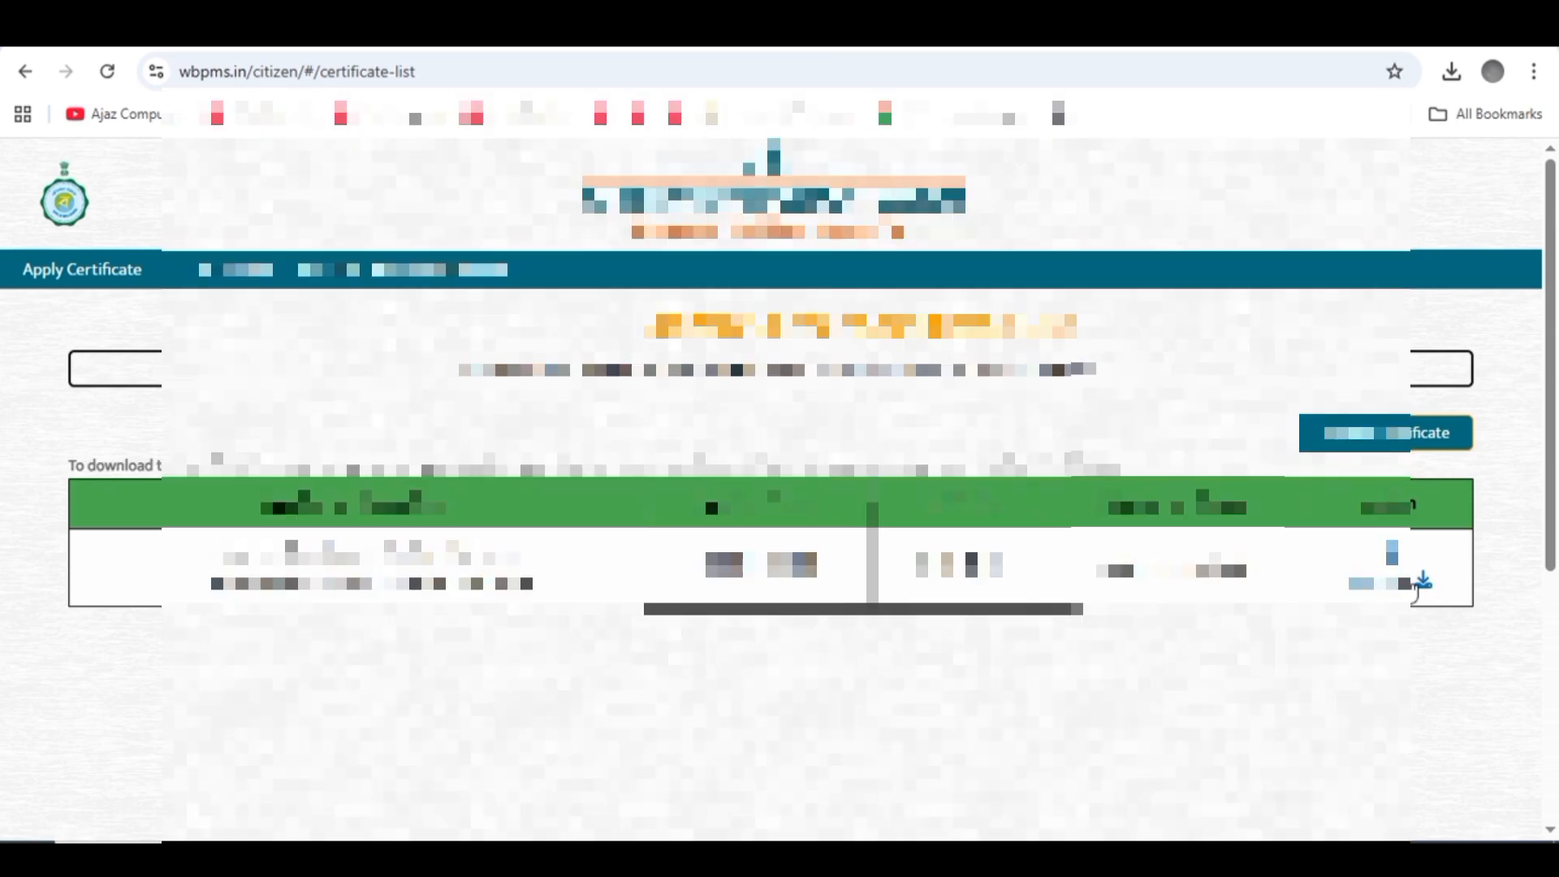
pyautogui.click(1423, 588)
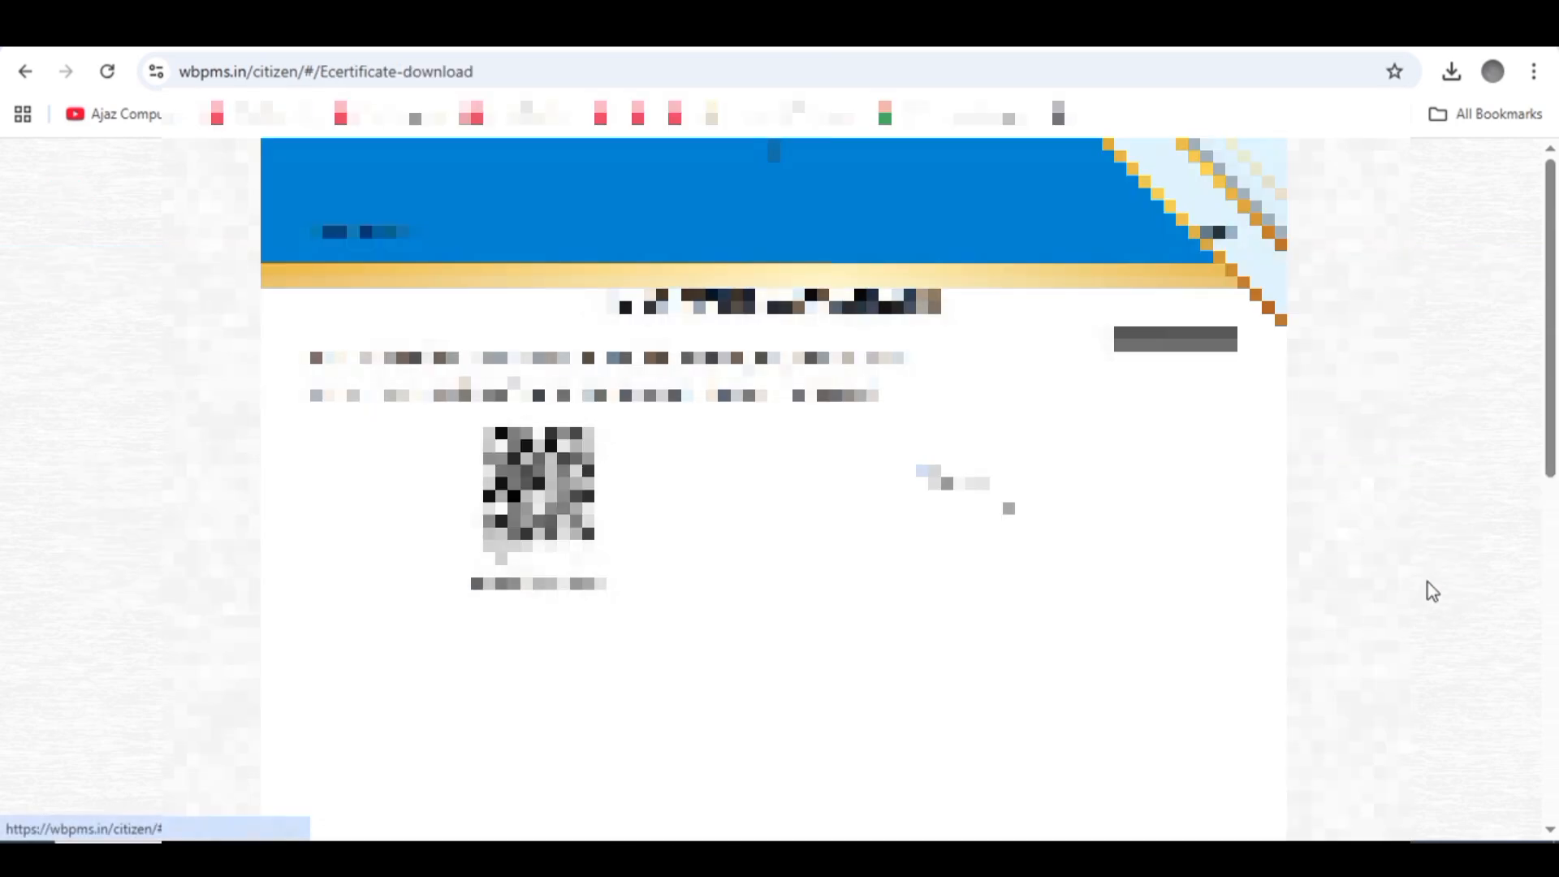
pyautogui.scroll(-12, 1151, 539)
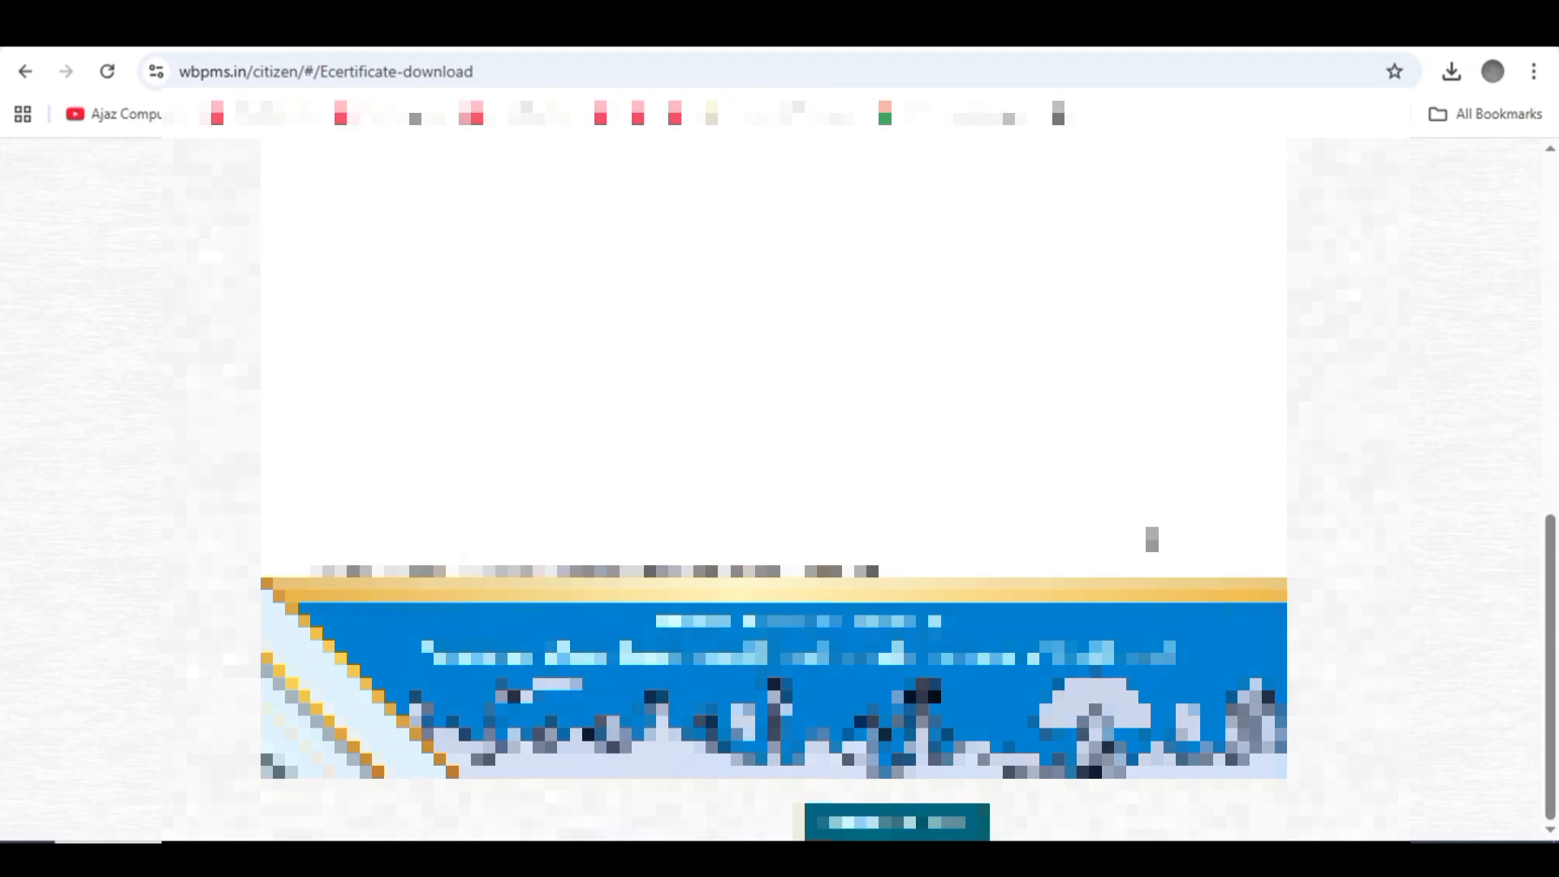
pyautogui.scroll(6, 1147, 531)
pyautogui.scroll(-6, 866, 552)
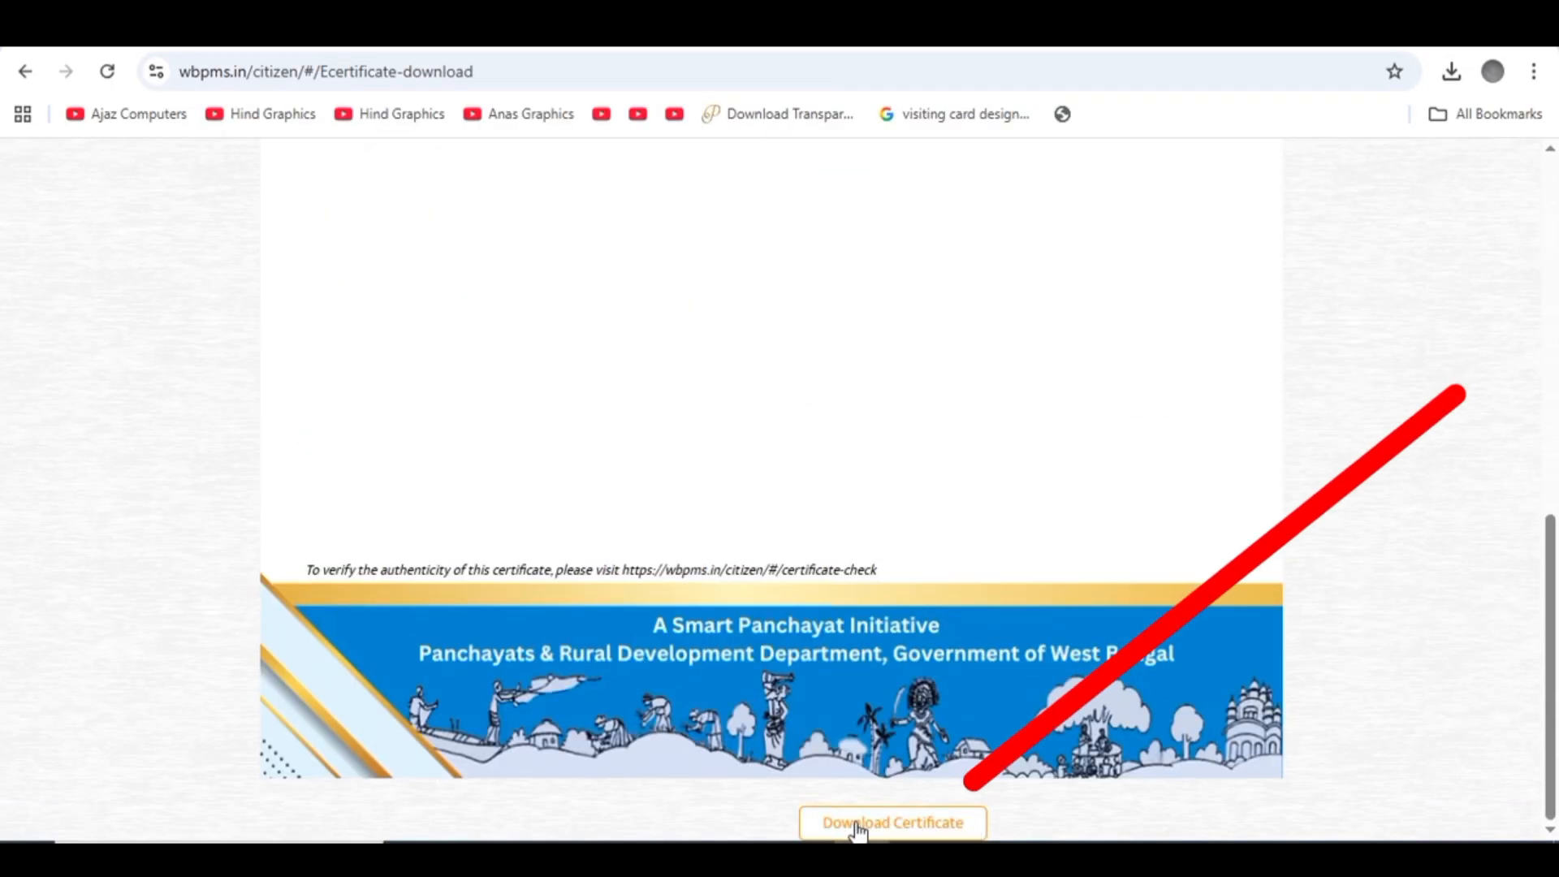
# Download the certificate as a PDF and open the downloaded file to review it from start to end
pyautogui.click(898, 828)
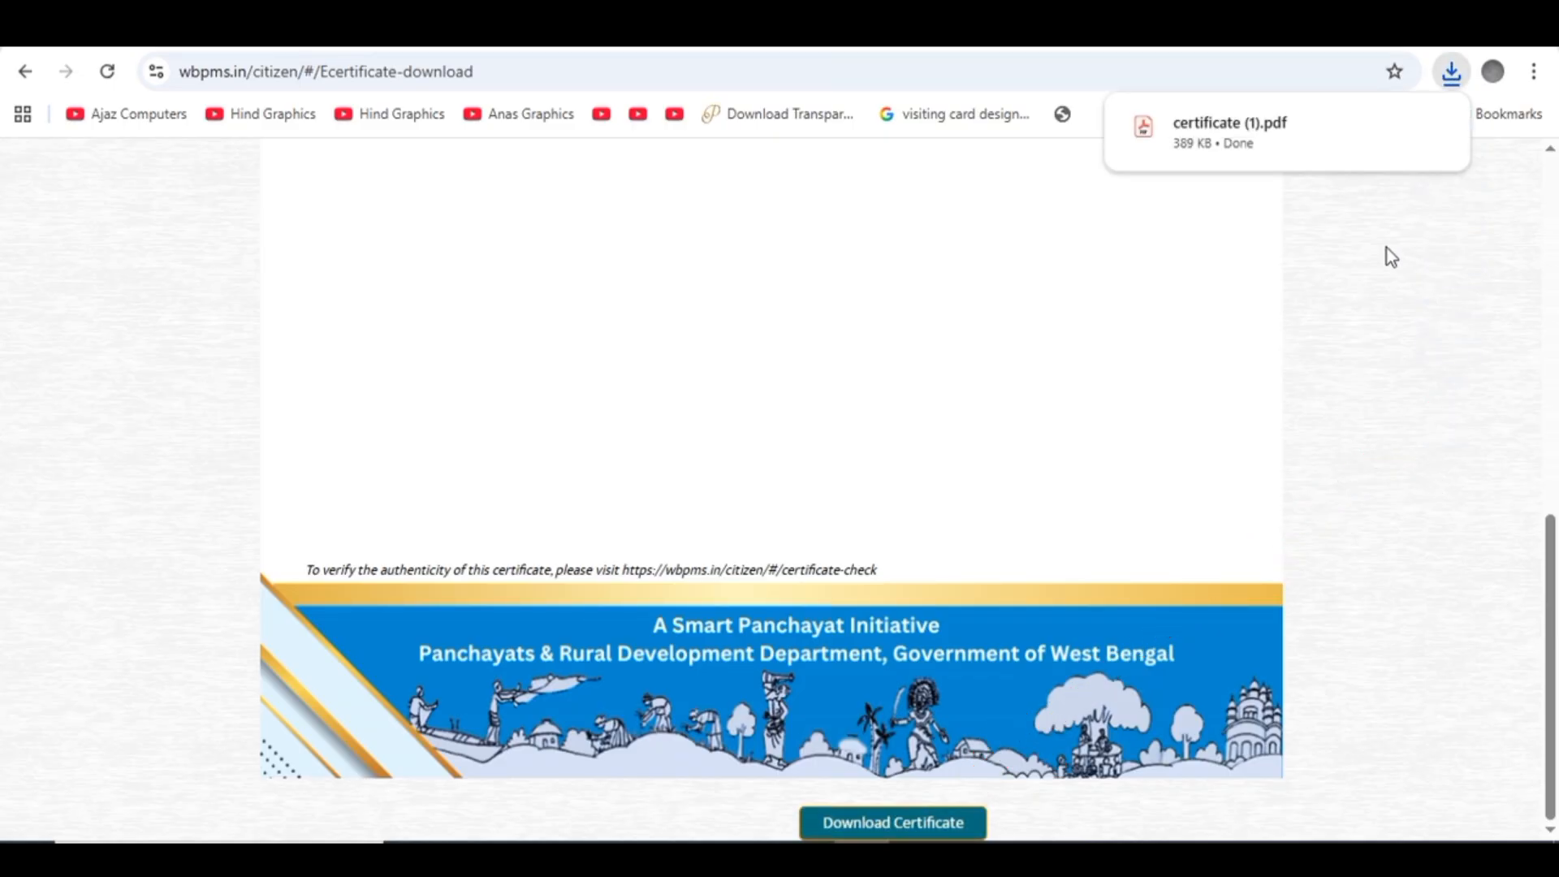
pyautogui.click(1239, 148)
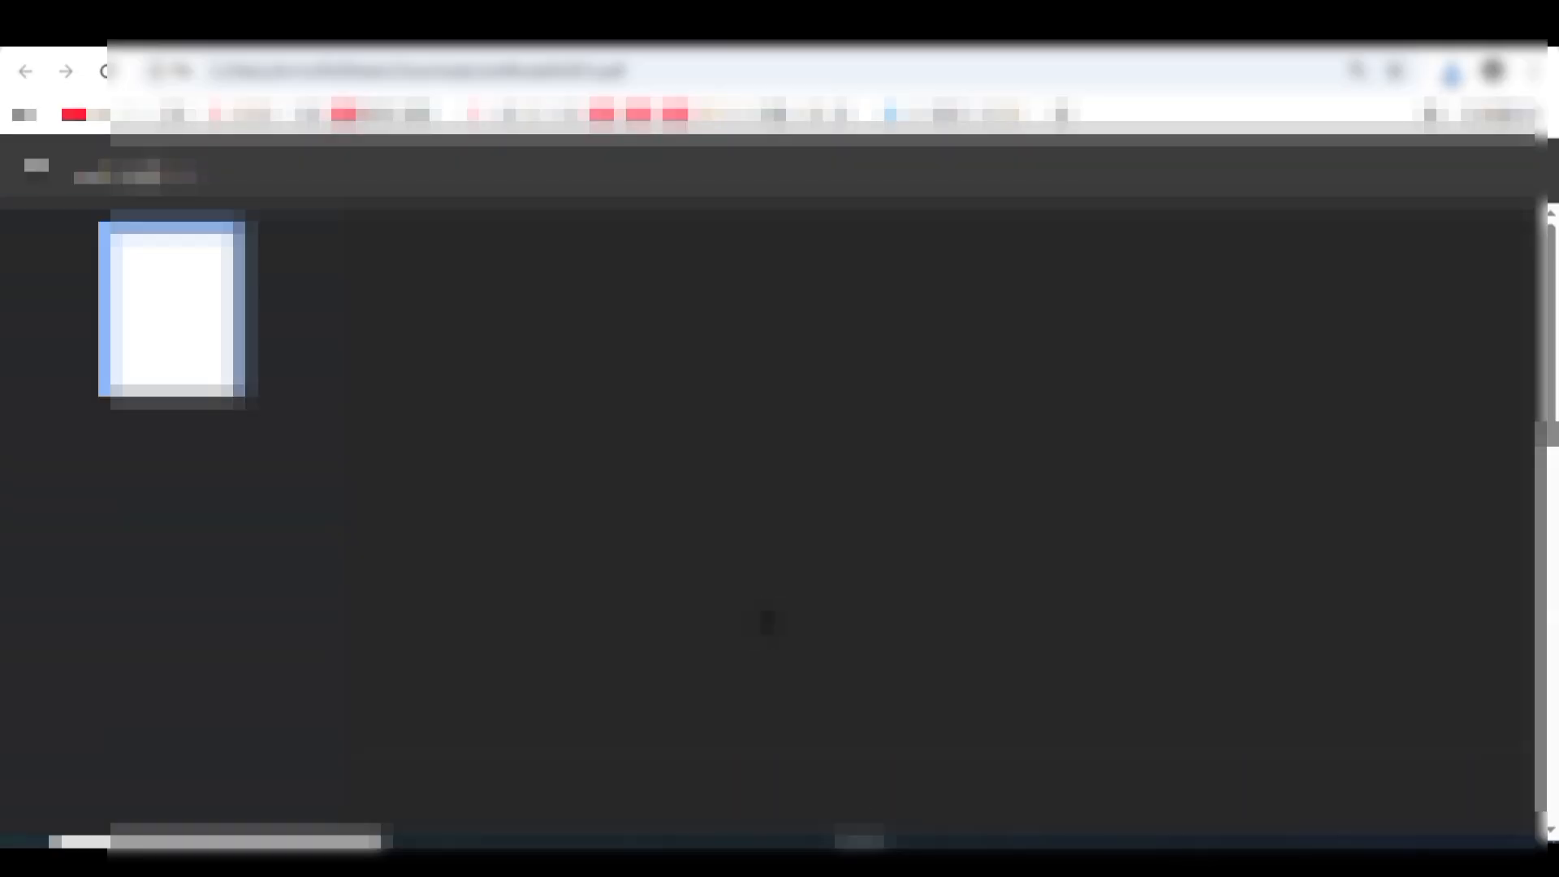
pyautogui.scroll(-10, 1161, 527)
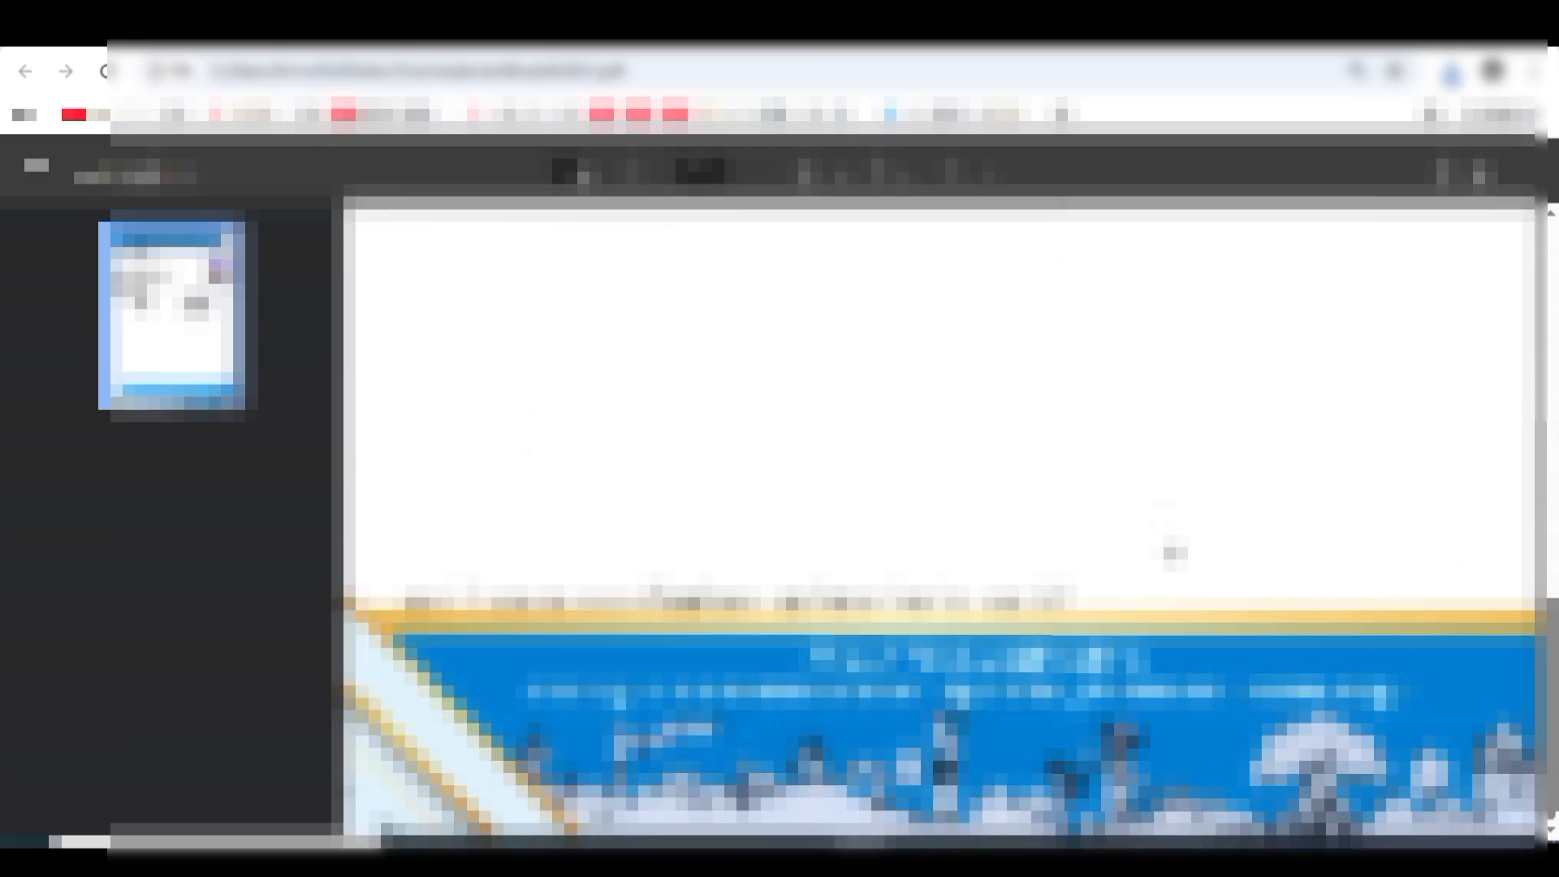
pyautogui.scroll(5, 1173, 553)
pyautogui.scroll(5, 942, 519)
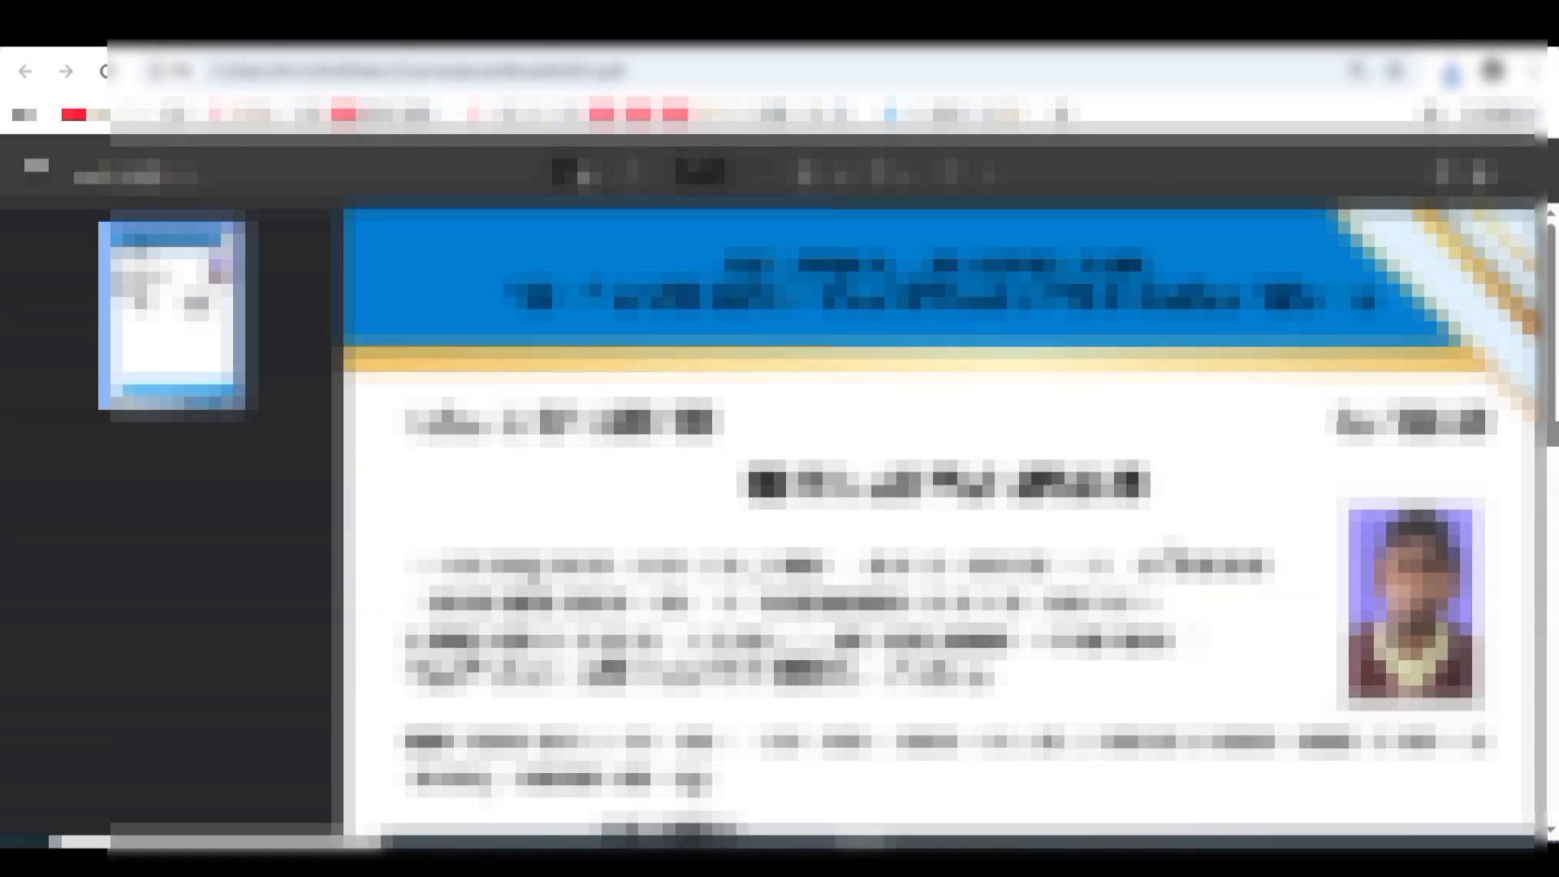